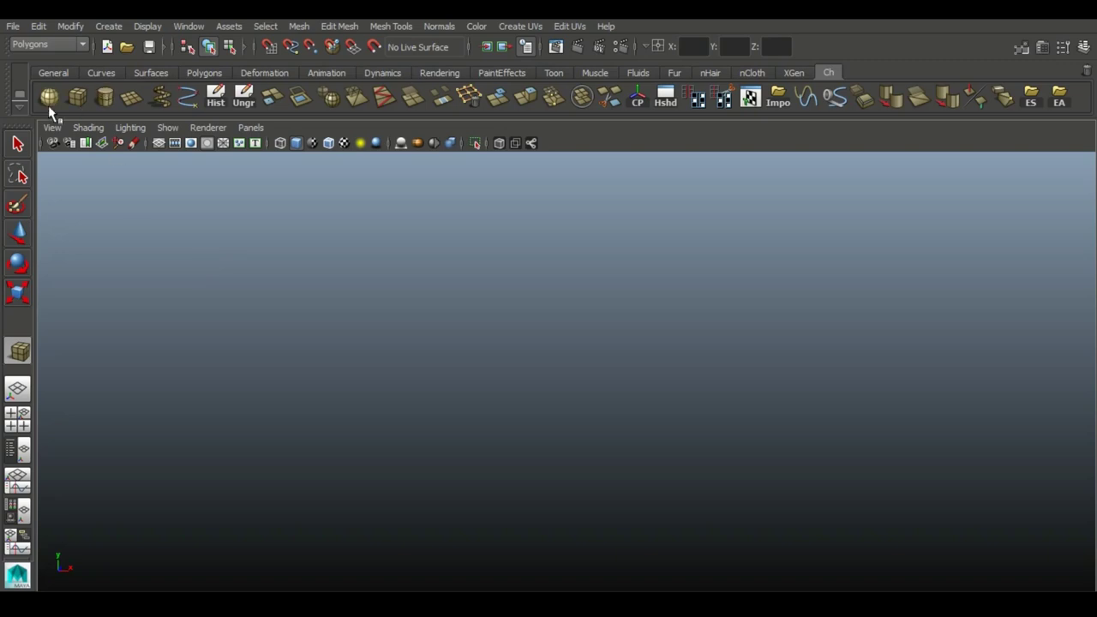
# Create a polygon cube and smooth it into a rounded, sphere-like mesh
pyautogui.click(76, 99)
pyautogui.moveTo(607, 416); pyautogui.dragTo(547, 473)
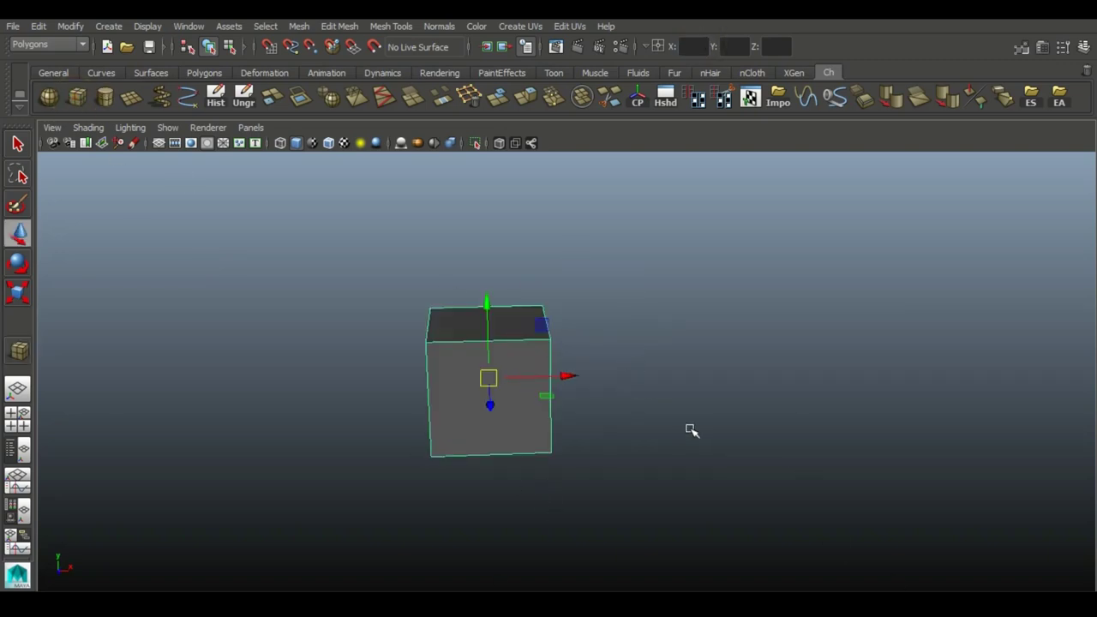
pyautogui.moveTo(688, 428)
pyautogui.keyDown('alt'); pyautogui.mouseDown(button='right')
pyautogui.moveTo(832, 470)
pyautogui.moveTo(719, 375)
pyautogui.mouseUp(button='right'); pyautogui.keyUp('alt')
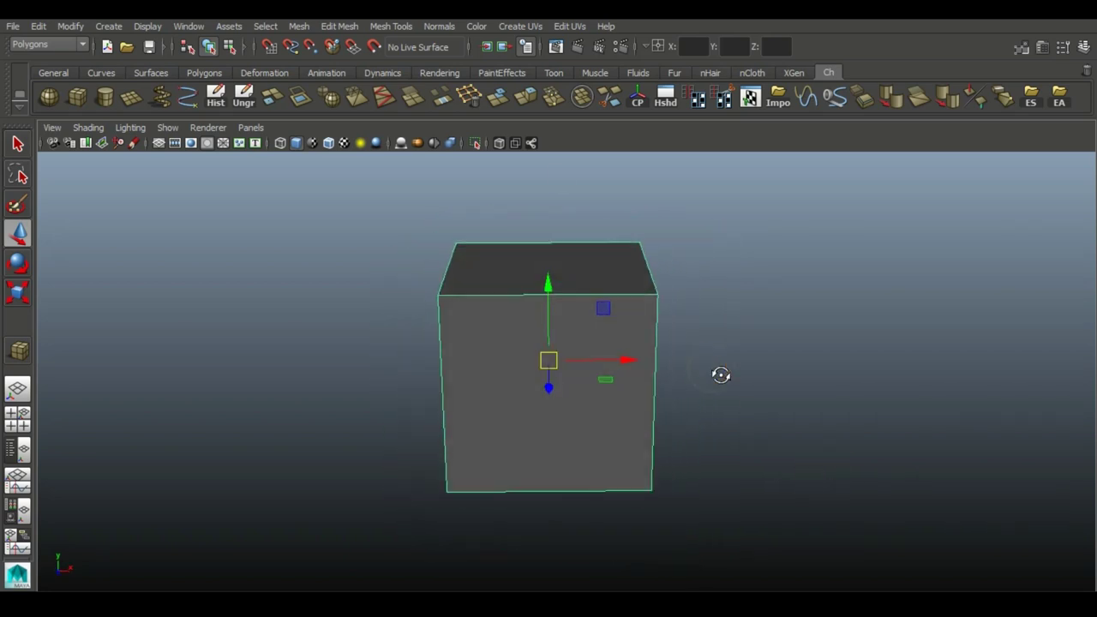
pyautogui.click(333, 100)
pyautogui.keyDown('alt'); pyautogui.moveTo(608, 509); pyautogui.dragTo(651, 480); pyautogui.keyUp('alt')
# Delete the smoothed mesh's construction history in the Attribute Editor
pyautogui.hotkey('ctrl', 'a')
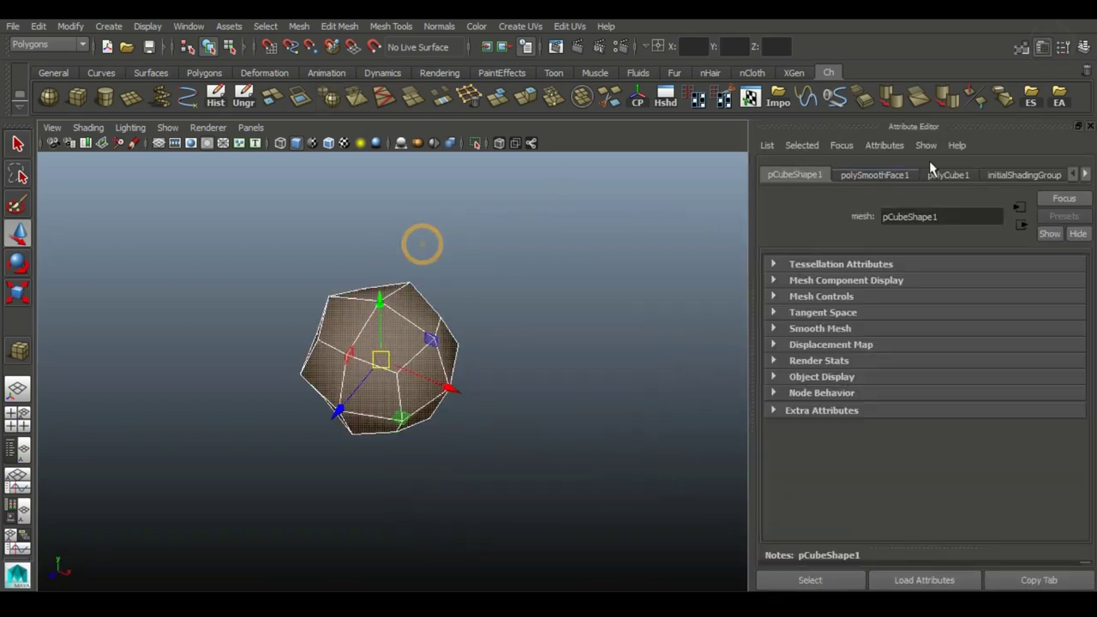
pyautogui.click(413, 364)
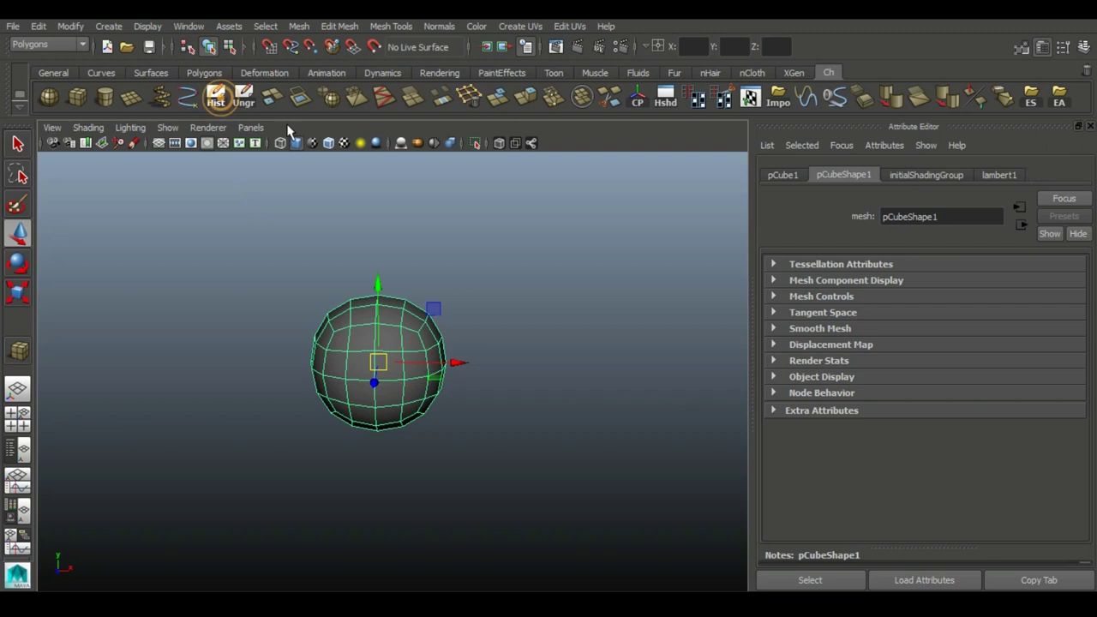
pyautogui.hotkey('ctrl', 'a')
pyautogui.rightClick(509, 287)
# Pull a side vertex of the sphere outward into a long pointed nose
pyautogui.rightClick(564, 287)
pyautogui.click(634, 230)
pyautogui.moveTo(656, 394)
pyautogui.keyDown('alt'); pyautogui.mouseDown()
pyautogui.moveTo(597, 374)
pyautogui.moveTo(703, 277)
pyautogui.moveTo(647, 370)
pyautogui.moveTo(677, 389)
pyautogui.moveTo(657, 384)
pyautogui.mouseUp(); pyautogui.keyUp('alt')
pyautogui.moveTo(720, 399)
pyautogui.keyDown('alt'); pyautogui.mouseDown()
pyautogui.moveTo(639, 410)
pyautogui.moveTo(529, 404)
pyautogui.moveTo(673, 409)
pyautogui.moveTo(561, 442)
pyautogui.mouseUp(); pyautogui.keyUp('alt')
pyautogui.moveTo(219, 279)
pyautogui.keyDown('alt'); pyautogui.mouseDown()
pyautogui.moveTo(232, 375)
pyautogui.moveTo(477, 277)
pyautogui.mouseUp(); pyautogui.keyUp('alt')
pyautogui.press('F8')
pyautogui.click(416, 331)
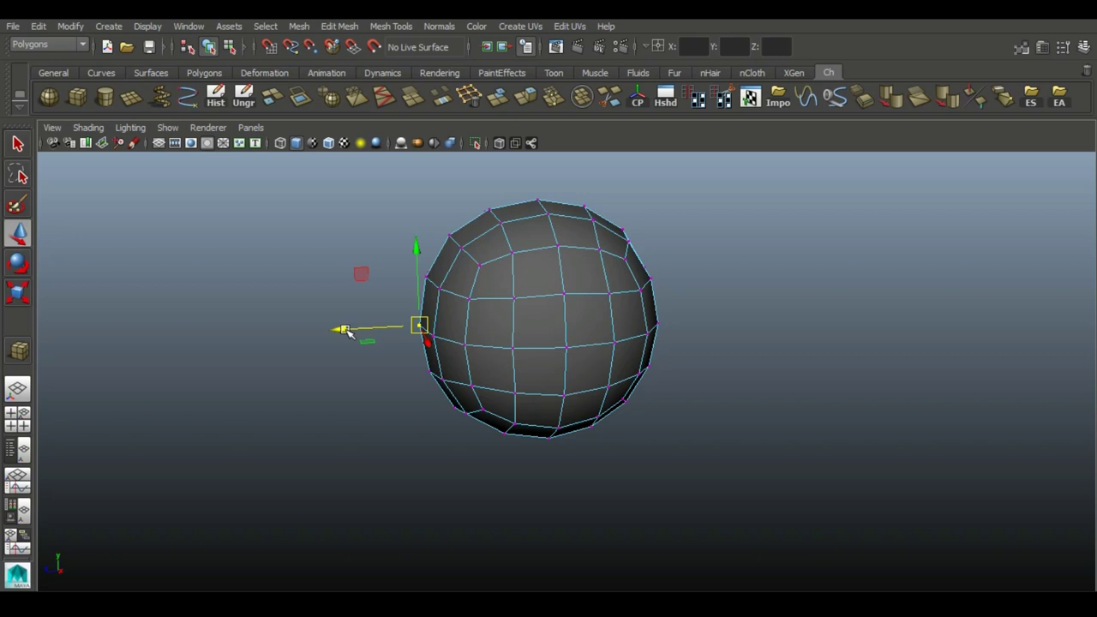
pyautogui.keyDown('alt'); pyautogui.moveTo(356, 340); pyautogui.dragTo(474, 485); pyautogui.keyUp('alt')
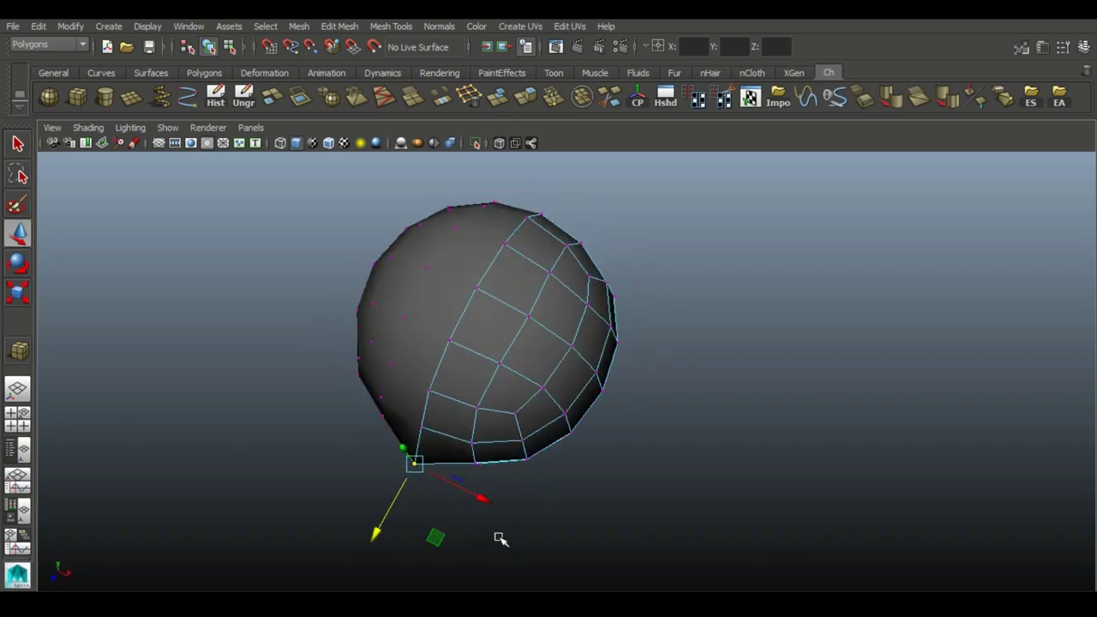
pyautogui.moveTo(375, 535)
pyautogui.keyDown('alt'); pyautogui.mouseDown()
pyautogui.moveTo(517, 244)
pyautogui.moveTo(311, 453)
pyautogui.moveTo(435, 342)
pyautogui.mouseUp(); pyautogui.keyUp('alt')
# Select the faces just above the nose spike
pyautogui.press('F8')
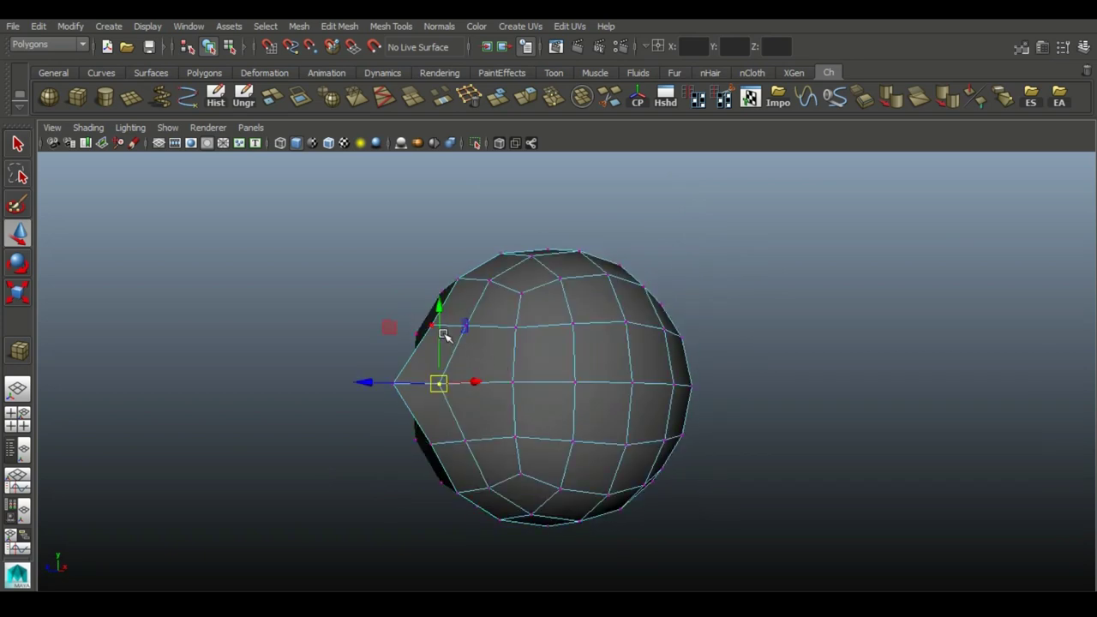
pyautogui.moveTo(455, 459)
pyautogui.keyDown('alt'); pyautogui.mouseDown()
pyautogui.moveTo(558, 477)
pyautogui.moveTo(471, 440)
pyautogui.mouseUp(); pyautogui.keyUp('alt')
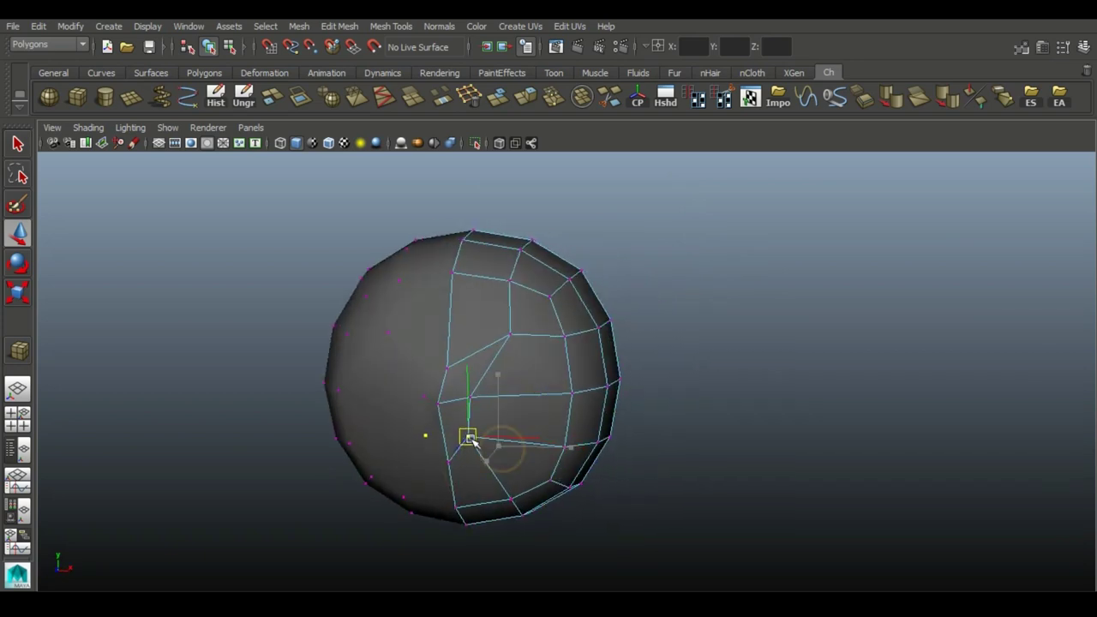
pyautogui.keyDown('alt'); pyautogui.moveTo(478, 374); pyautogui.dragTo(349, 364); pyautogui.keyUp('alt')
pyautogui.keyDown('alt'); pyautogui.moveTo(453, 450); pyautogui.dragTo(428, 456); pyautogui.keyUp('alt')
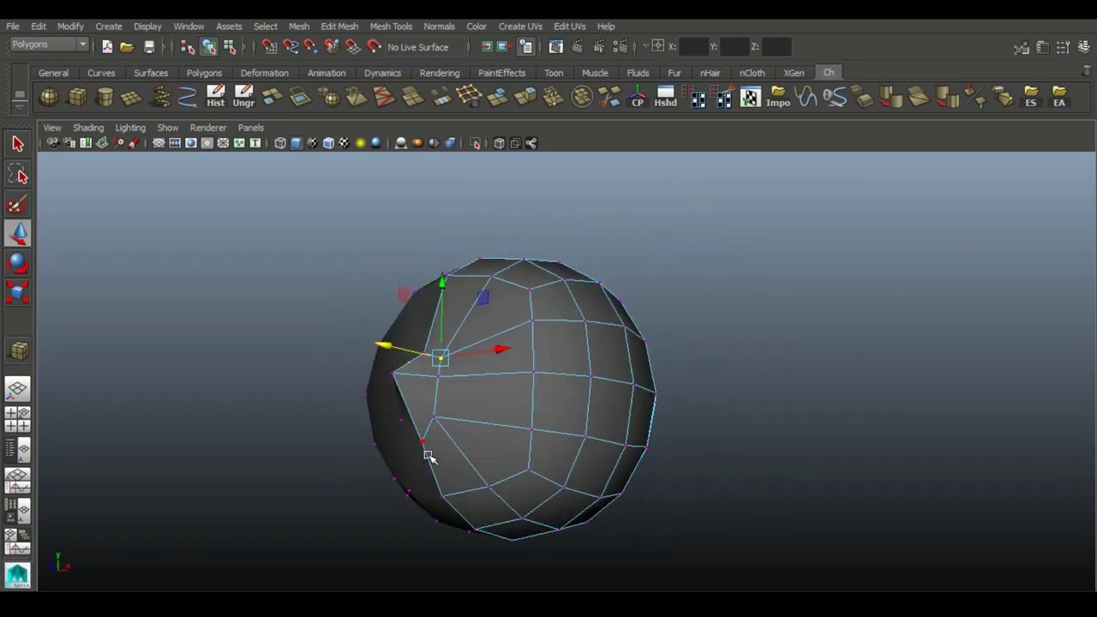
pyautogui.keyDown('alt'); pyautogui.moveTo(432, 357); pyautogui.dragTo(436, 365); pyautogui.keyUp('alt')
pyautogui.keyDown('alt'); pyautogui.moveTo(291, 369); pyautogui.dragTo(641, 417); pyautogui.keyUp('alt')
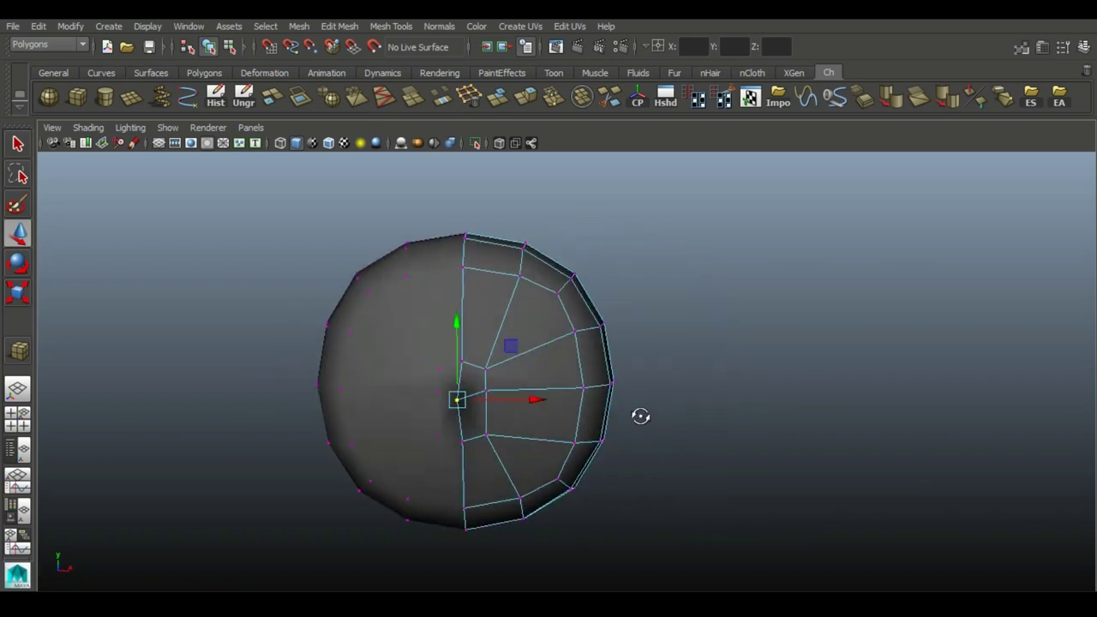
pyautogui.click(539, 321)
pyautogui.moveTo(626, 374)
pyautogui.keyDown('alt'); pyautogui.mouseDown()
pyautogui.moveTo(648, 425)
pyautogui.moveTo(568, 420)
pyautogui.mouseUp(); pyautogui.keyUp('alt')
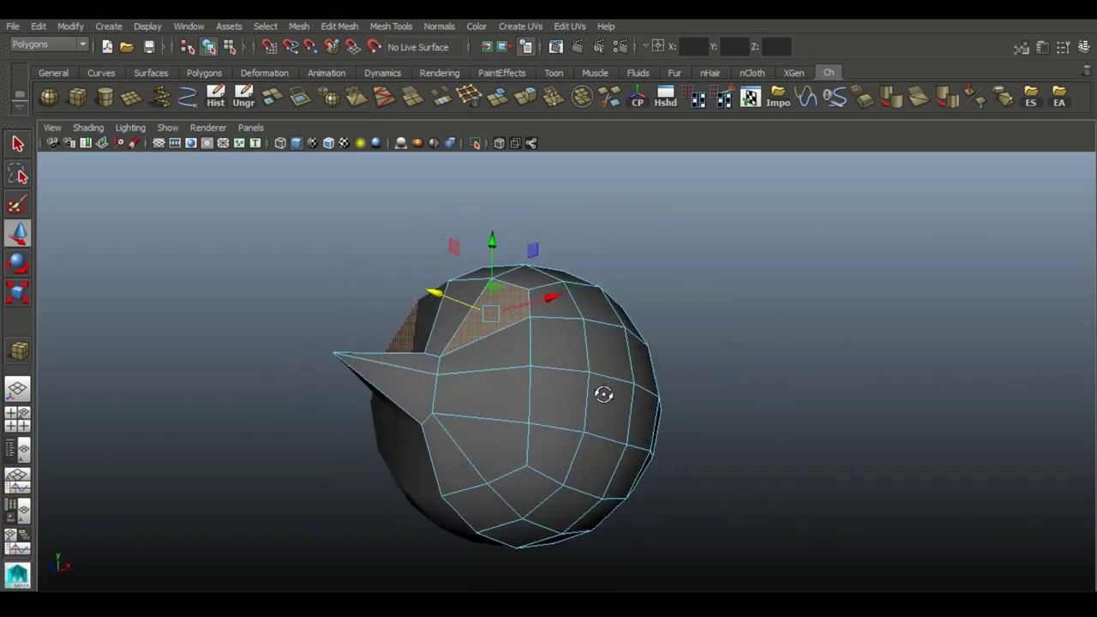
# Extrude the selected faces and scale them inward into an eye socket
pyautogui.hotkey('ctrl', 'e')
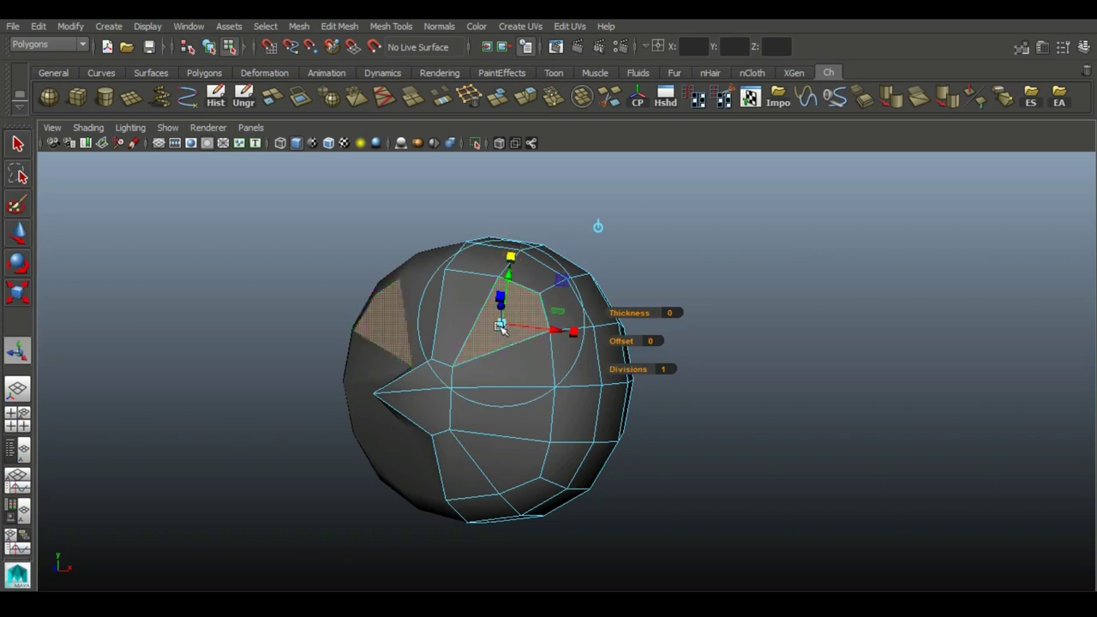
pyautogui.moveTo(484, 333)
pyautogui.keyDown('alt'); pyautogui.mouseDown()
pyautogui.moveTo(648, 485)
pyautogui.moveTo(536, 355)
pyautogui.mouseUp(); pyautogui.keyUp('alt')
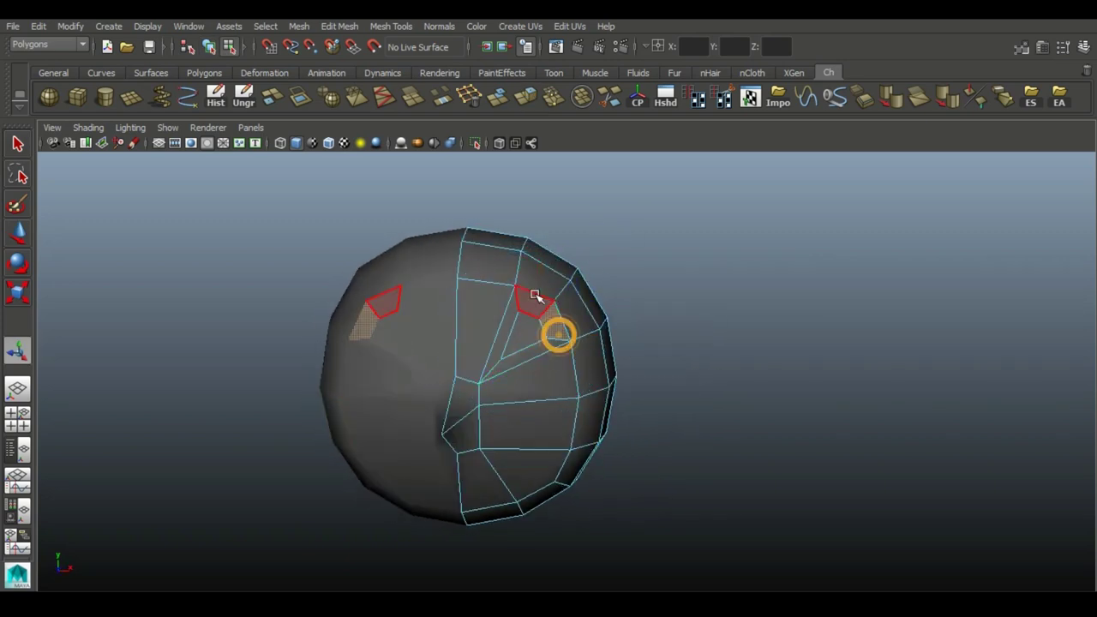
pyautogui.keyDown('alt'); pyautogui.moveTo(678, 385); pyautogui.dragTo(452, 332); pyautogui.keyUp('alt')
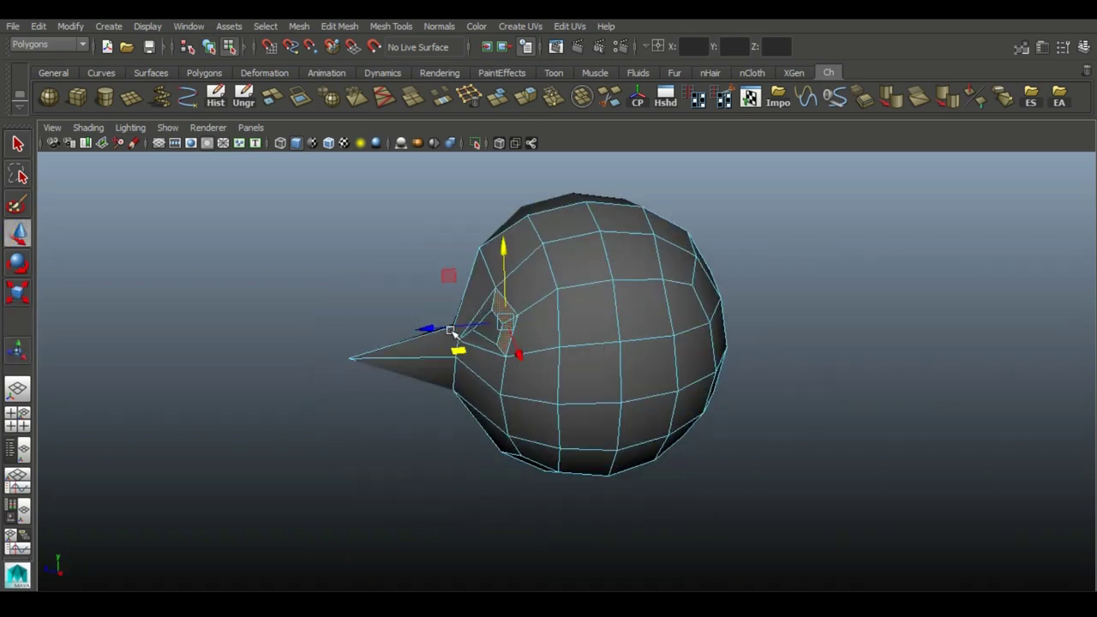
pyautogui.press('r')
pyautogui.moveTo(526, 252)
pyautogui.keyDown('alt'); pyautogui.mouseDown()
pyautogui.moveTo(485, 318)
pyautogui.moveTo(656, 343)
pyautogui.moveTo(596, 375)
pyautogui.moveTo(543, 350)
pyautogui.mouseUp(); pyautogui.keyUp('alt')
pyautogui.moveTo(544, 351); pyautogui.dragTo(611, 228, button='right')
# Clear the face selection and pick a vertex to move in vertex mode
pyautogui.click(822, 455)
pyautogui.keyDown('alt'); pyautogui.moveTo(822, 455); pyautogui.dragTo(729, 460); pyautogui.keyUp('alt')
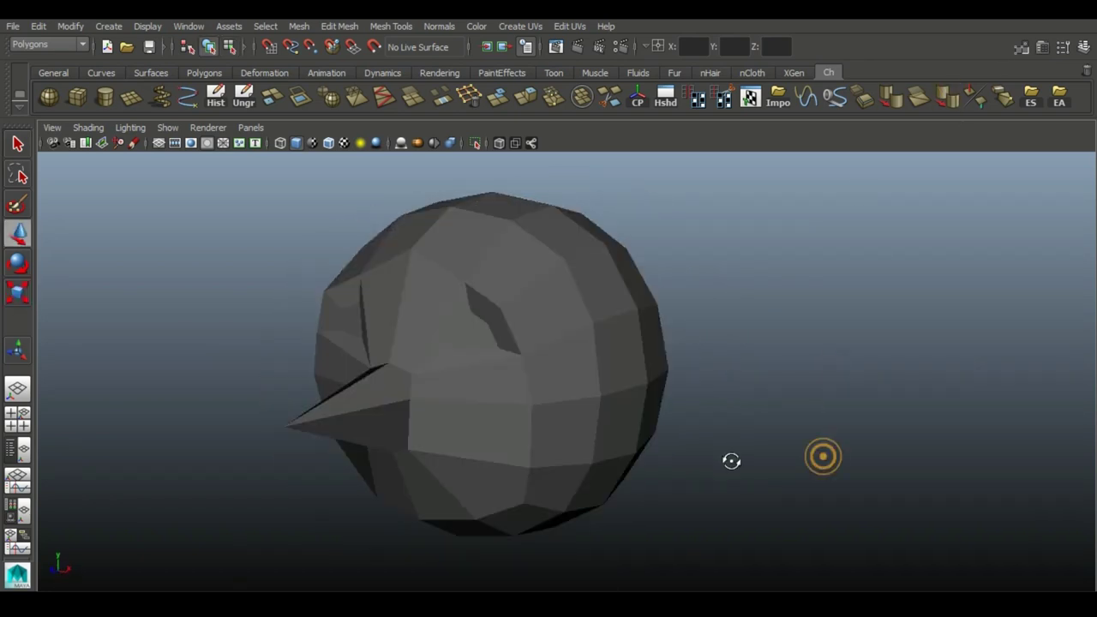
pyautogui.keyDown('alt'); pyautogui.moveTo(406, 421); pyautogui.dragTo(472, 383); pyautogui.keyUp('alt')
pyautogui.moveTo(472, 383); pyautogui.dragTo(429, 383, button='right')
pyautogui.click(300, 334)
pyautogui.press('w')
pyautogui.click(420, 383)
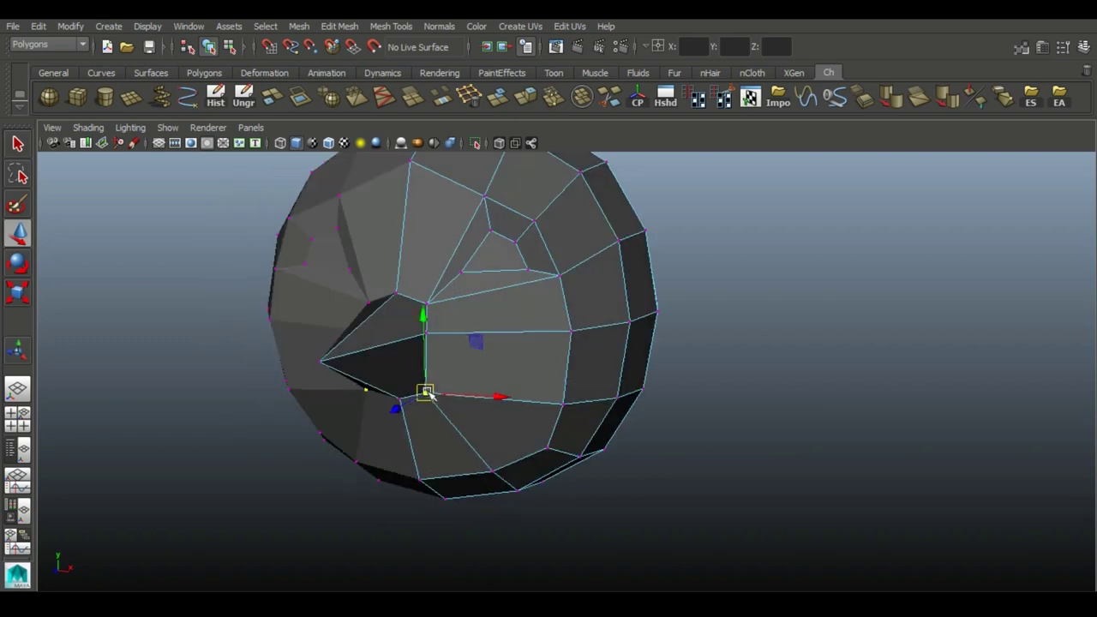
# Move the nose-tip vertex down and to the right to bend the nose
pyautogui.keyDown('alt'); pyautogui.moveTo(428, 380); pyautogui.dragTo(581, 95); pyautogui.keyUp('alt')
pyautogui.click(15, 233)
pyautogui.moveTo(308, 244)
pyautogui.keyDown('alt'); pyautogui.mouseDown()
pyautogui.moveTo(367, 249)
pyautogui.moveTo(349, 274)
pyautogui.mouseUp(); pyautogui.keyUp('alt')
pyautogui.moveTo(266, 264); pyautogui.dragTo(302, 323, button='middle')
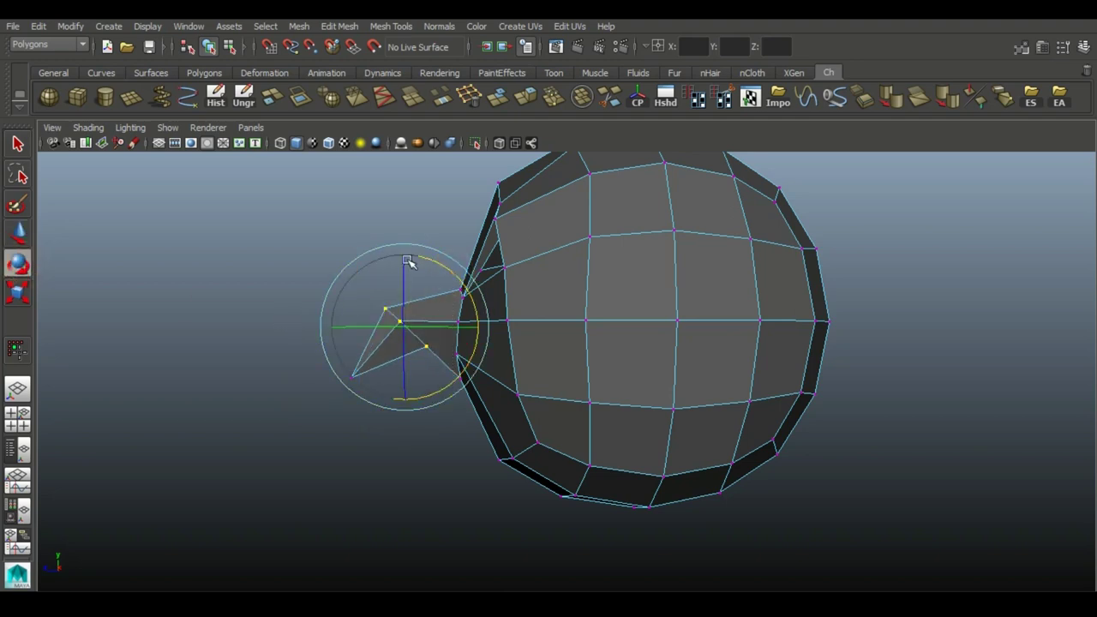
pyautogui.moveTo(336, 413)
pyautogui.keyDown('alt'); pyautogui.mouseDown()
pyautogui.moveTo(468, 314)
pyautogui.moveTo(591, 465)
pyautogui.moveTo(554, 440)
pyautogui.moveTo(452, 413)
pyautogui.moveTo(429, 313)
pyautogui.mouseUp(); pyautogui.keyUp('alt')
# Push faces around the eye inward, then select the right half of the head
pyautogui.press('F8')
pyautogui.moveTo(428, 313); pyautogui.dragTo(484, 330, button='right')
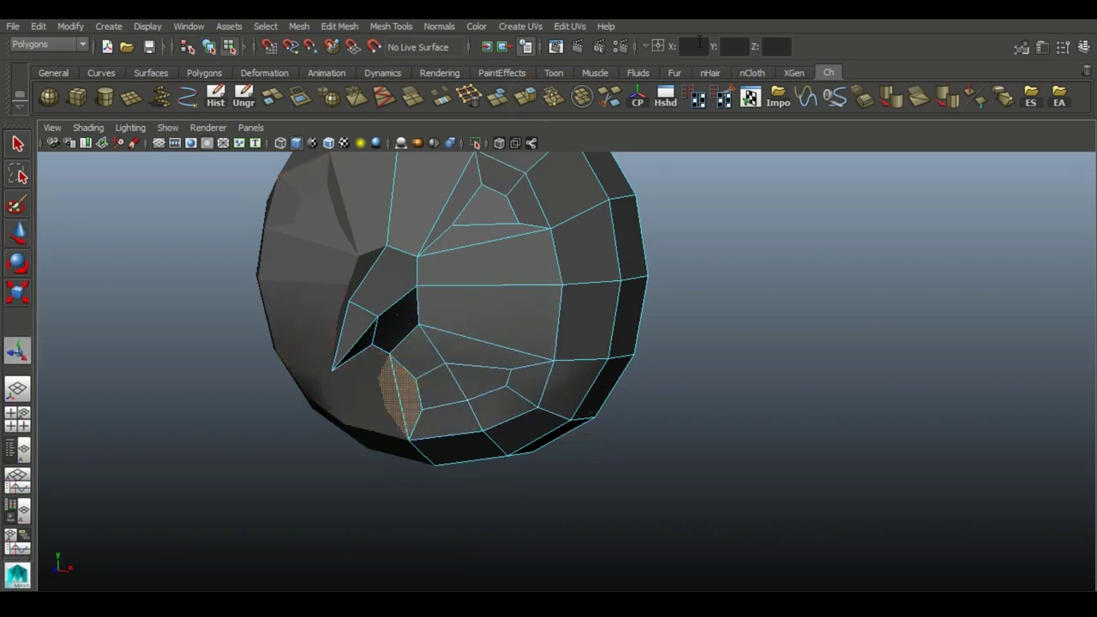
pyautogui.moveTo(500, 373)
pyautogui.keyDown('alt'); pyautogui.mouseDown()
pyautogui.moveTo(545, 310)
pyautogui.moveTo(595, 326)
pyautogui.moveTo(402, 379)
pyautogui.moveTo(495, 306)
pyautogui.moveTo(490, 326)
pyautogui.moveTo(386, 381)
pyautogui.moveTo(507, 245)
pyautogui.mouseUp(); pyautogui.keyUp('alt')
pyautogui.moveTo(506, 245); pyautogui.dragTo(509, 357, button='right')
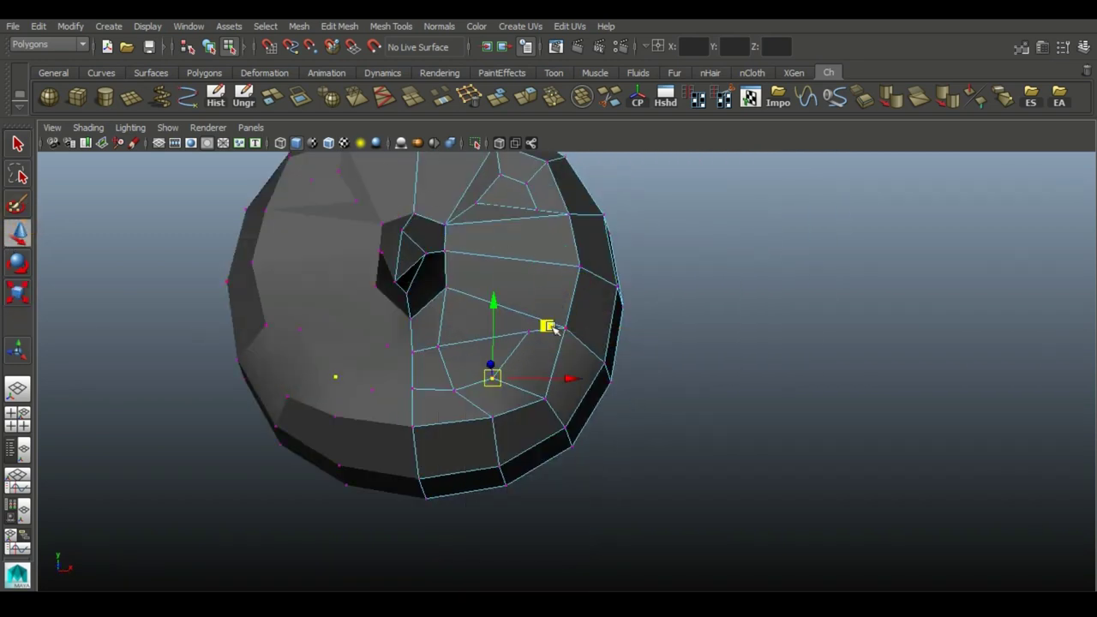
pyautogui.moveTo(561, 313)
pyautogui.keyDown('alt'); pyautogui.mouseDown()
pyautogui.moveTo(445, 375)
pyautogui.moveTo(531, 417)
pyautogui.moveTo(563, 377)
pyautogui.moveTo(509, 311)
pyautogui.moveTo(571, 363)
pyautogui.mouseUp(); pyautogui.keyUp('alt')
pyautogui.moveTo(571, 362); pyautogui.dragTo(682, 350, button='right')
pyautogui.moveTo(683, 350)
pyautogui.keyDown('alt'); pyautogui.mouseDown()
pyautogui.moveTo(553, 283)
pyautogui.moveTo(566, 148)
pyautogui.mouseUp(); pyautogui.keyUp('alt')
pyautogui.click(553, 284)
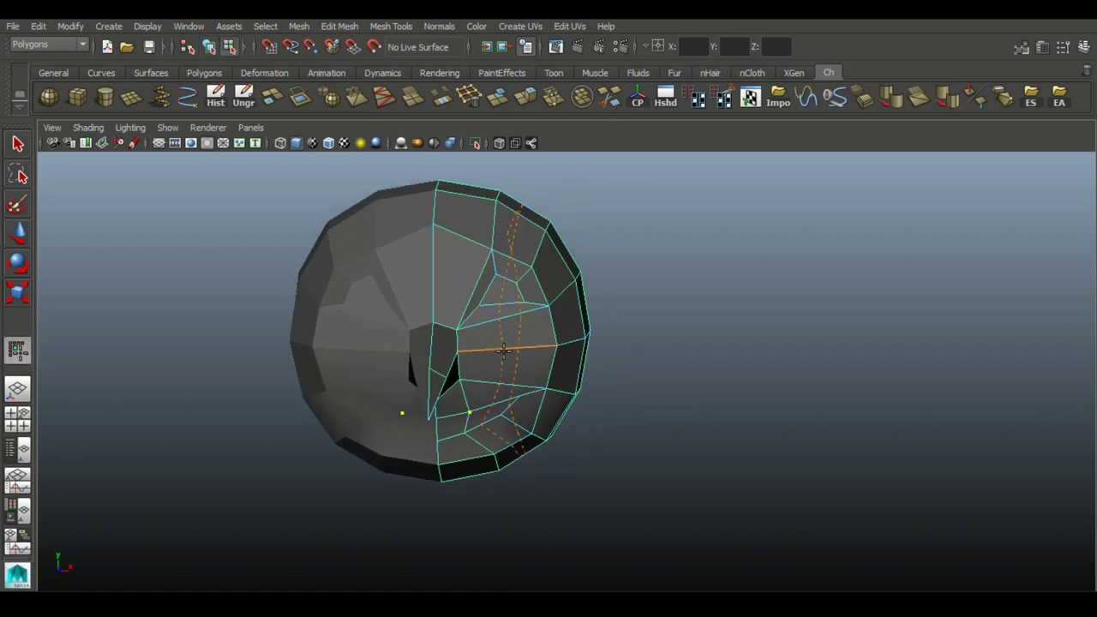
# Select a vertex at the top of the head and move it to raise a ridge
pyautogui.keyDown('alt'); pyautogui.moveTo(504, 350); pyautogui.dragTo(746, 343); pyautogui.keyUp('alt')
pyautogui.press('w')
pyautogui.keyDown('alt'); pyautogui.moveTo(612, 392); pyautogui.dragTo(485, 252); pyautogui.keyUp('alt')
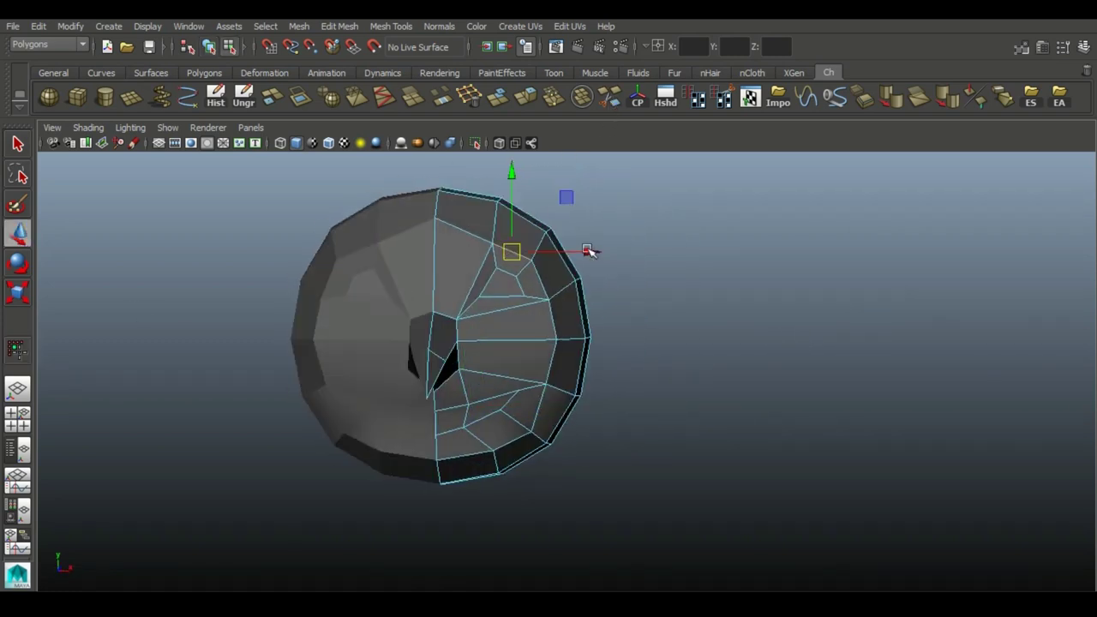
pyautogui.keyDown('alt'); pyautogui.moveTo(596, 307); pyautogui.dragTo(581, 311); pyautogui.keyUp('alt')
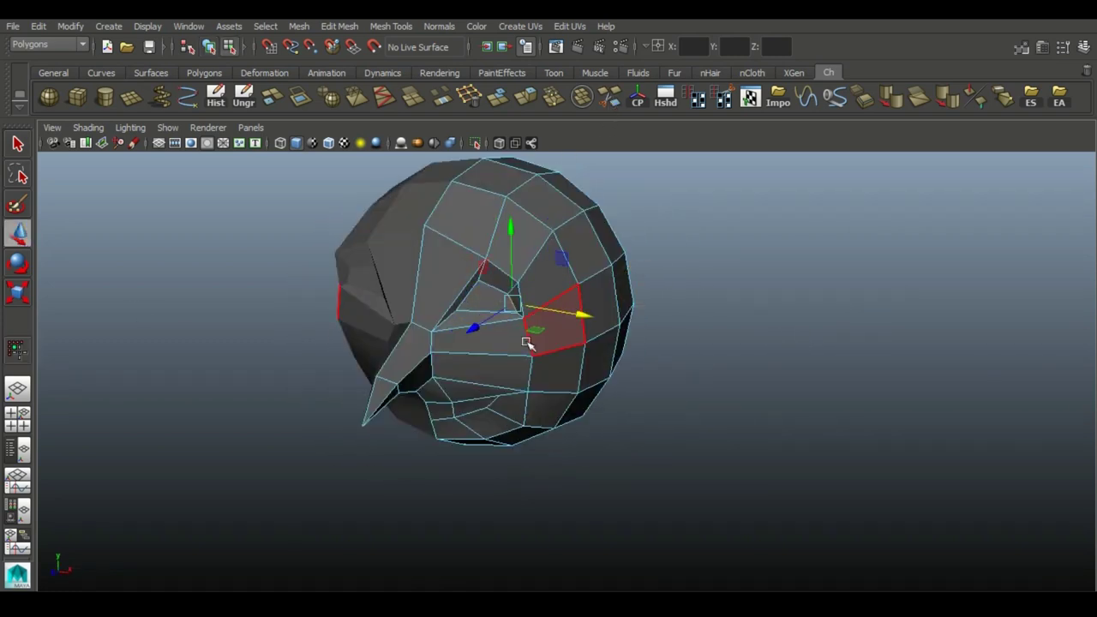
pyautogui.press('F9')
pyautogui.keyDown('alt'); pyautogui.moveTo(527, 342); pyautogui.dragTo(455, 248); pyautogui.keyUp('alt')
pyautogui.moveTo(479, 317)
pyautogui.keyDown('alt'); pyautogui.mouseDown()
pyautogui.moveTo(453, 330)
pyautogui.moveTo(392, 323)
pyautogui.moveTo(579, 244)
pyautogui.mouseUp(); pyautogui.keyUp('alt')
pyautogui.moveTo(483, 269)
pyautogui.keyDown('alt'); pyautogui.mouseDown()
pyautogui.moveTo(470, 232)
pyautogui.moveTo(506, 301)
pyautogui.moveTo(446, 257)
pyautogui.mouseUp(); pyautogui.keyUp('alt')
pyautogui.moveTo(426, 154)
pyautogui.mouseDown()
pyautogui.moveTo(458, 233)
pyautogui.moveTo(543, 289)
pyautogui.moveTo(532, 276)
pyautogui.mouseUp()
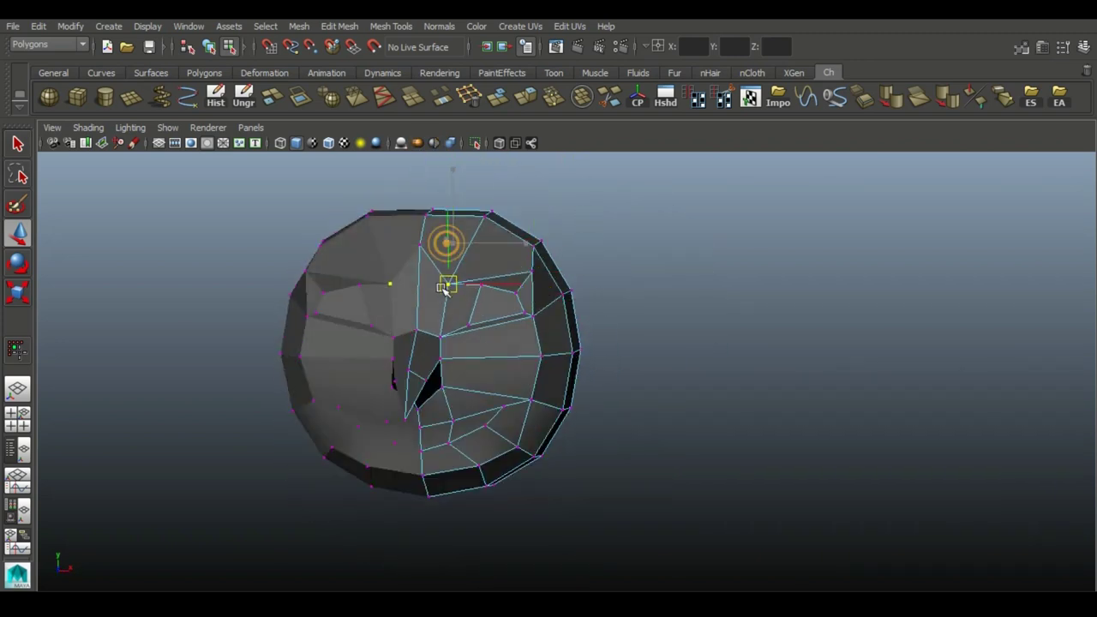
# Box-select the nose vertices from a side view
pyautogui.moveTo(461, 274)
pyautogui.keyDown('alt'); pyautogui.mouseDown()
pyautogui.moveTo(436, 326)
pyautogui.moveTo(380, 323)
pyautogui.moveTo(495, 192)
pyautogui.mouseUp(); pyautogui.keyUp('alt')
pyautogui.moveTo(467, 239)
pyautogui.keyDown('alt'); pyautogui.mouseDown()
pyautogui.moveTo(455, 239)
pyautogui.moveTo(543, 254)
pyautogui.moveTo(480, 236)
pyautogui.moveTo(700, 252)
pyautogui.moveTo(643, 273)
pyautogui.moveTo(539, 266)
pyautogui.moveTo(472, 331)
pyautogui.mouseUp(); pyautogui.keyUp('alt')
pyautogui.moveTo(470, 249)
pyautogui.keyDown('alt'); pyautogui.mouseDown()
pyautogui.moveTo(478, 264)
pyautogui.moveTo(441, 286)
pyautogui.mouseUp(); pyautogui.keyUp('alt')
pyautogui.moveTo(368, 205)
pyautogui.mouseDown()
pyautogui.moveTo(551, 486)
pyautogui.moveTo(338, 416)
pyautogui.moveTo(608, 337)
pyautogui.moveTo(502, 335)
pyautogui.moveTo(747, 370)
pyautogui.moveTo(436, 362)
pyautogui.moveTo(563, 417)
pyautogui.mouseUp()
# Scale the selected nose vertices
pyautogui.press('r')
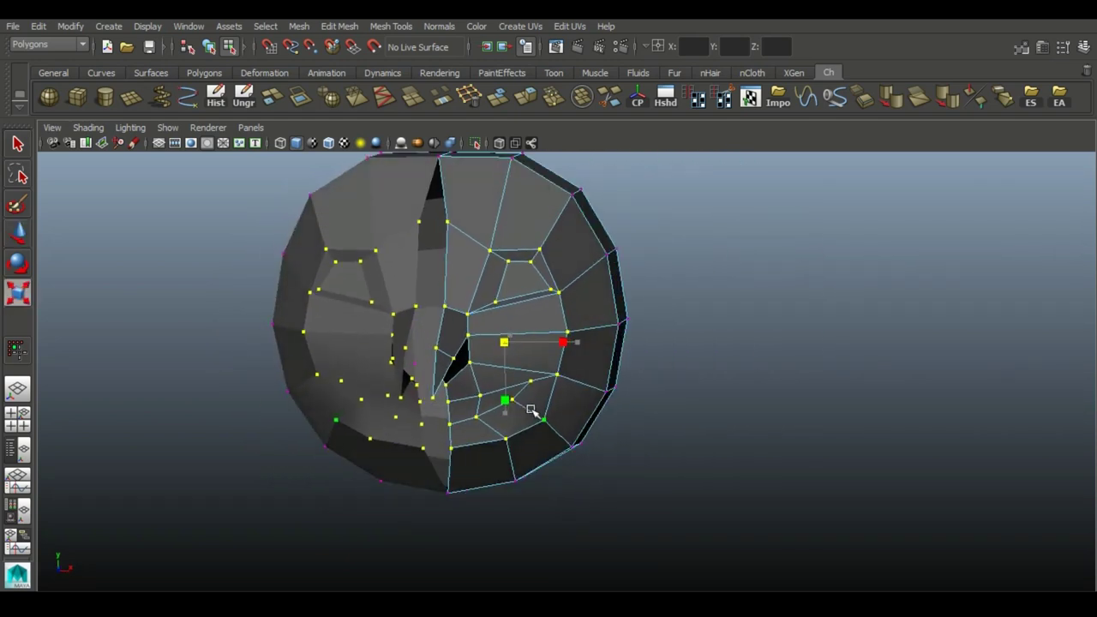
pyautogui.moveTo(385, 326)
pyautogui.keyDown('alt'); pyautogui.mouseDown()
pyautogui.moveTo(544, 372)
pyautogui.moveTo(595, 423)
pyautogui.moveTo(622, 417)
pyautogui.moveTo(394, 246)
pyautogui.moveTo(595, 320)
pyautogui.moveTo(553, 326)
pyautogui.moveTo(477, 214)
pyautogui.mouseUp(); pyautogui.keyUp('alt')
pyautogui.moveTo(477, 215); pyautogui.dragTo(604, 127, button='right')
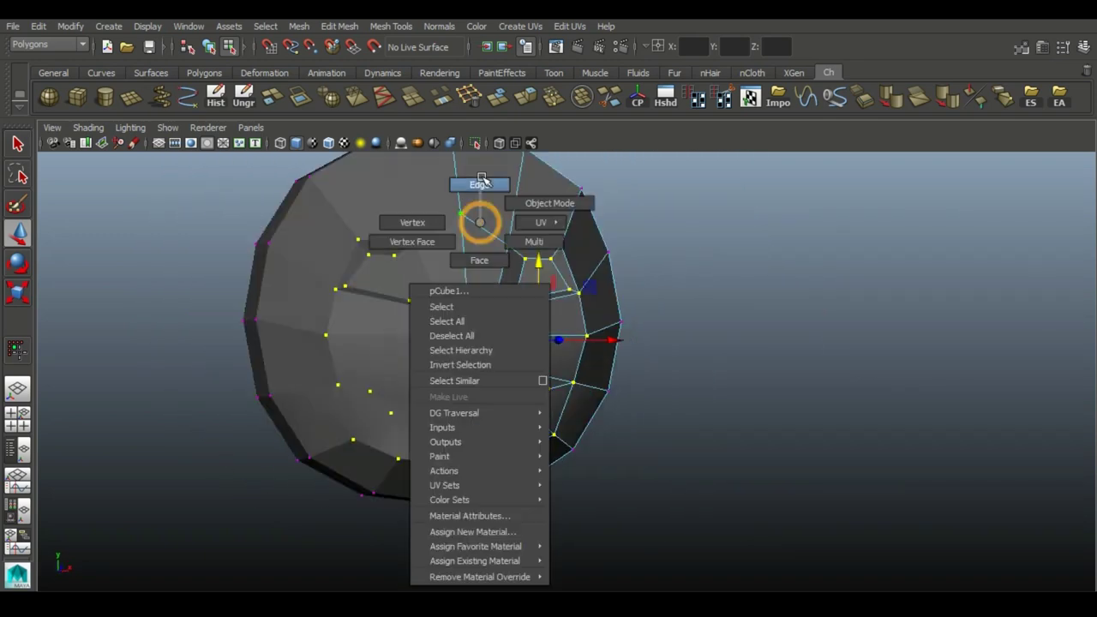
pyautogui.keyDown('alt'); pyautogui.moveTo(644, 149); pyautogui.dragTo(483, 406); pyautogui.keyUp('alt')
# Cut a new edge between two nose vertices with Multi-Cut
pyautogui.press('F9')
pyautogui.moveTo(348, 331)
pyautogui.keyDown('alt'); pyautogui.mouseDown()
pyautogui.moveTo(465, 399)
pyautogui.moveTo(619, 440)
pyautogui.moveTo(613, 116)
pyautogui.mouseUp(); pyautogui.keyUp('alt')
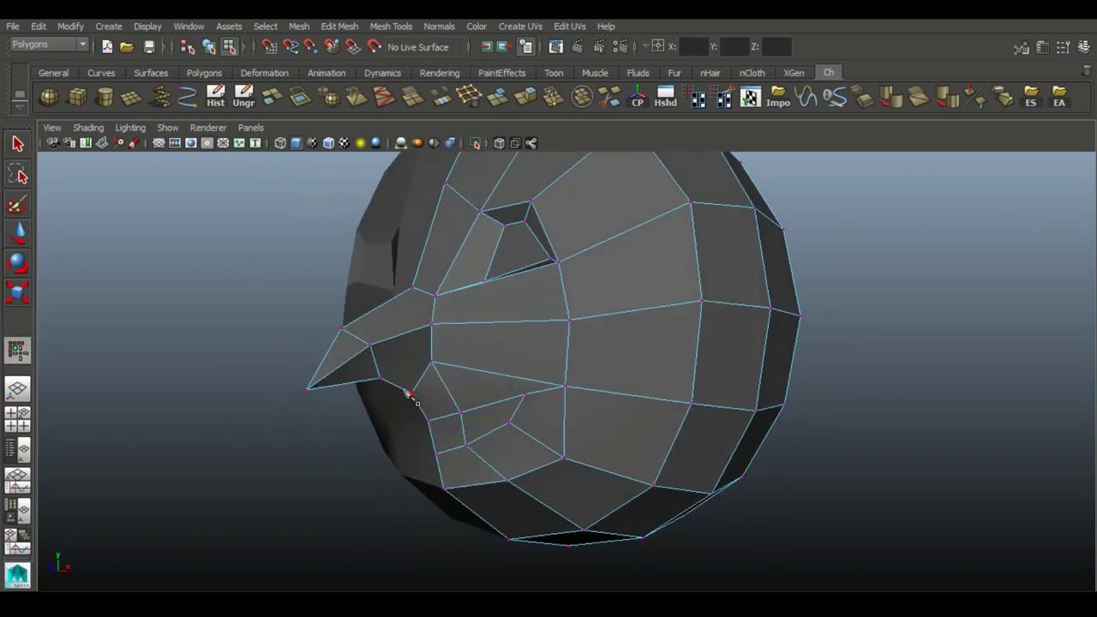
pyautogui.click(378, 377)
pyautogui.click(431, 323)
pyautogui.keyDown('alt'); pyautogui.moveTo(431, 324); pyautogui.dragTo(371, 348); pyautogui.keyUp('alt')
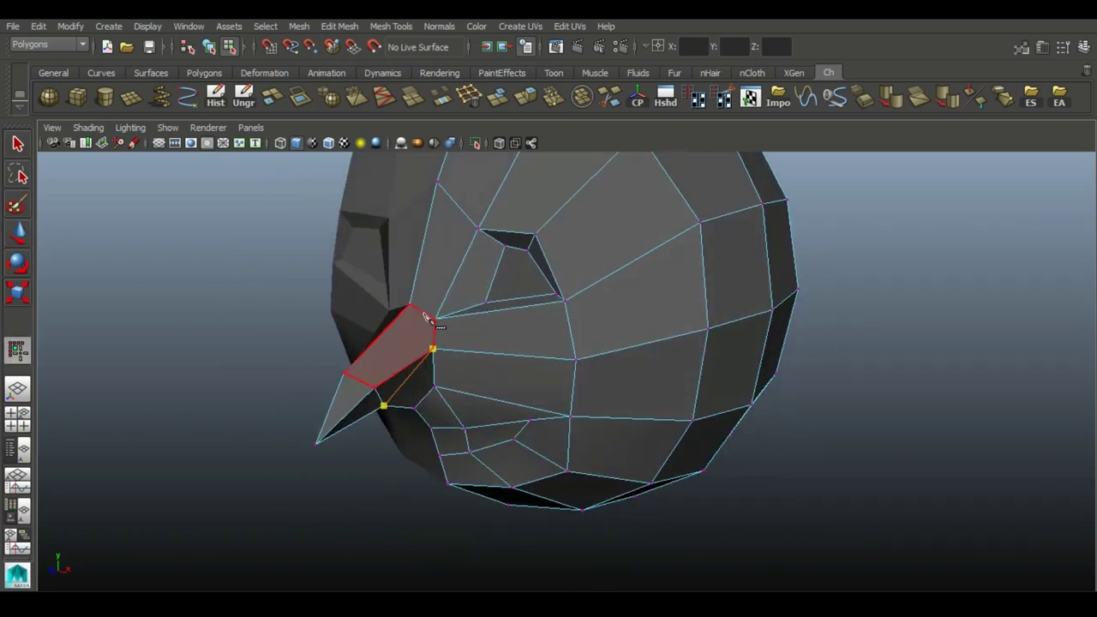
pyautogui.press('w')
pyautogui.moveTo(596, 367)
pyautogui.keyDown('alt'); pyautogui.mouseDown()
pyautogui.moveTo(525, 318)
pyautogui.moveTo(580, 453)
pyautogui.moveTo(566, 443)
pyautogui.mouseUp(); pyautogui.keyUp('alt')
# Move a vertex beneath the beak to form the mouth area, then clear the selection
pyautogui.moveTo(570, 248); pyautogui.dragTo(934, 226, button='right')
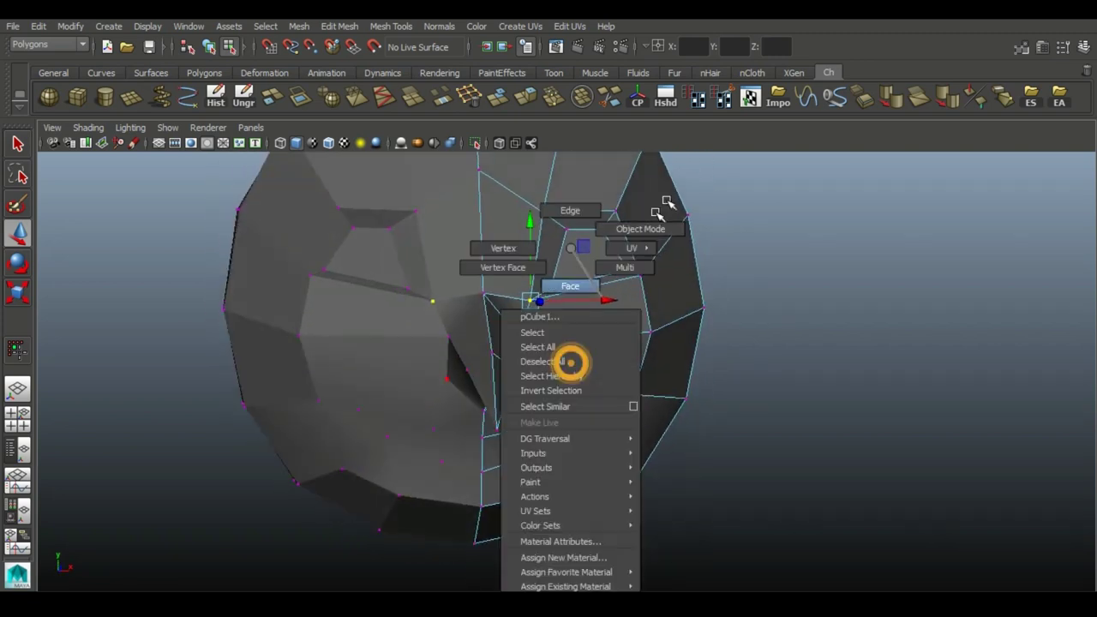
pyautogui.moveTo(934, 226)
pyautogui.keyDown('alt'); pyautogui.mouseDown()
pyautogui.moveTo(625, 400)
pyautogui.moveTo(681, 408)
pyautogui.moveTo(612, 360)
pyautogui.mouseUp(); pyautogui.keyUp('alt')
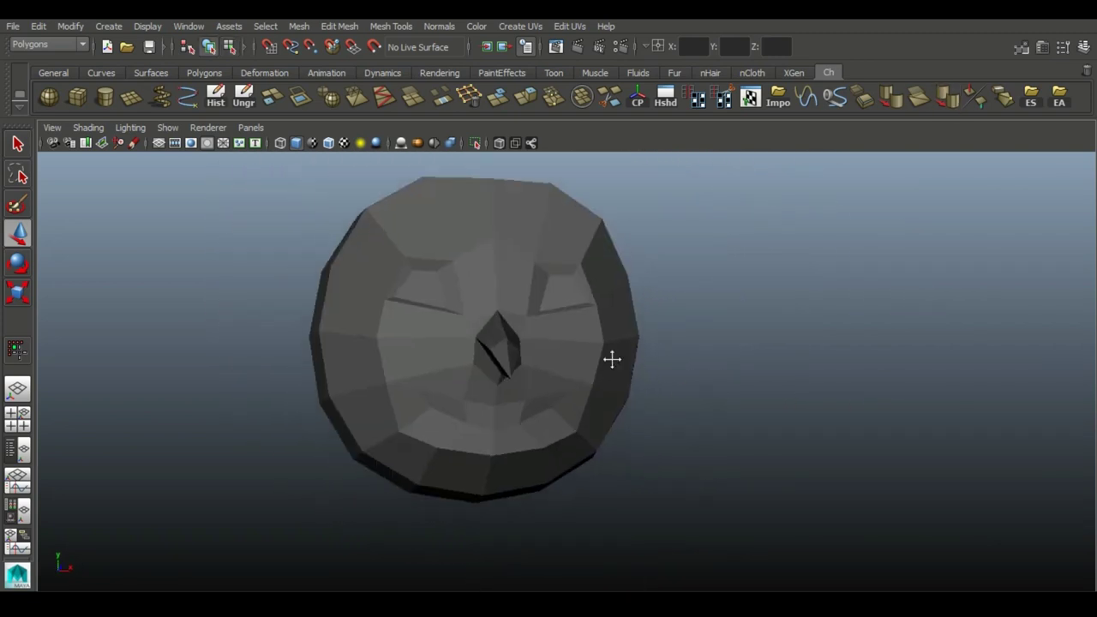
pyautogui.scroll(5, 612, 360)
pyautogui.moveTo(499, 249); pyautogui.dragTo(492, 358, button='right')
pyautogui.moveTo(492, 358)
pyautogui.keyDown('alt'); pyautogui.mouseDown()
pyautogui.moveTo(575, 365)
pyautogui.moveTo(514, 366)
pyautogui.moveTo(533, 397)
pyautogui.mouseUp(); pyautogui.keyUp('alt')
pyautogui.click(484, 362)
pyautogui.click(742, 171)
pyautogui.moveTo(742, 171)
pyautogui.keyDown('alt'); pyautogui.mouseDown()
pyautogui.moveTo(729, 338)
pyautogui.moveTo(682, 349)
pyautogui.moveTo(661, 276)
pyautogui.moveTo(624, 284)
pyautogui.moveTo(591, 431)
pyautogui.moveTo(754, 405)
pyautogui.moveTo(610, 423)
pyautogui.mouseUp(); pyautogui.keyUp('alt')
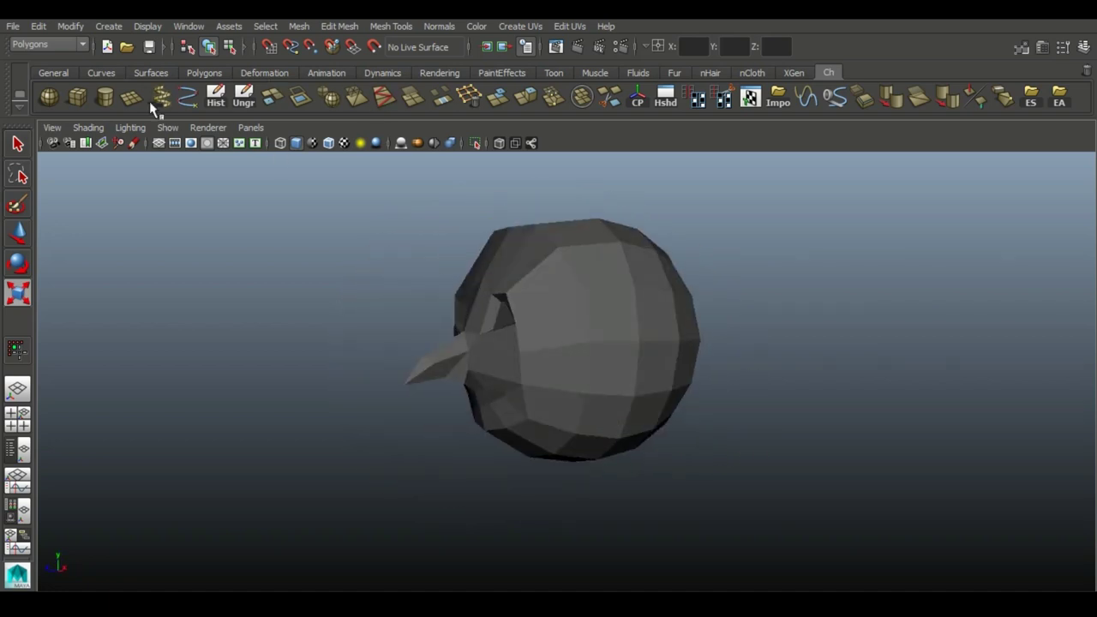
# Create a polygon cylinder with Subdivisions Axis set to 12
pyautogui.click(104, 97)
pyautogui.click(717, 404)
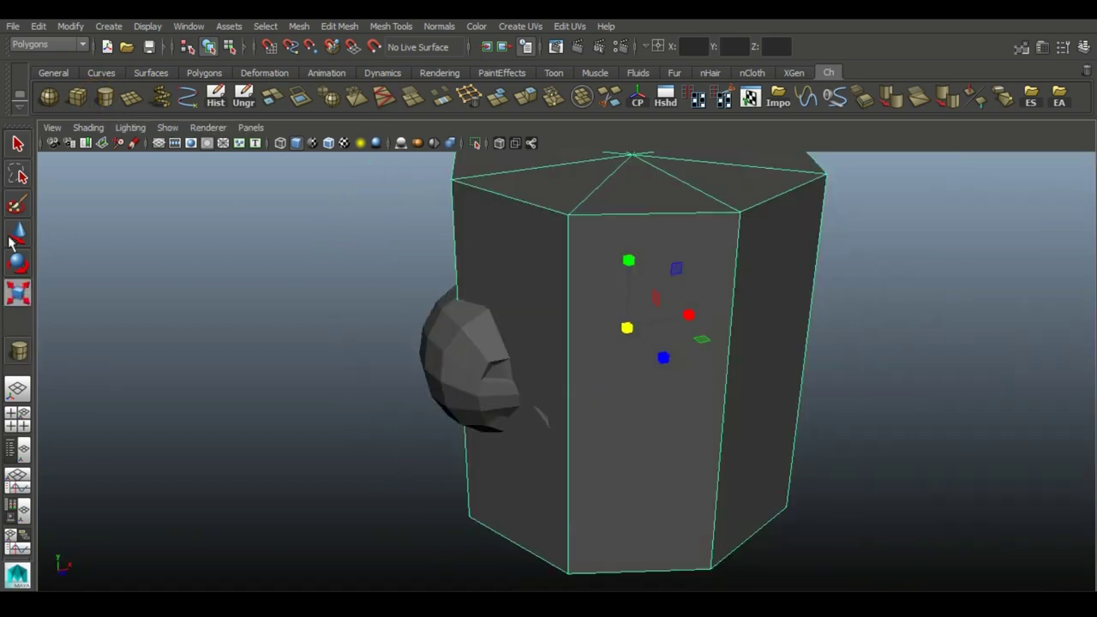
pyautogui.moveTo(541, 414)
pyautogui.keyDown('alt'); pyautogui.mouseDown()
pyautogui.moveTo(43, 304)
pyautogui.moveTo(289, 343)
pyautogui.moveTo(309, 203)
pyautogui.moveTo(600, 288)
pyautogui.moveTo(652, 257)
pyautogui.mouseUp(); pyautogui.keyUp('alt')
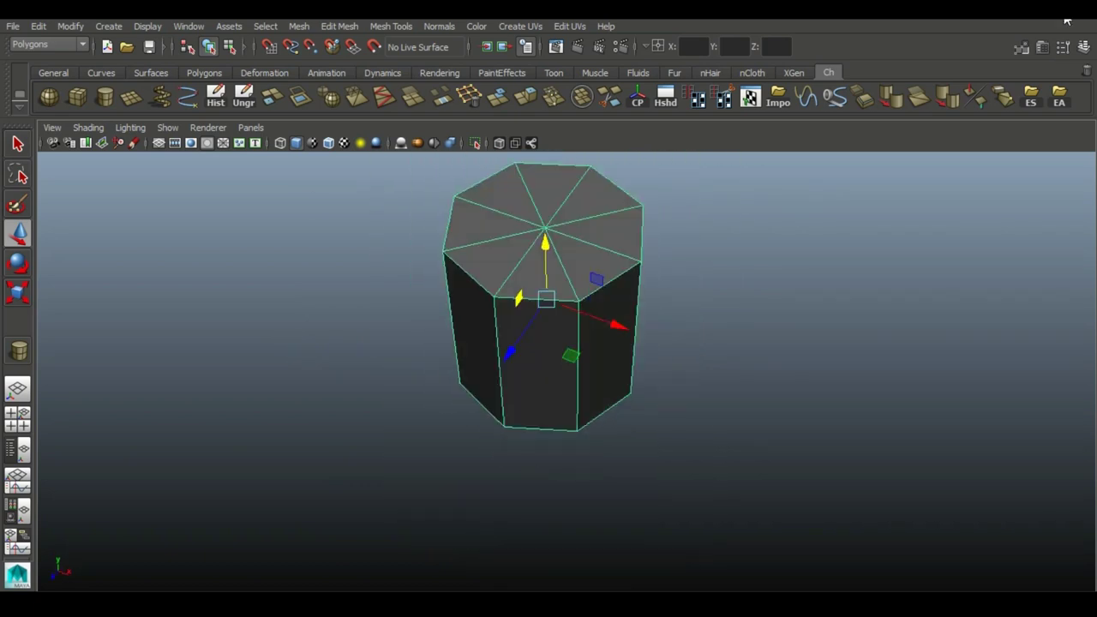
pyautogui.hotkey('ctrl', 'a')
pyautogui.click(966, 176)
pyautogui.moveTo(962, 326); pyautogui.dragTo(967, 327)
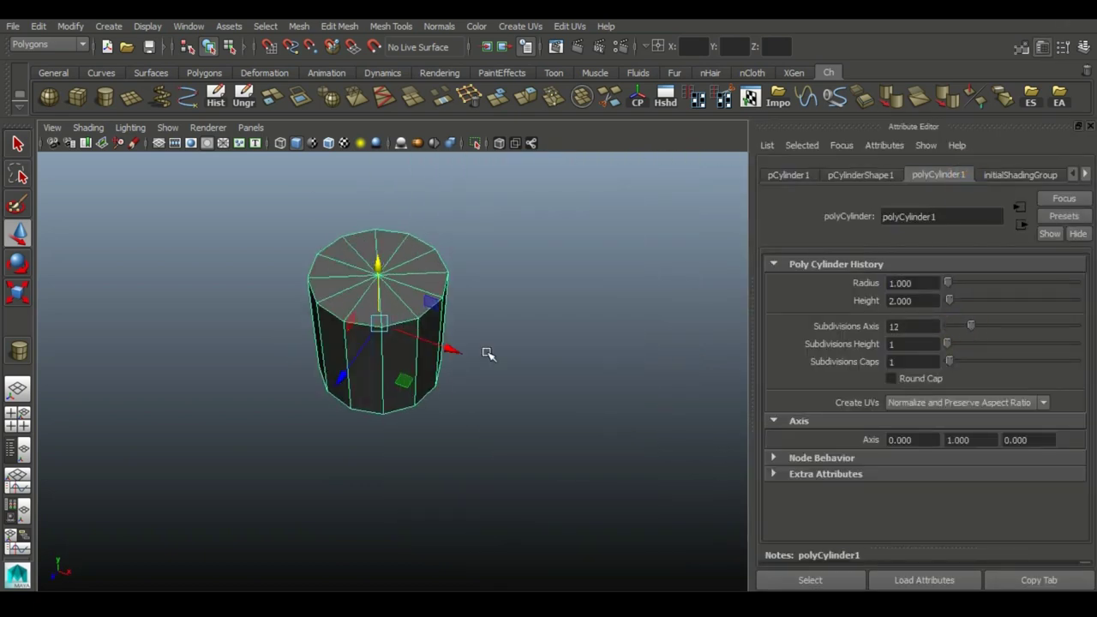
pyautogui.keyDown('alt'); pyautogui.moveTo(485, 355); pyautogui.dragTo(506, 342); pyautogui.keyUp('alt')
pyautogui.hotkey('ctrl', 'a')
# Move and widen the cylinder onto the head, then insert an edge loop near its bottom
pyautogui.keyDown('alt'); pyautogui.moveTo(594, 360); pyautogui.dragTo(110, 208); pyautogui.keyUp('alt')
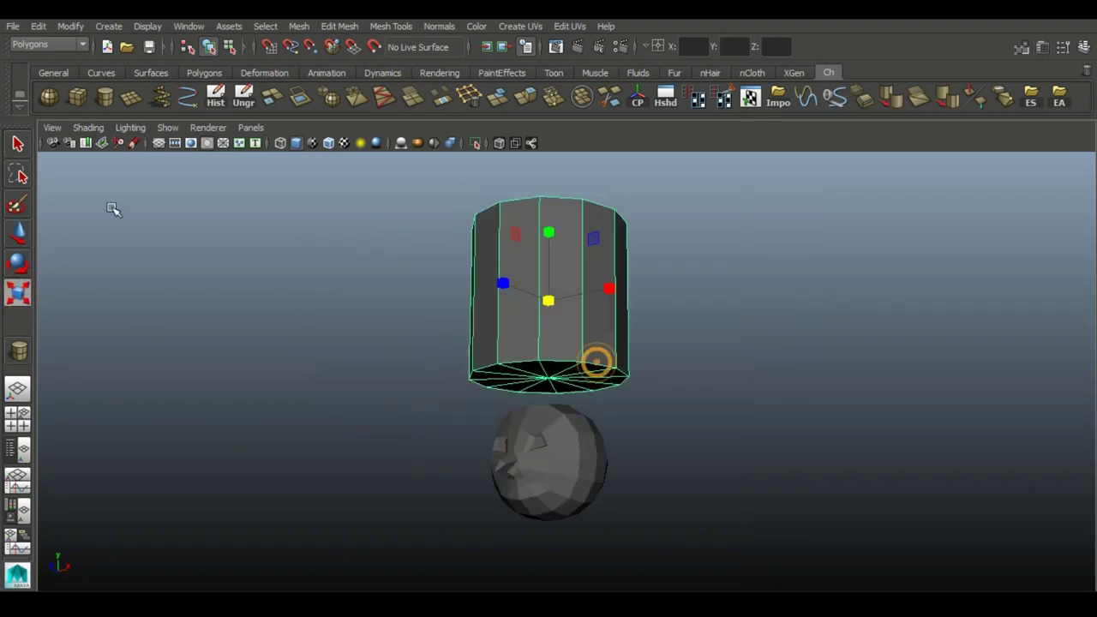
pyautogui.press('w')
pyautogui.keyDown('alt'); pyautogui.moveTo(532, 200); pyautogui.dragTo(521, 309); pyautogui.keyUp('alt')
pyautogui.keyDown('alt'); pyautogui.moveTo(521, 308); pyautogui.dragTo(604, 180, button='right'); pyautogui.keyUp('alt')
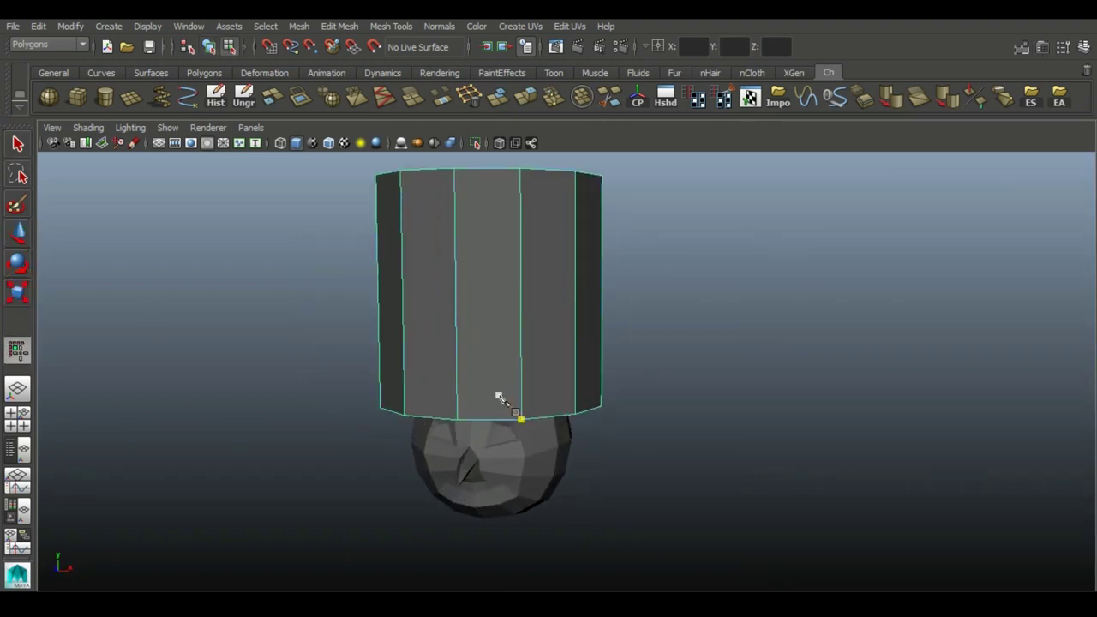
pyautogui.keyDown('alt'); pyautogui.moveTo(688, 342); pyautogui.dragTo(679, 97); pyautogui.keyUp('alt')
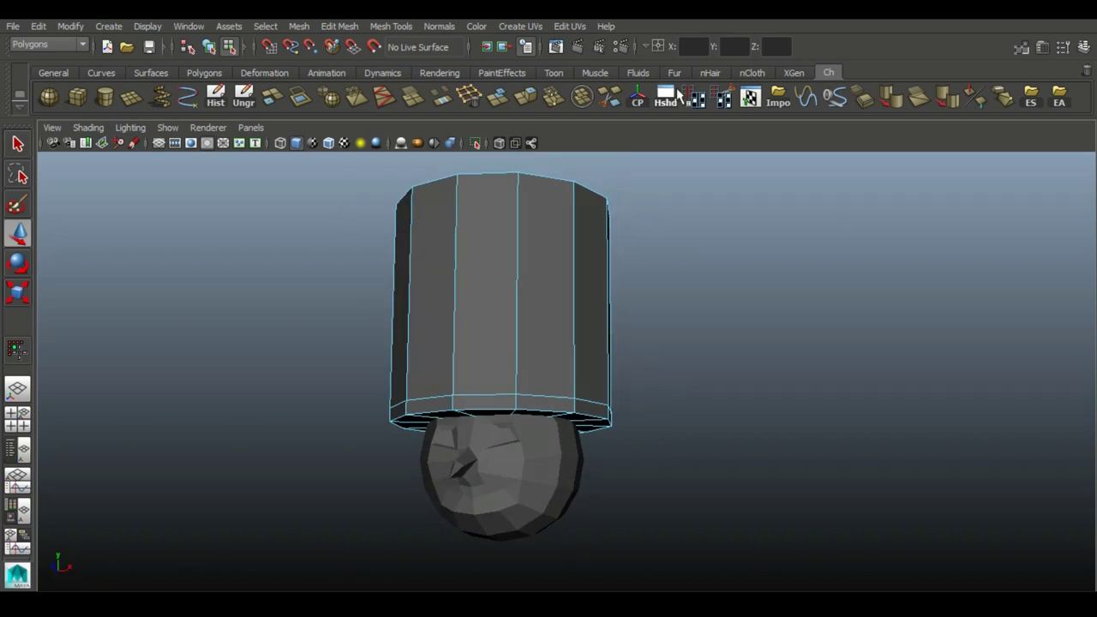
pyautogui.click(461, 378)
pyautogui.keyDown('alt'); pyautogui.moveTo(461, 378); pyautogui.dragTo(565, 304); pyautogui.keyUp('alt')
# Scale the bottom face loop outward into a wide brim
pyautogui.doubleClick(491, 295)
pyautogui.press('r')
pyautogui.moveTo(491, 295)
pyautogui.keyDown('alt'); pyautogui.mouseDown()
pyautogui.moveTo(563, 232)
pyautogui.moveTo(476, 246)
pyautogui.moveTo(577, 392)
pyautogui.moveTo(520, 343)
pyautogui.moveTo(558, 313)
pyautogui.moveTo(543, 306)
pyautogui.moveTo(588, 343)
pyautogui.moveTo(526, 343)
pyautogui.moveTo(548, 317)
pyautogui.mouseUp(); pyautogui.keyUp('alt')
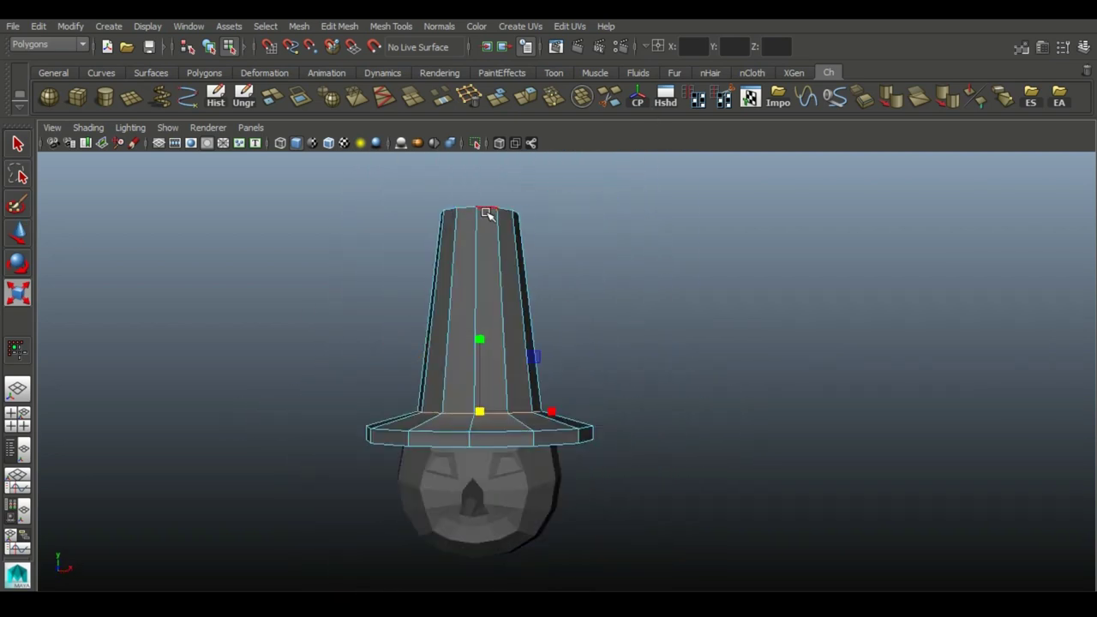
# Shrink the top ring to a point and pull the tip up into a tall crown
pyautogui.moveTo(452, 201)
pyautogui.mouseDown()
pyautogui.moveTo(489, 360)
pyautogui.moveTo(549, 386)
pyautogui.moveTo(649, 396)
pyautogui.moveTo(545, 216)
pyautogui.mouseUp()
pyautogui.press('e')
pyautogui.press('w')
pyautogui.keyDown('alt'); pyautogui.moveTo(708, 310); pyautogui.dragTo(651, 360); pyautogui.keyUp('alt')
pyautogui.moveTo(660, 248)
pyautogui.keyDown('alt'); pyautogui.mouseDown()
pyautogui.moveTo(678, 394)
pyautogui.moveTo(565, 315)
pyautogui.mouseUp(); pyautogui.keyUp('alt')
# Rotate the tip section so the hat's point bends over to one side
pyautogui.keyDown('alt'); pyautogui.moveTo(801, 431); pyautogui.dragTo(804, 437); pyautogui.keyUp('alt')
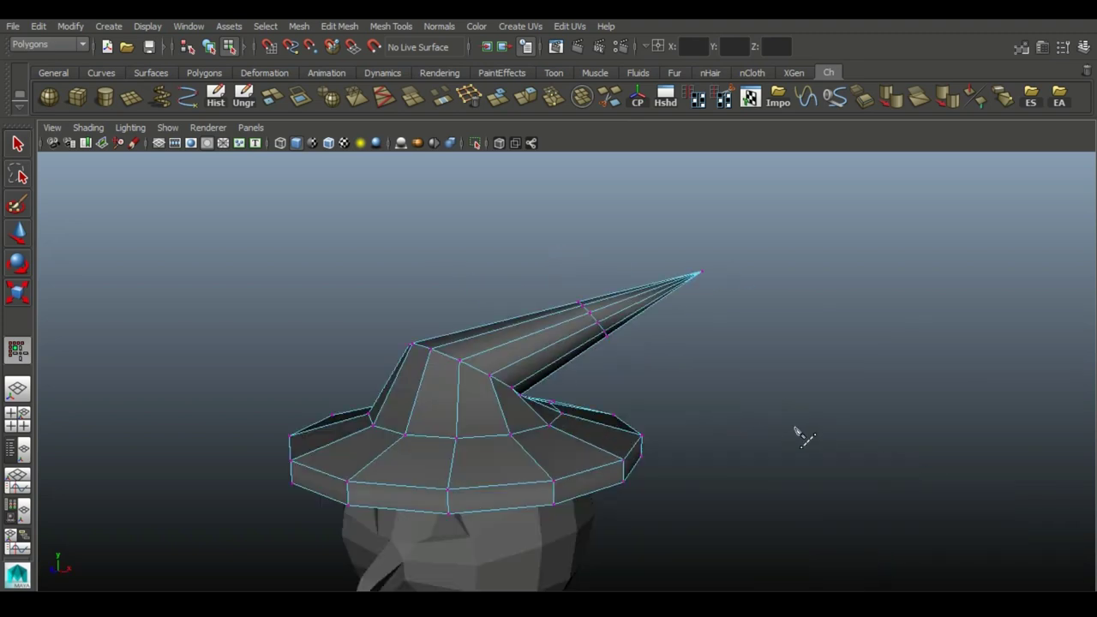
pyautogui.moveTo(614, 281)
pyautogui.keyDown('alt'); pyautogui.mouseDown()
pyautogui.moveTo(548, 343)
pyautogui.moveTo(600, 325)
pyautogui.moveTo(651, 343)
pyautogui.mouseUp(); pyautogui.keyUp('alt')
pyautogui.click(17, 264)
pyautogui.keyDown('alt'); pyautogui.moveTo(724, 302); pyautogui.dragTo(779, 362); pyautogui.keyUp('alt')
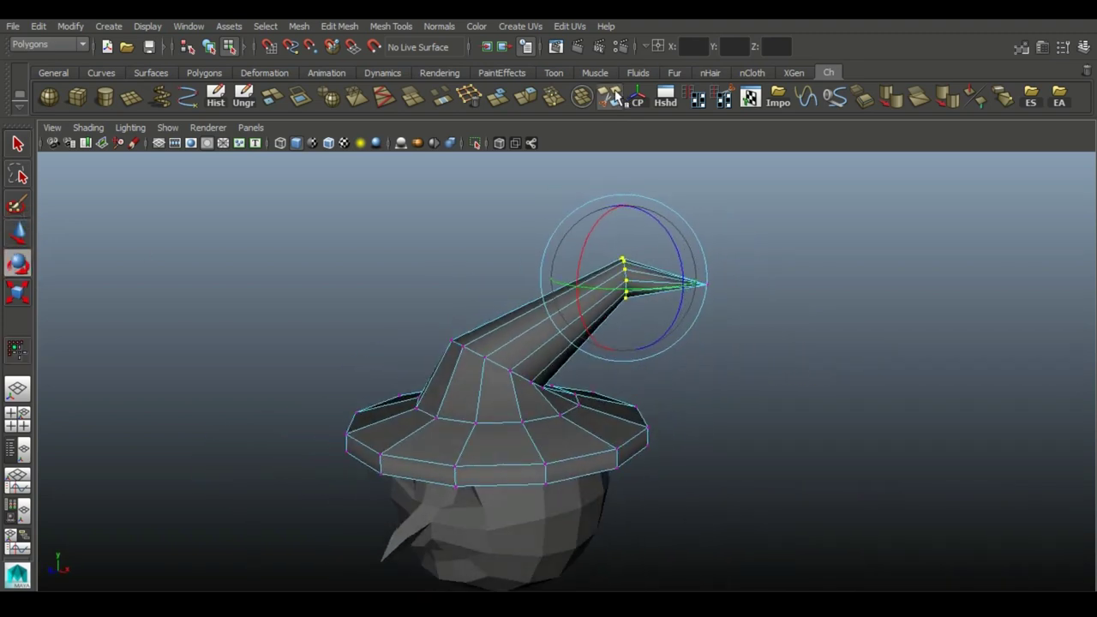
pyautogui.moveTo(546, 309)
pyautogui.keyDown('alt'); pyautogui.mouseDown()
pyautogui.moveTo(274, 323)
pyautogui.moveTo(605, 326)
pyautogui.moveTo(558, 265)
pyautogui.moveTo(462, 391)
pyautogui.mouseUp(); pyautogui.keyUp('alt')
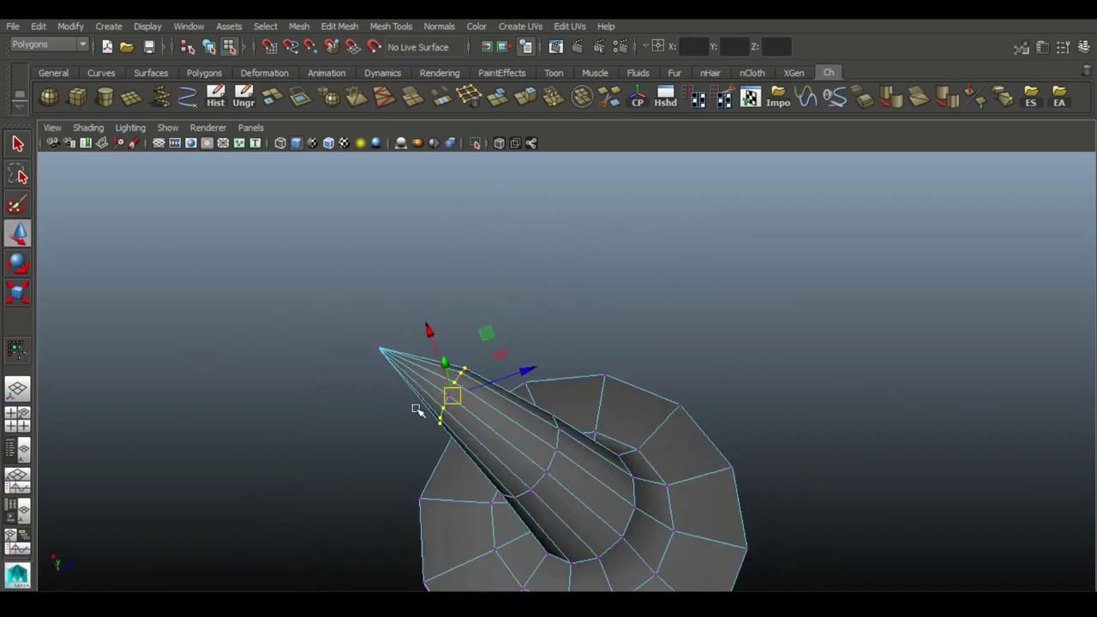
pyautogui.moveTo(739, 370)
pyautogui.keyDown('alt'); pyautogui.mouseDown()
pyautogui.moveTo(599, 304)
pyautogui.moveTo(194, 264)
pyautogui.mouseUp(); pyautogui.keyUp('alt')
pyautogui.moveTo(582, 343)
pyautogui.keyDown('alt'); pyautogui.mouseDown()
pyautogui.moveTo(588, 492)
pyautogui.moveTo(418, 440)
pyautogui.moveTo(592, 314)
pyautogui.moveTo(348, 421)
pyautogui.moveTo(677, 436)
pyautogui.moveTo(447, 378)
pyautogui.mouseUp(); pyautogui.keyUp('alt')
pyautogui.click(548, 399)
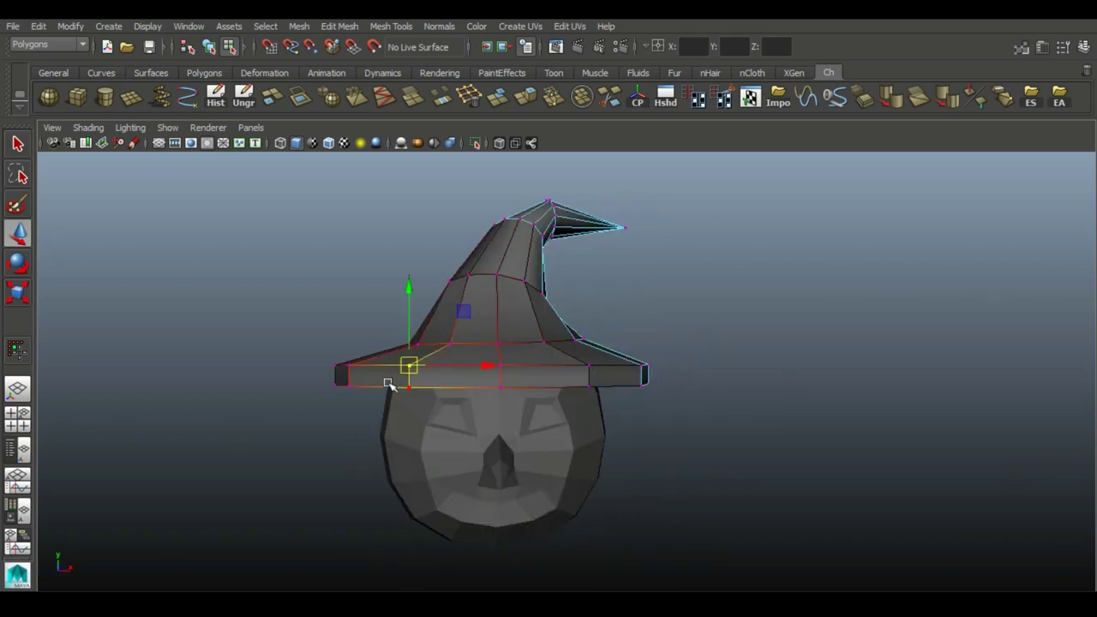
# Rotate a brim tip vertex so that side of the brim droops over the face
pyautogui.moveTo(477, 359)
pyautogui.keyDown('alt'); pyautogui.mouseDown()
pyautogui.moveTo(817, 416)
pyautogui.moveTo(685, 440)
pyautogui.moveTo(651, 326)
pyautogui.mouseUp(); pyautogui.keyUp('alt')
pyautogui.click(651, 306)
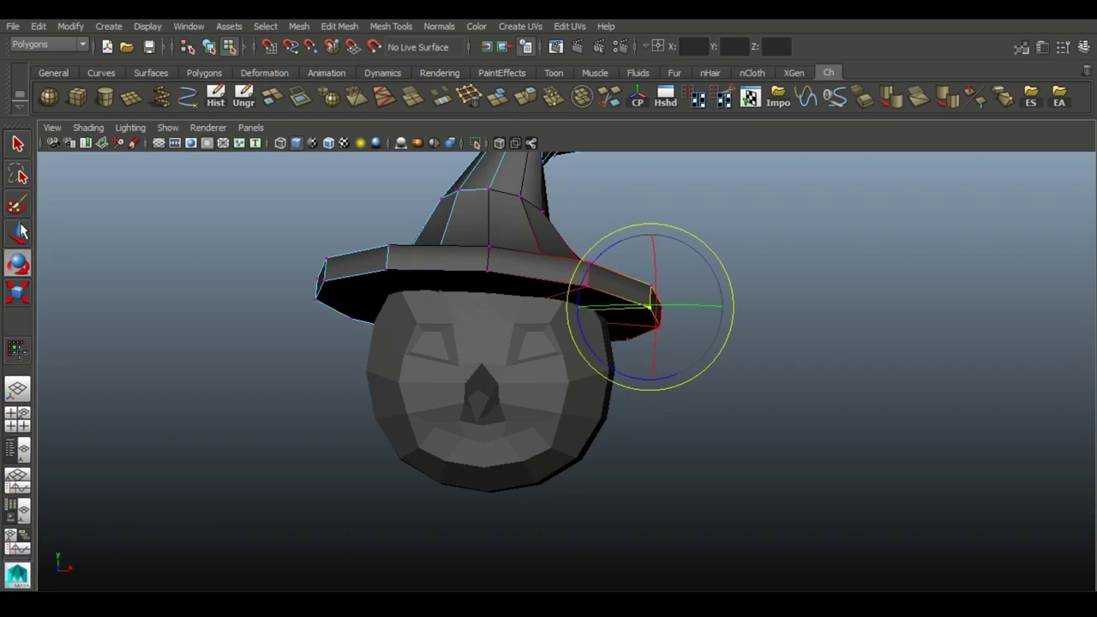
pyautogui.moveTo(649, 260)
pyautogui.keyDown('alt'); pyautogui.mouseDown()
pyautogui.moveTo(605, 282)
pyautogui.moveTo(592, 222)
pyautogui.moveTo(482, 269)
pyautogui.moveTo(231, 262)
pyautogui.moveTo(318, 262)
pyautogui.moveTo(276, 286)
pyautogui.mouseUp(); pyautogui.keyUp('alt')
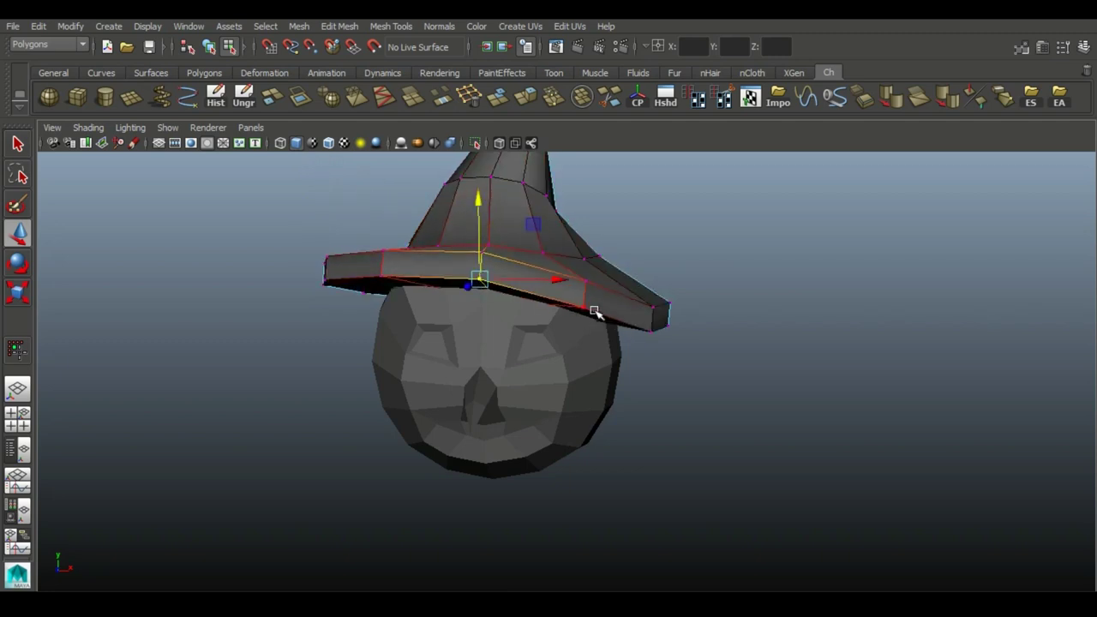
pyautogui.moveTo(373, 309)
pyautogui.keyDown('alt'); pyautogui.mouseDown()
pyautogui.moveTo(360, 321)
pyautogui.moveTo(663, 421)
pyautogui.moveTo(631, 506)
pyautogui.moveTo(656, 423)
pyautogui.mouseUp(); pyautogui.keyUp('alt')
# Deselect the brim, select the head and switch it to face selection mode
pyautogui.click(631, 505)
pyautogui.scroll(3, 471, 443)
pyautogui.click(480, 360)
pyautogui.keyDown('alt'); pyautogui.moveTo(480, 360); pyautogui.dragTo(446, 326); pyautogui.keyUp('alt')
pyautogui.rightClick(420, 300)
pyautogui.click(514, 369)
pyautogui.moveTo(614, 399)
pyautogui.keyDown('alt'); pyautogui.mouseDown()
pyautogui.moveTo(648, 374)
pyautogui.moveTo(539, 306)
pyautogui.moveTo(472, 380)
pyautogui.moveTo(842, 416)
pyautogui.moveTo(712, 446)
pyautogui.moveTo(398, 445)
pyautogui.moveTo(322, 423)
pyautogui.moveTo(382, 419)
pyautogui.mouseUp(); pyautogui.keyUp('alt')
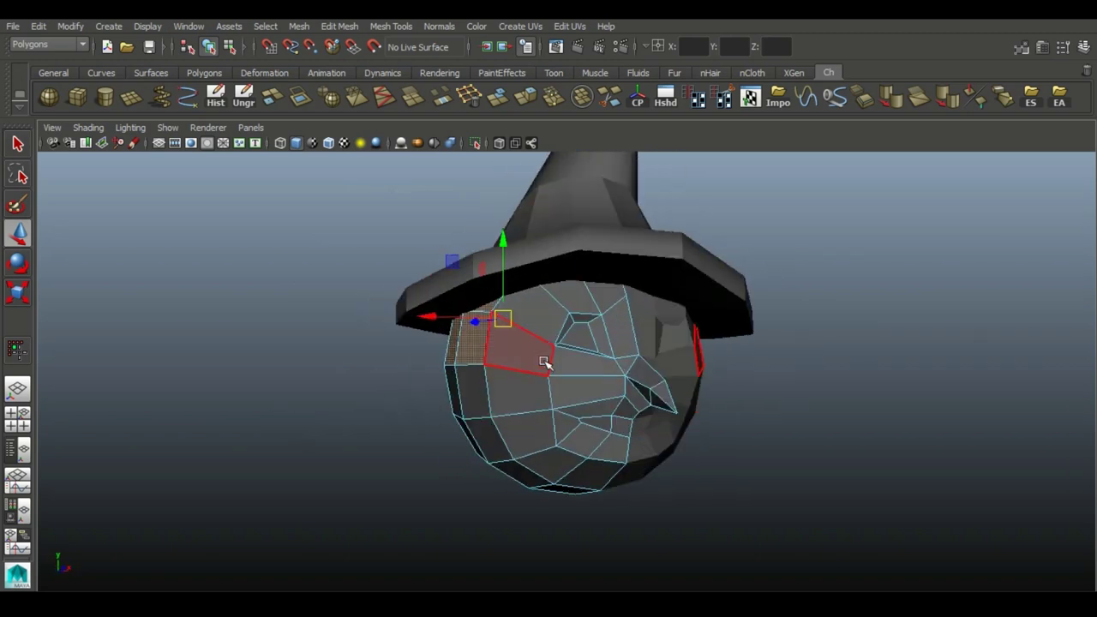
# Select the faces across the top of the head and extrude them
pyautogui.moveTo(561, 291)
pyautogui.keyDown('alt'); pyautogui.mouseDown()
pyautogui.moveTo(681, 536)
pyautogui.moveTo(539, 373)
pyautogui.moveTo(483, 463)
pyautogui.moveTo(661, 455)
pyautogui.moveTo(490, 437)
pyautogui.moveTo(842, 440)
pyautogui.moveTo(680, 426)
pyautogui.moveTo(729, 411)
pyautogui.moveTo(609, 428)
pyautogui.moveTo(766, 436)
pyautogui.moveTo(559, 147)
pyautogui.mouseUp(); pyautogui.keyUp('alt')
pyautogui.press('w')
pyautogui.moveTo(440, 410)
pyautogui.keyDown('alt'); pyautogui.mouseDown()
pyautogui.moveTo(731, 348)
pyautogui.moveTo(537, 220)
pyautogui.mouseUp(); pyautogui.keyUp('alt')
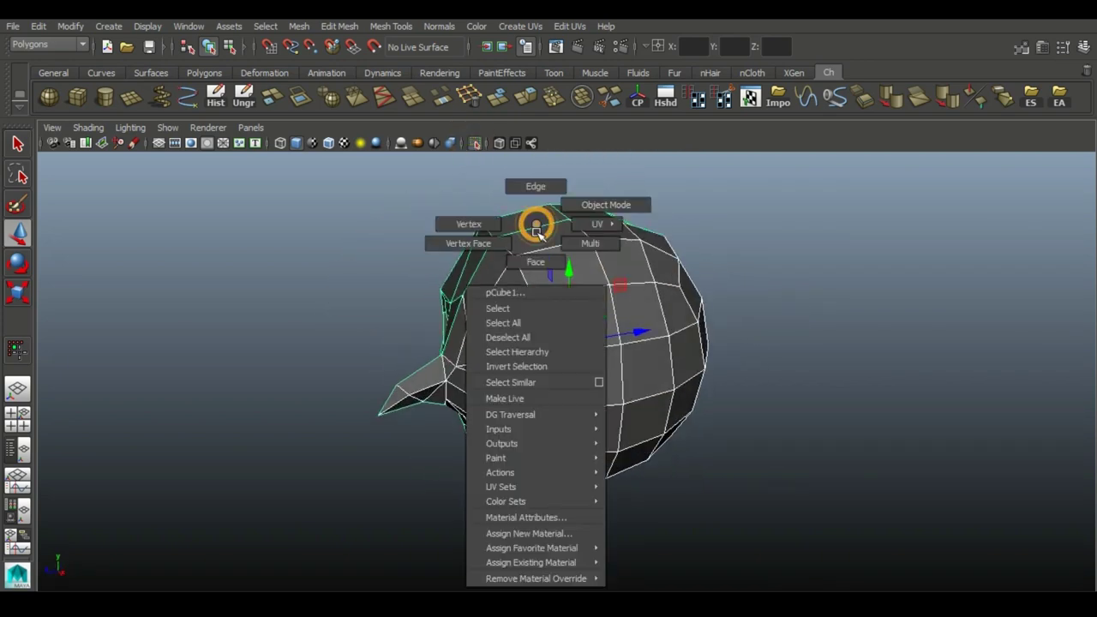
pyautogui.moveTo(537, 220); pyautogui.dragTo(534, 260, button='right')
pyautogui.click(549, 271)
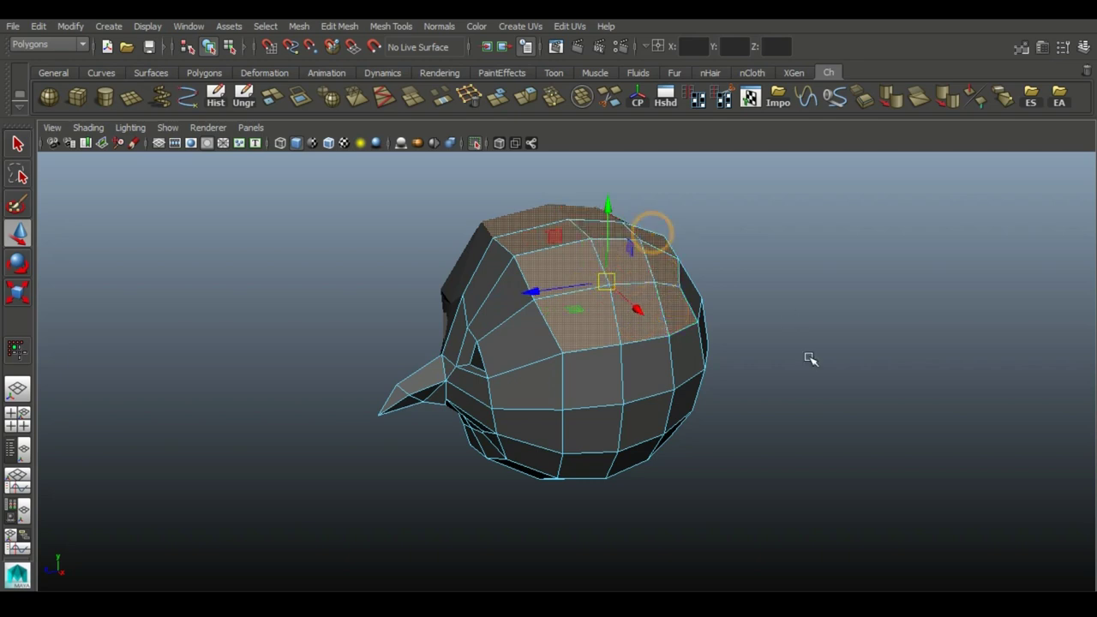
pyautogui.keyDown('alt'); pyautogui.moveTo(809, 359); pyautogui.dragTo(659, 364); pyautogui.keyUp('alt')
pyautogui.moveTo(382, 440)
pyautogui.keyDown('alt'); pyautogui.mouseDown()
pyautogui.moveTo(588, 489)
pyautogui.moveTo(695, 465)
pyautogui.moveTo(622, 500)
pyautogui.moveTo(812, 301)
pyautogui.moveTo(558, 172)
pyautogui.moveTo(593, 207)
pyautogui.mouseUp(); pyautogui.keyUp('alt')
pyautogui.click(552, 96)
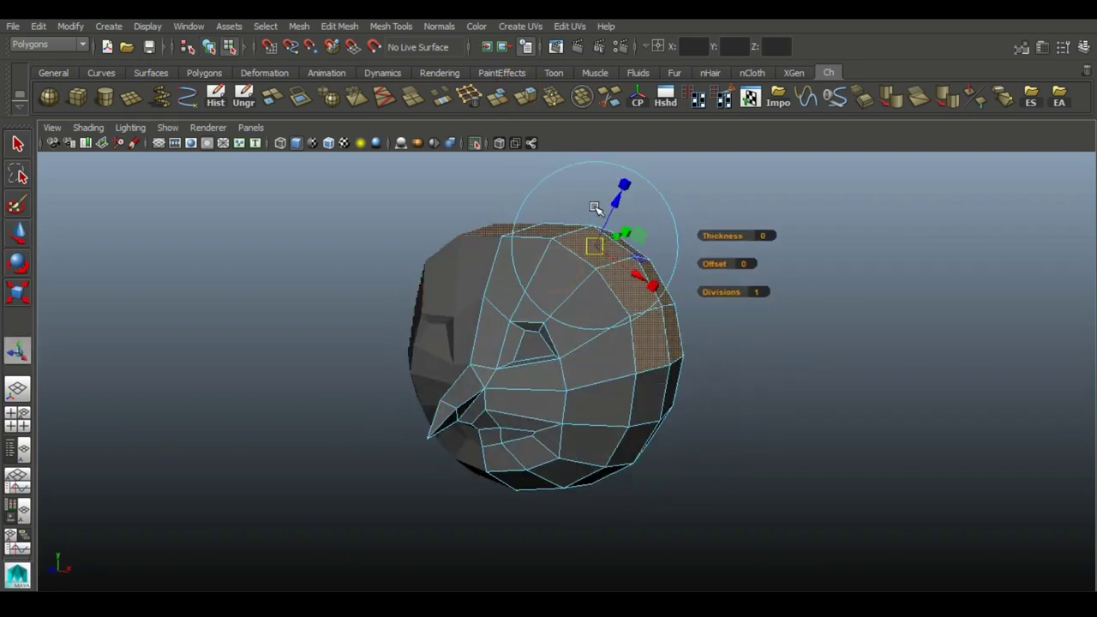
# Check the smooth preview, then drag the extruded hair faces down around the head
pyautogui.press('3')
pyautogui.moveTo(537, 250)
pyautogui.keyDown('alt'); pyautogui.mouseDown()
pyautogui.moveTo(734, 338)
pyautogui.moveTo(537, 448)
pyautogui.mouseUp(); pyautogui.keyUp('alt')
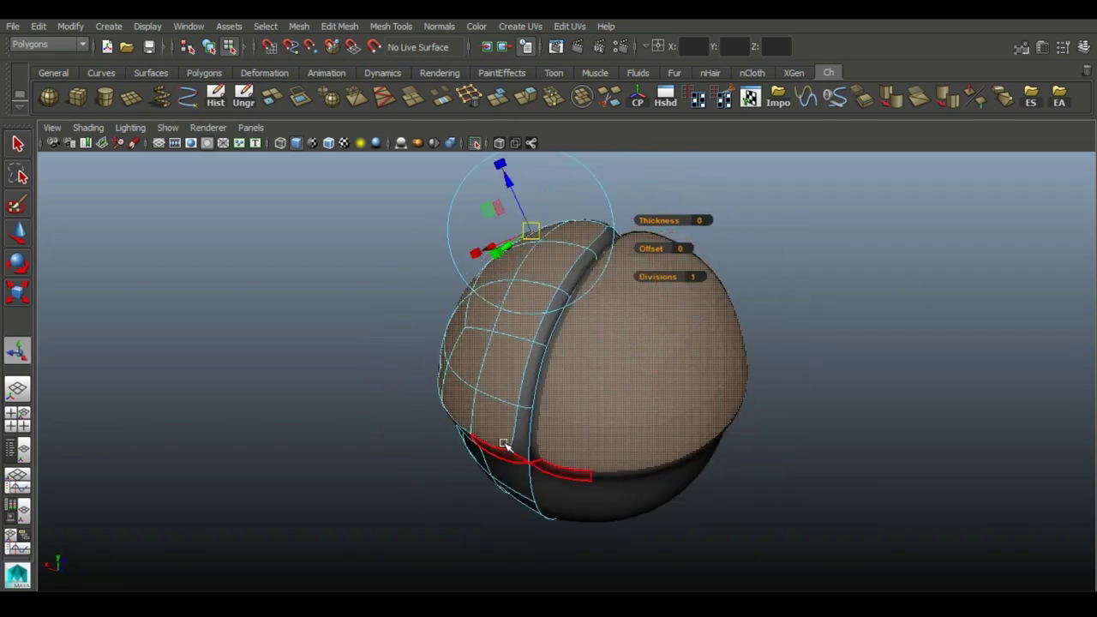
pyautogui.moveTo(603, 249)
pyautogui.keyDown('alt'); pyautogui.mouseDown()
pyautogui.moveTo(533, 371)
pyautogui.moveTo(691, 43)
pyautogui.mouseUp(); pyautogui.keyUp('alt')
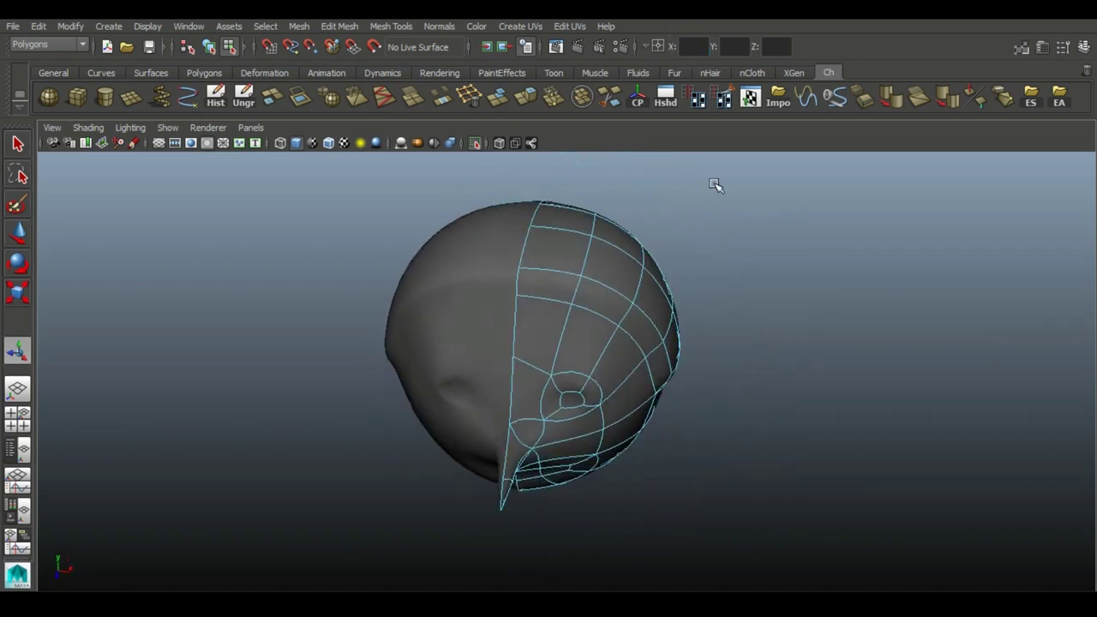
pyautogui.press('1')
pyautogui.keyDown('alt'); pyautogui.moveTo(657, 295); pyautogui.dragTo(656, 318); pyautogui.keyUp('alt')
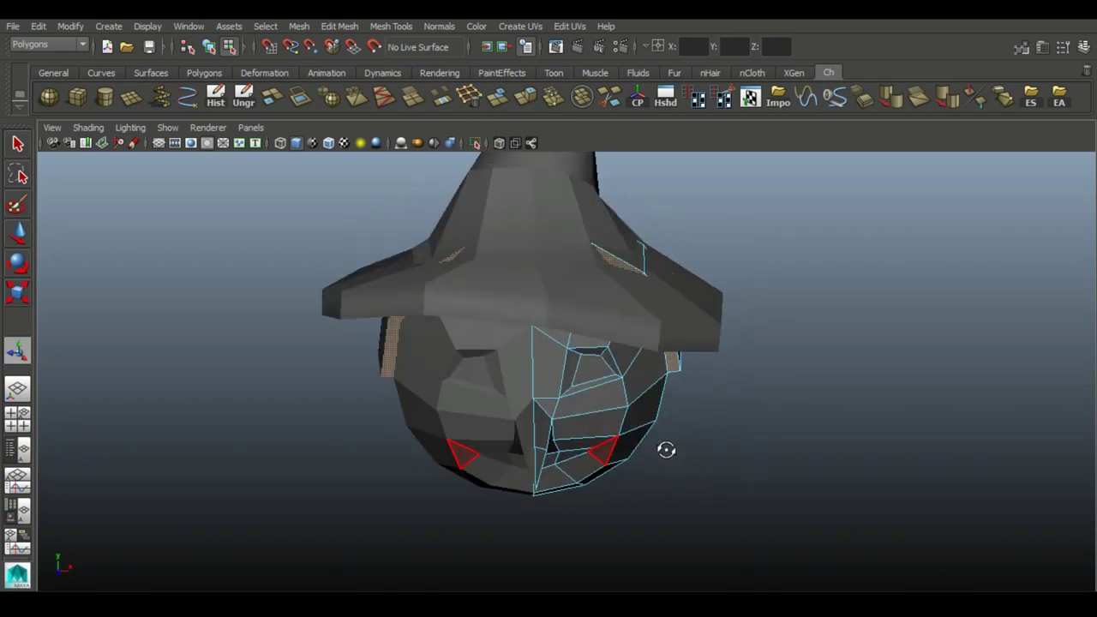
pyautogui.press('w')
pyautogui.keyDown('alt'); pyautogui.moveTo(198, 295); pyautogui.dragTo(546, 335); pyautogui.keyUp('alt')
pyautogui.moveTo(592, 248); pyautogui.dragTo(597, 221)
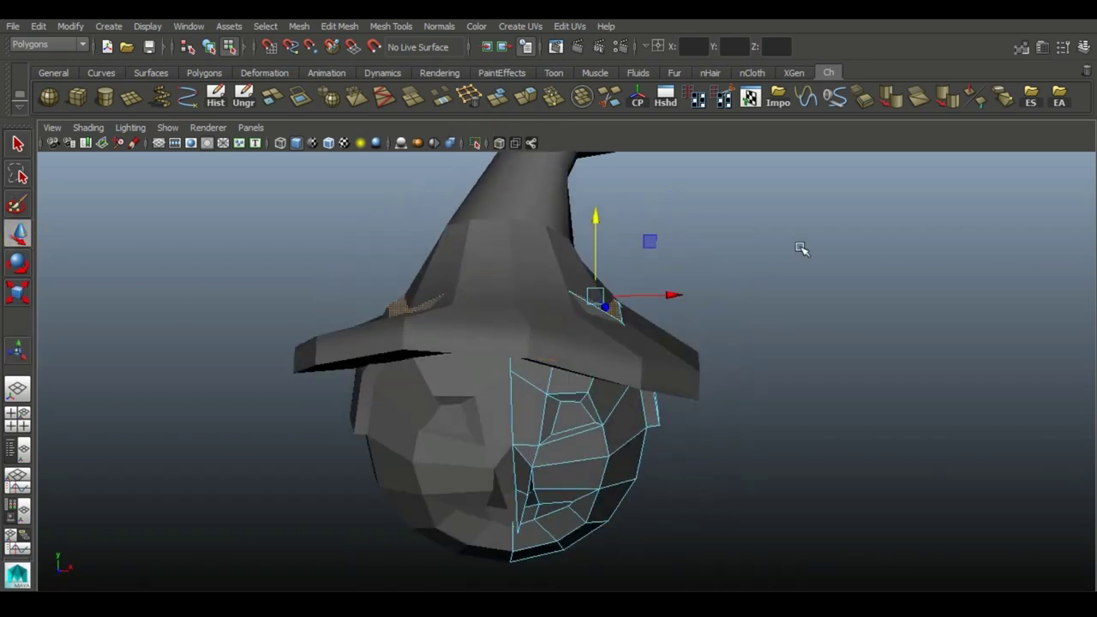
# Extrude the faces under the hat brim again so thick hair hangs beside the face
pyautogui.keyDown('alt'); pyautogui.moveTo(802, 248); pyautogui.dragTo(571, 215); pyautogui.keyUp('alt')
pyautogui.moveTo(862, 305)
pyautogui.keyDown('alt'); pyautogui.mouseDown()
pyautogui.moveTo(617, 419)
pyautogui.moveTo(639, 310)
pyautogui.moveTo(634, 196)
pyautogui.moveTo(622, 372)
pyautogui.moveTo(778, 455)
pyautogui.moveTo(742, 356)
pyautogui.moveTo(642, 411)
pyautogui.moveTo(588, 406)
pyautogui.mouseUp(); pyautogui.keyUp('alt')
pyautogui.hotkey('ctrl', 'e')
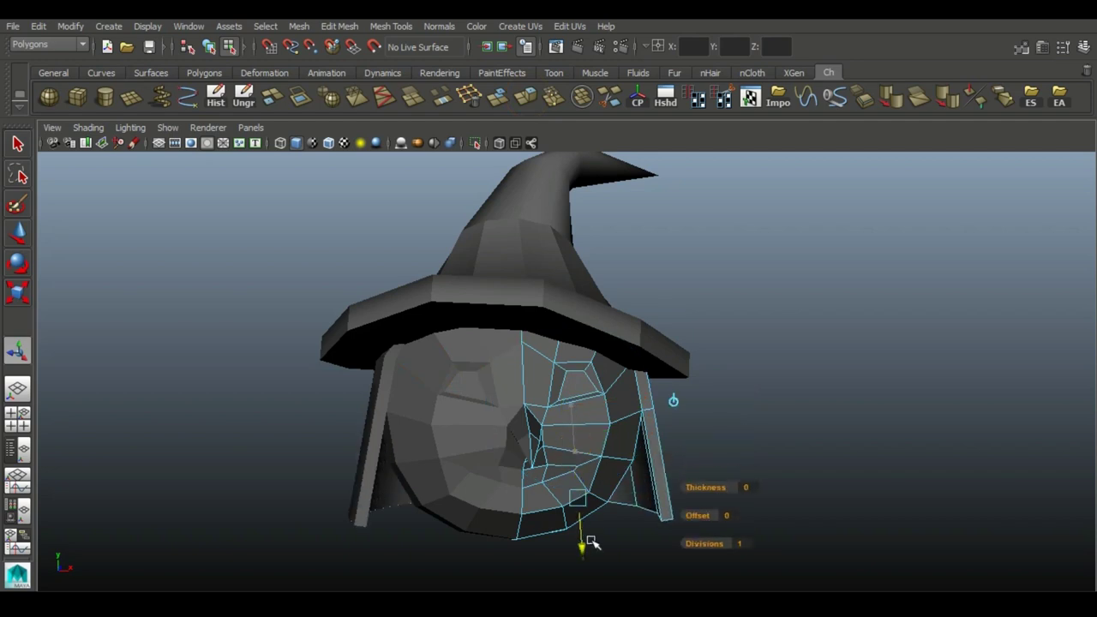
pyautogui.moveTo(574, 504)
pyautogui.keyDown('alt'); pyautogui.mouseDown()
pyautogui.moveTo(791, 460)
pyautogui.moveTo(617, 434)
pyautogui.mouseUp(); pyautogui.keyUp('alt')
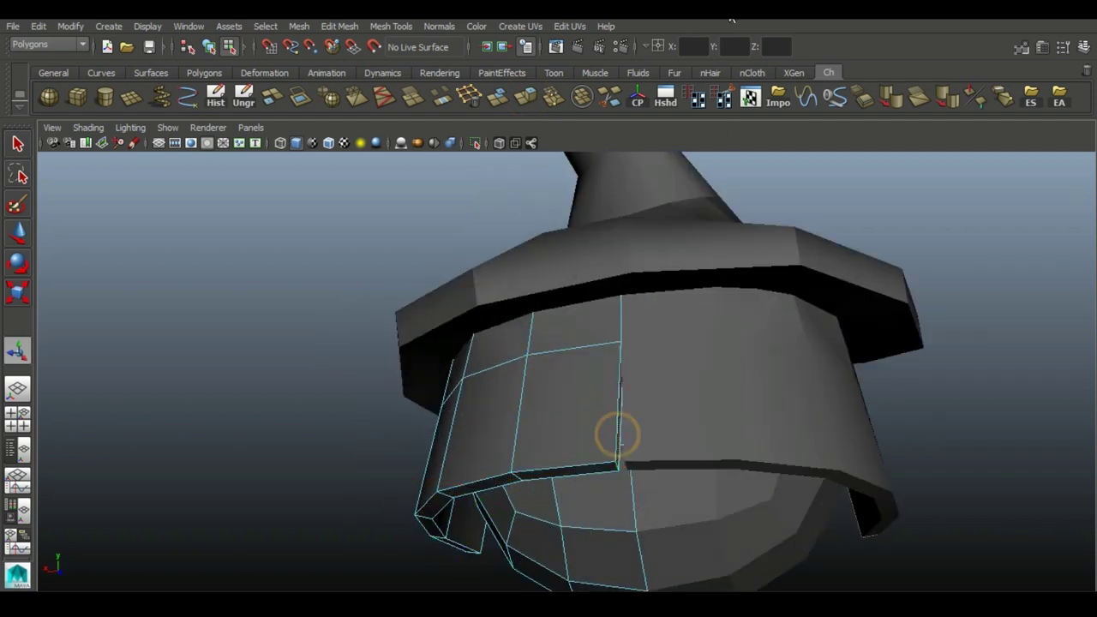
pyautogui.moveTo(203, 434)
pyautogui.keyDown('alt'); pyautogui.mouseDown()
pyautogui.moveTo(473, 362)
pyautogui.moveTo(605, 382)
pyautogui.moveTo(509, 435)
pyautogui.moveTo(639, 369)
pyautogui.moveTo(663, 469)
pyautogui.mouseUp(); pyautogui.keyUp('alt')
pyautogui.moveTo(667, 218)
pyautogui.keyDown('alt'); pyautogui.mouseDown()
pyautogui.moveTo(722, 489)
pyautogui.moveTo(498, 387)
pyautogui.mouseUp(); pyautogui.keyUp('alt')
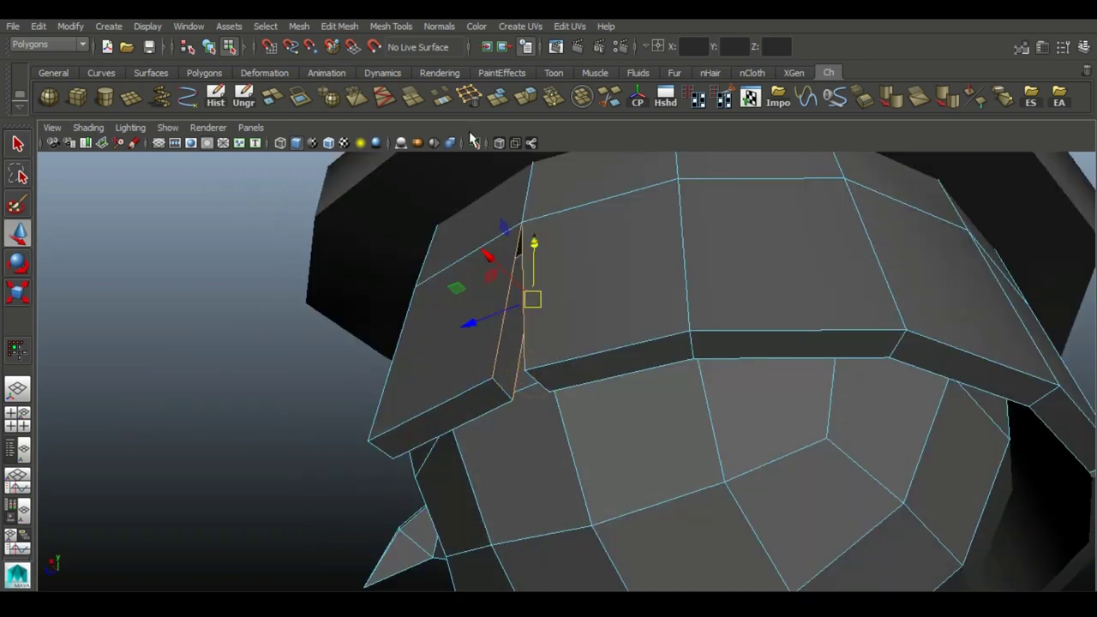
pyautogui.moveTo(523, 438)
pyautogui.keyDown('alt'); pyautogui.mouseDown()
pyautogui.moveTo(900, 380)
pyautogui.moveTo(702, 377)
pyautogui.moveTo(609, 348)
pyautogui.moveTo(619, 347)
pyautogui.moveTo(594, 325)
pyautogui.moveTo(769, 503)
pyautogui.moveTo(372, 137)
pyautogui.mouseUp(); pyautogui.keyUp('alt')
# Create a new cube and bring it into view beside the head
pyautogui.click(769, 504)
pyautogui.click(77, 97)
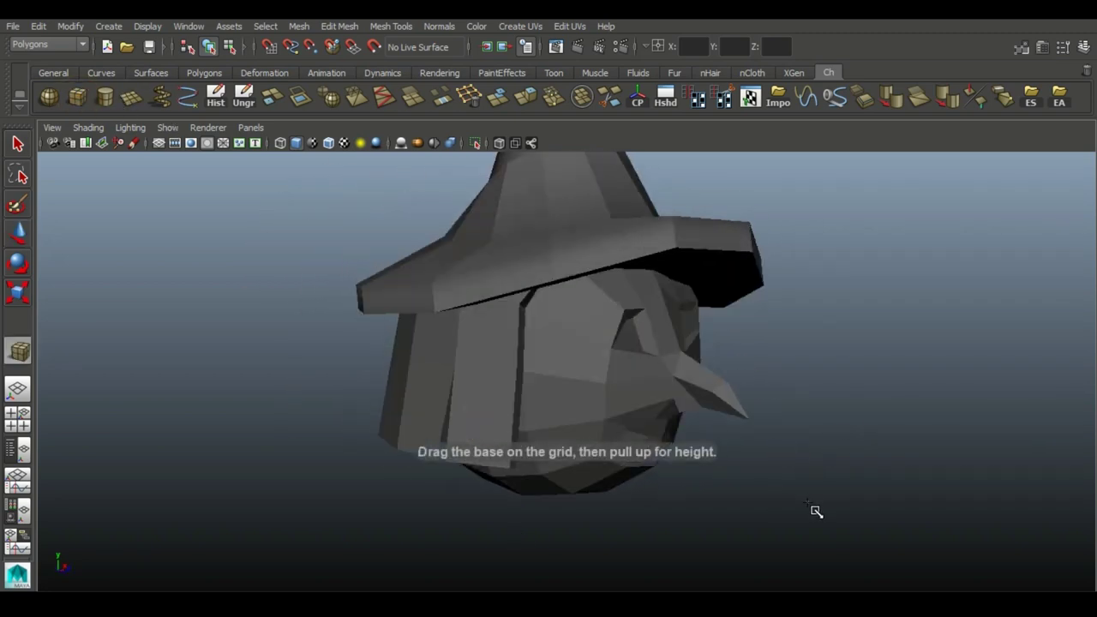
pyautogui.moveTo(815, 509); pyautogui.dragTo(600, 392)
pyautogui.scroll(-3, 588, 411)
pyautogui.scroll(4, 633, 519)
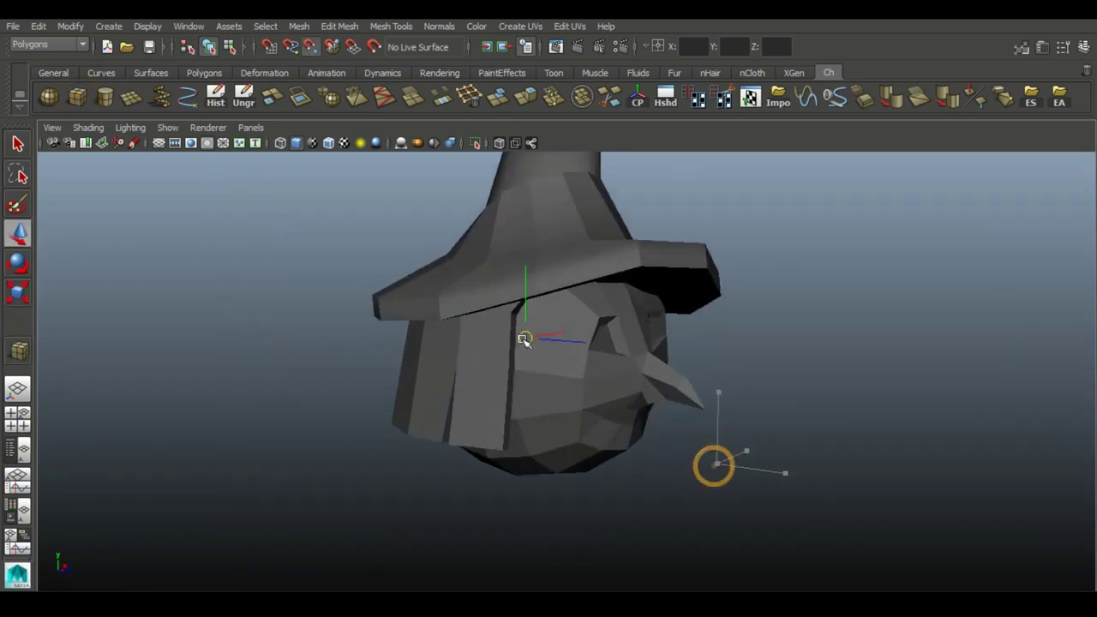
pyautogui.scroll(5, 524, 339)
pyautogui.scroll(3, 609, 454)
pyautogui.scroll(3, 670, 214)
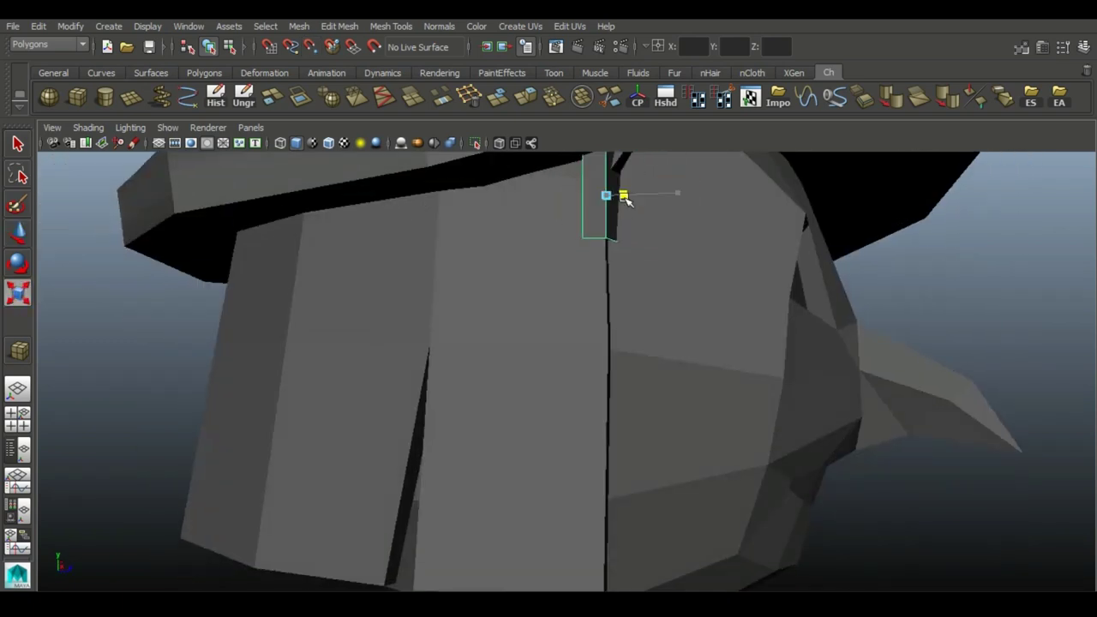
pyautogui.keyDown('alt'); pyautogui.moveTo(624, 199); pyautogui.dragTo(34, 250); pyautogui.keyUp('alt')
# Move the cube under the hat brim onto the forehead
pyautogui.click(19, 268)
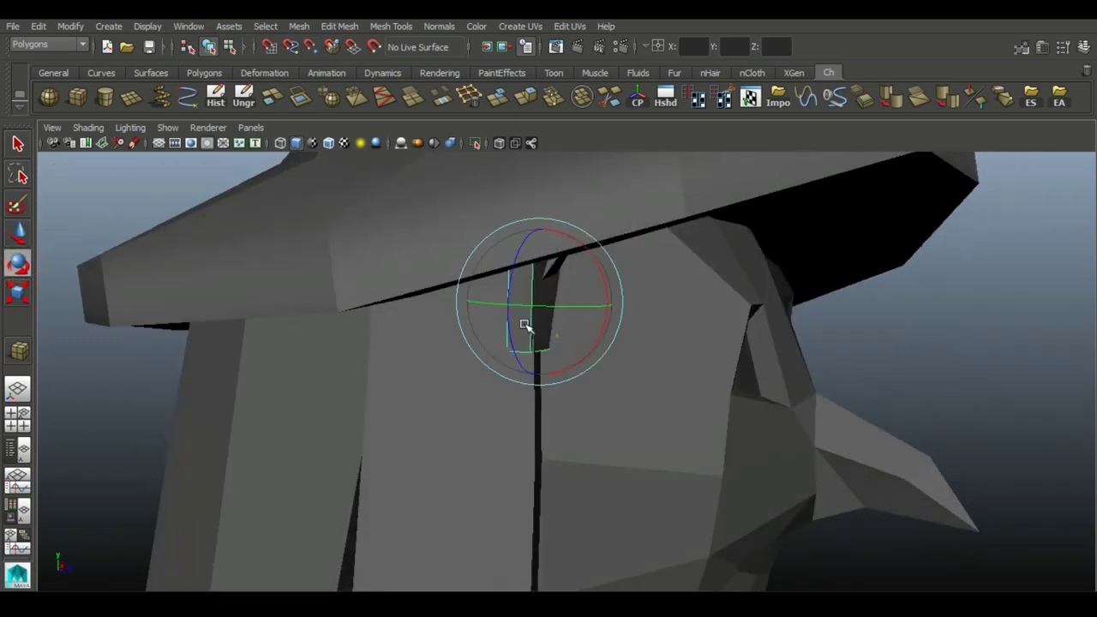
pyautogui.press('w')
pyautogui.keyDown('alt'); pyautogui.moveTo(502, 322); pyautogui.dragTo(661, 267); pyautogui.keyUp('alt')
pyautogui.moveTo(678, 302)
pyautogui.keyDown('alt'); pyautogui.mouseDown()
pyautogui.moveTo(395, 255)
pyautogui.moveTo(404, 240)
pyautogui.mouseUp(); pyautogui.keyUp('alt')
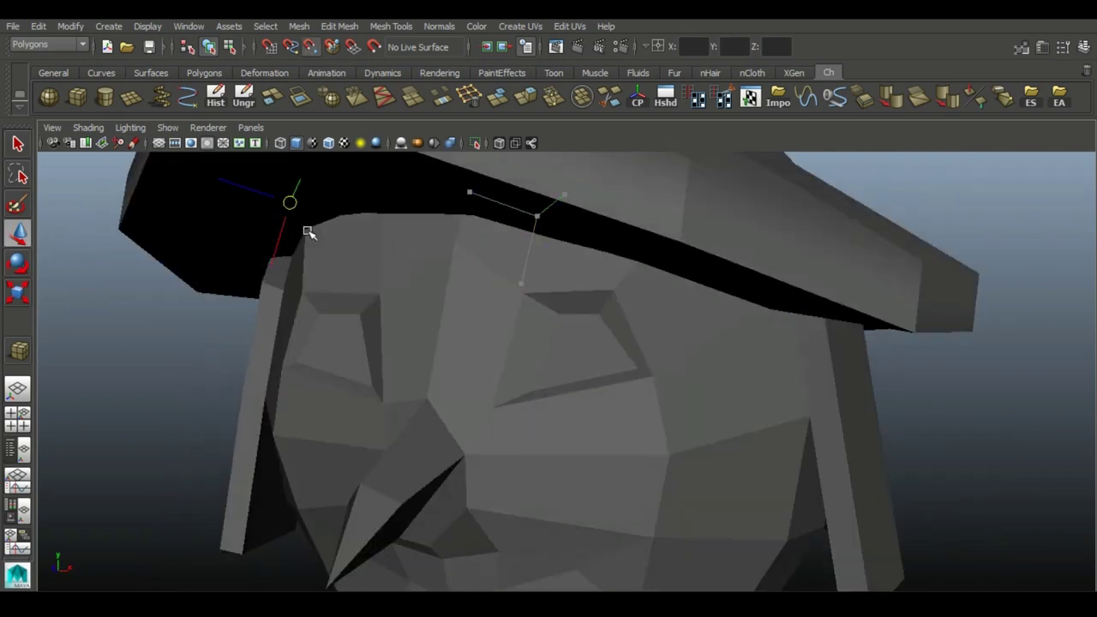
pyautogui.moveTo(296, 262)
pyautogui.keyDown('alt'); pyautogui.mouseDown()
pyautogui.moveTo(399, 265)
pyautogui.moveTo(11, 310)
pyautogui.mouseUp(); pyautogui.keyUp('alt')
pyautogui.keyDown('alt'); pyautogui.moveTo(415, 344); pyautogui.dragTo(422, 337); pyautogui.keyUp('alt')
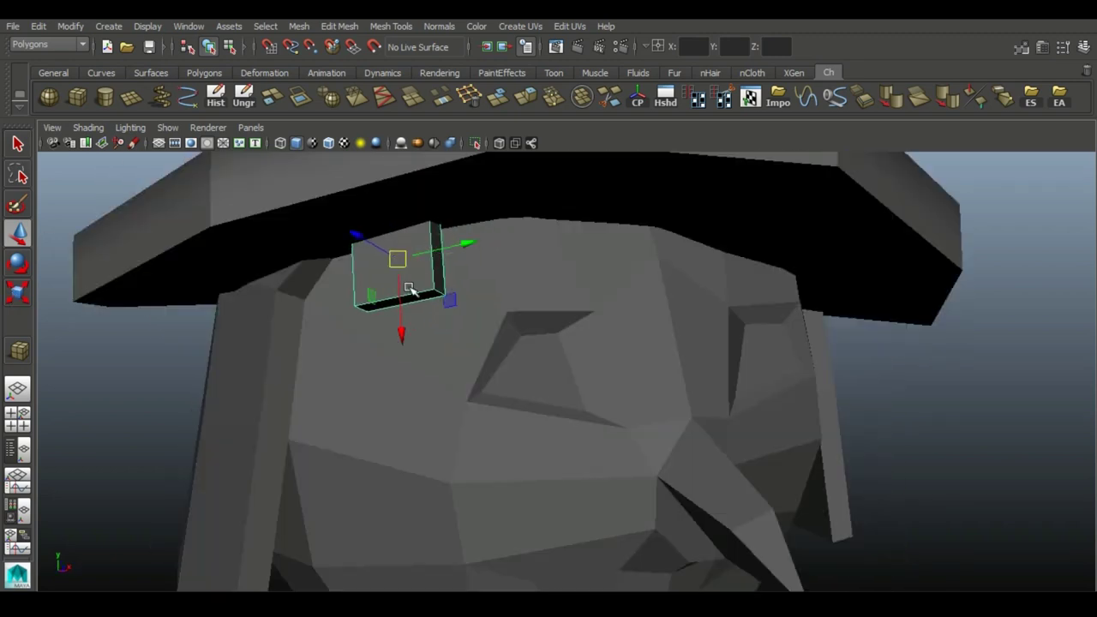
# Turn on X-ray and stretch the piece's corner vertices down across the face
pyautogui.moveTo(382, 499)
pyautogui.keyDown('alt'); pyautogui.mouseDown()
pyautogui.moveTo(436, 387)
pyautogui.moveTo(590, 313)
pyautogui.moveTo(522, 176)
pyautogui.moveTo(609, 283)
pyautogui.moveTo(538, 420)
pyautogui.moveTo(500, 140)
pyautogui.moveTo(488, 291)
pyautogui.moveTo(500, 316)
pyautogui.moveTo(477, 245)
pyautogui.mouseUp(); pyautogui.keyUp('alt')
pyautogui.hotkey('alt', 'a')
pyautogui.hotkey('alt', 'a')
pyautogui.moveTo(478, 245); pyautogui.dragTo(550, 225, button='right')
pyautogui.keyDown('alt'); pyautogui.moveTo(551, 225); pyautogui.dragTo(421, 318); pyautogui.keyUp('alt')
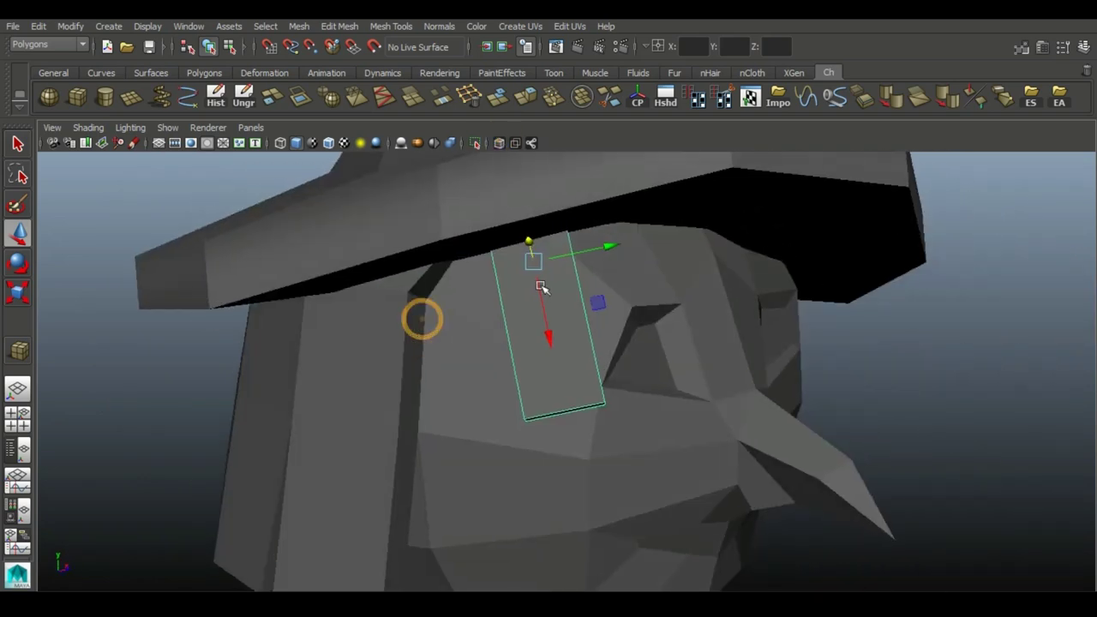
pyautogui.moveTo(533, 325)
pyautogui.keyDown('alt'); pyautogui.mouseDown()
pyautogui.moveTo(470, 283)
pyautogui.moveTo(605, 281)
pyautogui.moveTo(450, 226)
pyautogui.mouseUp(); pyautogui.keyUp('alt')
pyautogui.moveTo(416, 210); pyautogui.dragTo(417, 252, button='right')
pyautogui.click(441, 386)
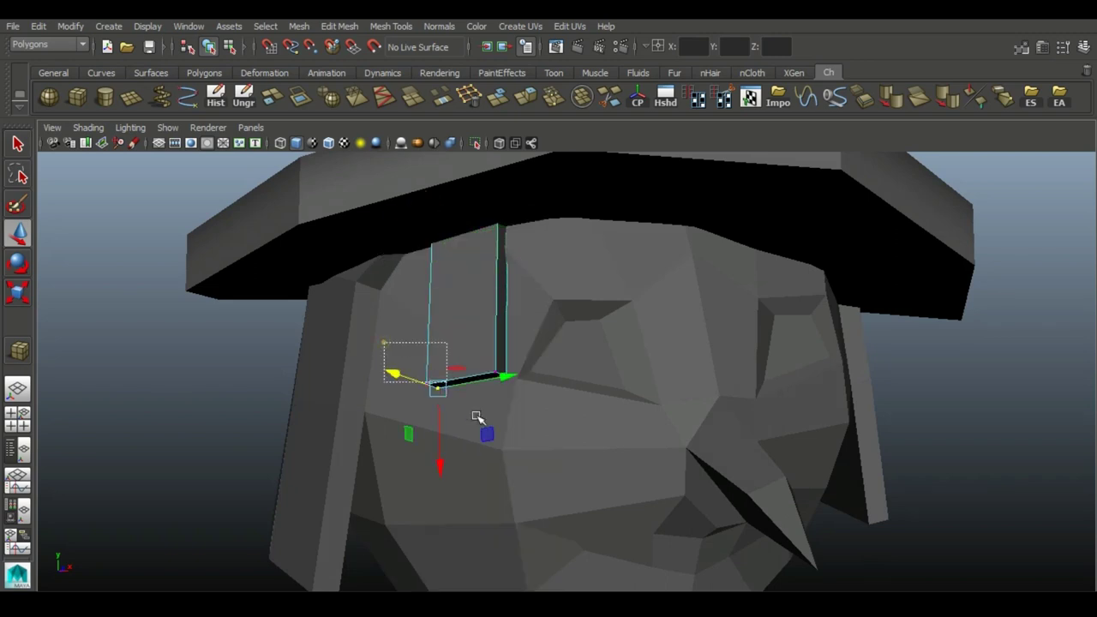
pyautogui.keyDown('alt'); pyautogui.moveTo(480, 417); pyautogui.dragTo(549, 382); pyautogui.keyUp('alt')
pyautogui.moveTo(648, 409)
pyautogui.keyDown('alt'); pyautogui.mouseDown()
pyautogui.moveTo(551, 406)
pyautogui.moveTo(424, 279)
pyautogui.mouseUp(); pyautogui.keyUp('alt')
pyautogui.press('w')
pyautogui.moveTo(347, 368)
pyautogui.keyDown('alt'); pyautogui.mouseDown()
pyautogui.moveTo(573, 446)
pyautogui.moveTo(475, 339)
pyautogui.moveTo(310, 384)
pyautogui.moveTo(314, 399)
pyautogui.moveTo(514, 386)
pyautogui.mouseUp(); pyautogui.keyUp('alt')
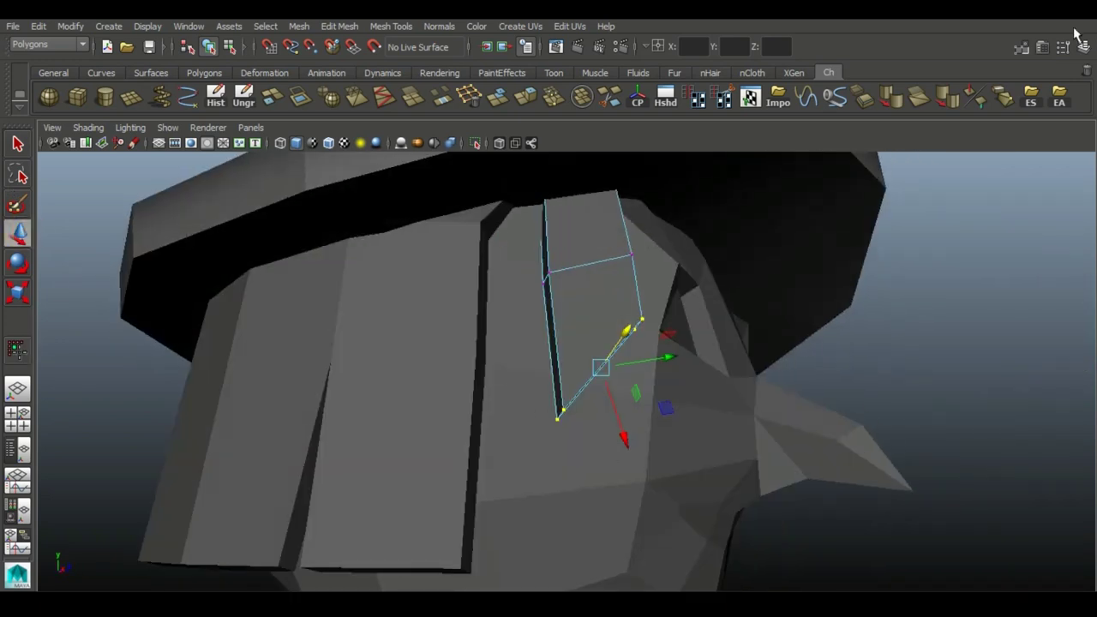
# Adjust Move settings, close Tool Settings, and draw the base of a new prism below the head
pyautogui.click(1042, 47)
pyautogui.click(1064, 47)
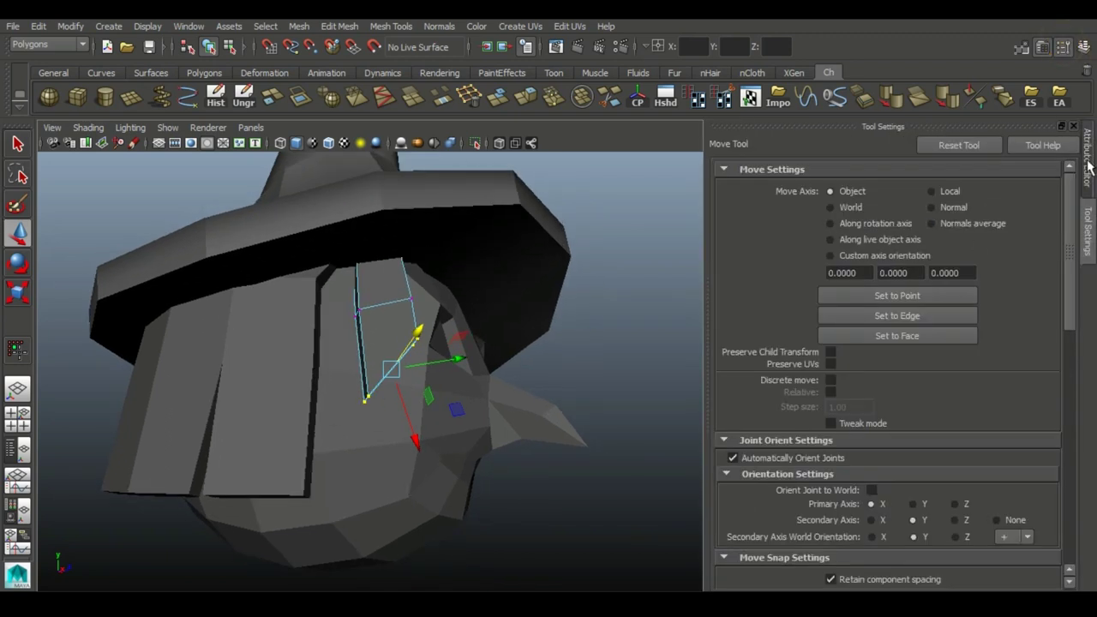
pyautogui.keyDown('alt'); pyautogui.moveTo(419, 304); pyautogui.dragTo(419, 296); pyautogui.keyUp('alt')
pyautogui.moveTo(406, 348)
pyautogui.keyDown('alt'); pyautogui.mouseDown()
pyautogui.moveTo(455, 472)
pyautogui.moveTo(404, 512)
pyautogui.moveTo(282, 289)
pyautogui.moveTo(592, 521)
pyautogui.moveTo(587, 440)
pyautogui.moveTo(400, 443)
pyautogui.moveTo(488, 448)
pyautogui.moveTo(511, 322)
pyautogui.moveTo(561, 352)
pyautogui.moveTo(443, 314)
pyautogui.moveTo(465, 353)
pyautogui.moveTo(514, 369)
pyautogui.mouseUp(); pyautogui.keyUp('alt')
pyautogui.rightClick(282, 288)
pyautogui.click(1041, 47)
pyautogui.moveTo(651, 385)
pyautogui.keyDown('alt'); pyautogui.mouseDown()
pyautogui.moveTo(757, 399)
pyautogui.moveTo(714, 367)
pyautogui.moveTo(372, 417)
pyautogui.moveTo(729, 367)
pyautogui.moveTo(614, 349)
pyautogui.moveTo(590, 396)
pyautogui.moveTo(520, 420)
pyautogui.moveTo(276, 409)
pyautogui.moveTo(79, 144)
pyautogui.mouseUp(); pyautogui.keyUp('alt')
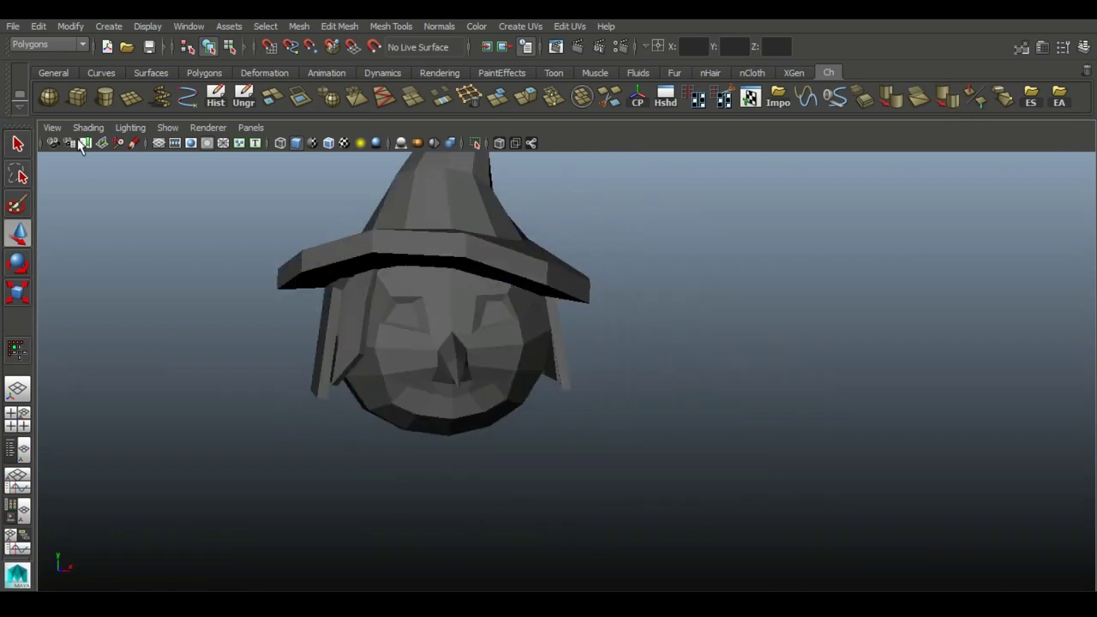
pyautogui.moveTo(591, 452)
pyautogui.mouseDown()
pyautogui.moveTo(562, 497)
pyautogui.moveTo(683, 49)
pyautogui.mouseUp()
# Pull up the prism's height and scale its top to flare the cape
pyautogui.moveTo(502, 330)
pyautogui.keyDown('alt'); pyautogui.mouseDown()
pyautogui.moveTo(502, 282)
pyautogui.moveTo(509, 444)
pyautogui.mouseUp(); pyautogui.keyUp('alt')
pyautogui.scroll(3, 510, 444)
pyautogui.scroll(3, 482, 313)
pyautogui.moveTo(493, 274); pyautogui.dragTo(443, 251, button='right')
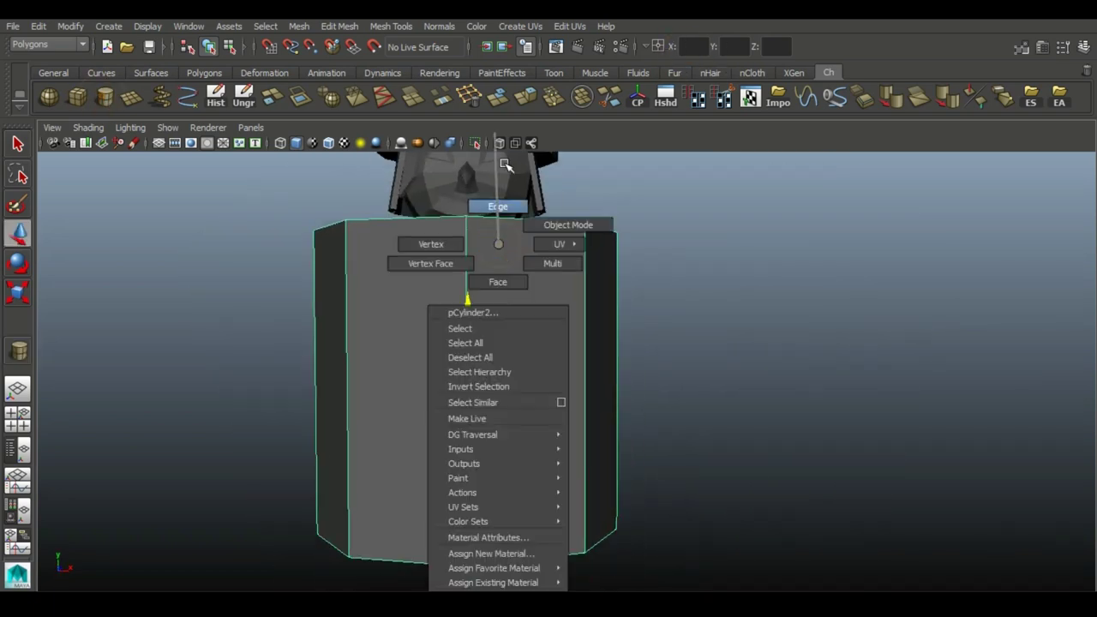
pyautogui.moveTo(443, 252)
pyautogui.keyDown('alt'); pyautogui.mouseDown()
pyautogui.moveTo(340, 228)
pyautogui.moveTo(409, 298)
pyautogui.moveTo(536, 533)
pyautogui.moveTo(12, 321)
pyautogui.moveTo(443, 338)
pyautogui.moveTo(454, 290)
pyautogui.moveTo(575, 363)
pyautogui.moveTo(380, 374)
pyautogui.mouseUp(); pyautogui.keyUp('alt')
pyautogui.press('w')
pyautogui.press('r')
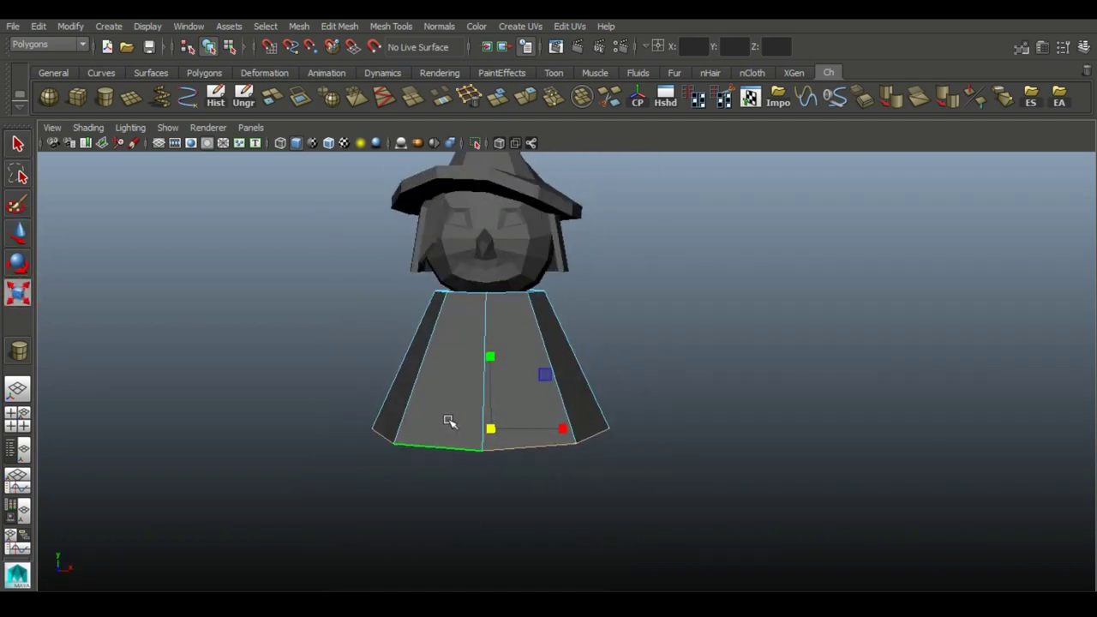
# Insert an edge loop around the body, narrow the bottom loop into a skirt, and isolate it
pyautogui.click(610, 96)
pyautogui.moveTo(581, 379)
pyautogui.keyDown('alt'); pyautogui.mouseDown()
pyautogui.moveTo(766, 360)
pyautogui.moveTo(653, 375)
pyautogui.moveTo(566, 440)
pyautogui.moveTo(588, 417)
pyautogui.moveTo(580, 455)
pyautogui.moveTo(590, 465)
pyautogui.moveTo(611, 368)
pyautogui.mouseUp(); pyautogui.keyUp('alt')
pyautogui.click(561, 406)
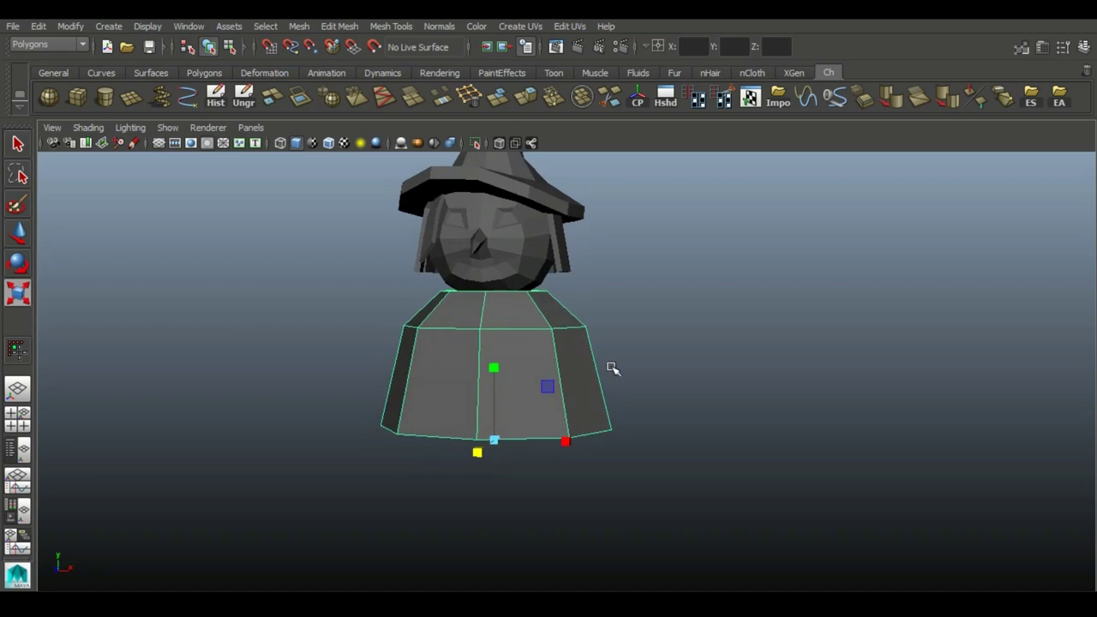
pyautogui.moveTo(688, 360)
pyautogui.keyDown('alt'); pyautogui.mouseDown()
pyautogui.moveTo(886, 369)
pyautogui.moveTo(651, 358)
pyautogui.moveTo(668, 309)
pyautogui.mouseUp(); pyautogui.keyUp('alt')
pyautogui.press('w')
pyautogui.keyDown('alt'); pyautogui.moveTo(678, 423); pyautogui.dragTo(651, 411); pyautogui.keyUp('alt')
pyautogui.scroll(2, 645, 444)
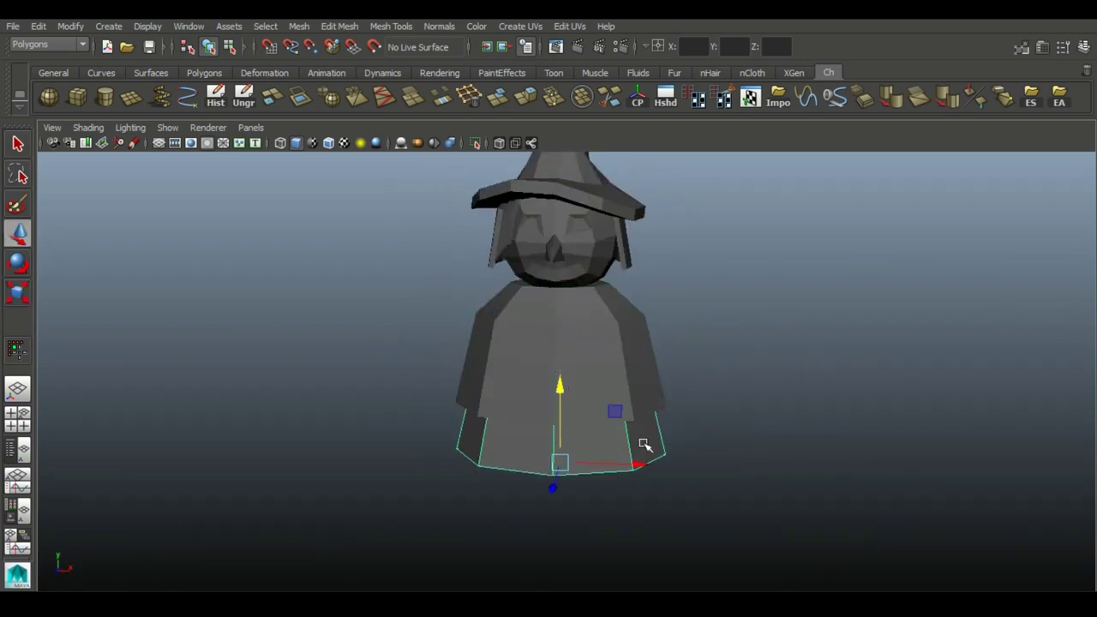
pyautogui.press('r')
pyautogui.moveTo(632, 468)
pyautogui.mouseDown()
pyautogui.moveTo(608, 477)
pyautogui.moveTo(697, 296)
pyautogui.moveTo(548, 153)
pyautogui.mouseUp()
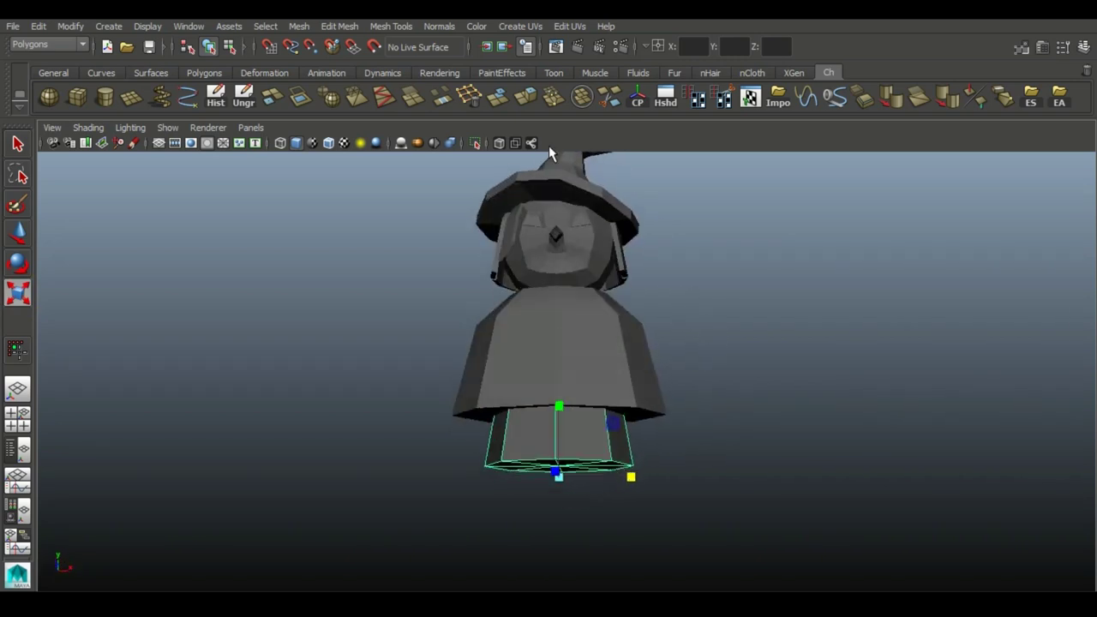
pyautogui.hotkey('ctrl', '1')
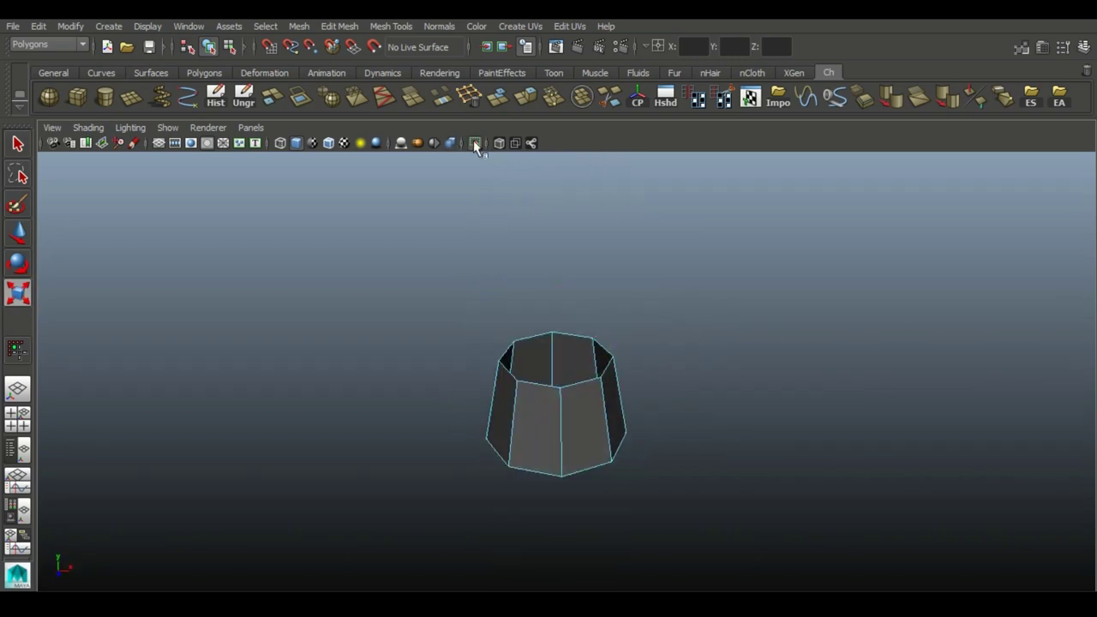
# Show the whole witch again, return the skirt to object mode, and check it from the side
pyautogui.click(476, 143)
pyautogui.rightClick(582, 252)
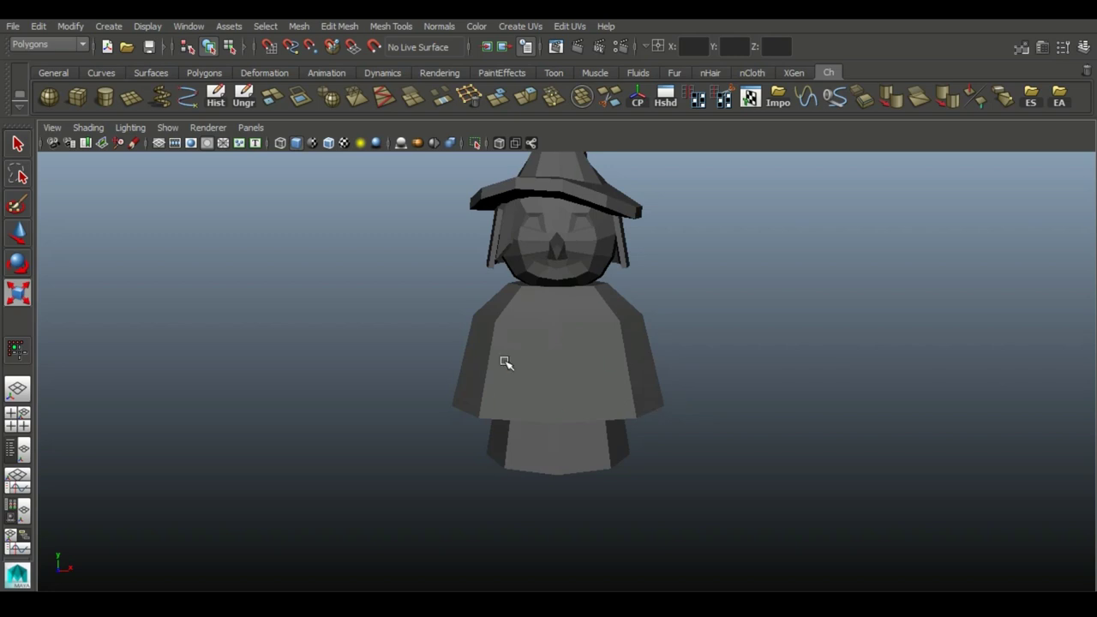
pyautogui.click(753, 466)
pyautogui.moveTo(753, 466)
pyautogui.keyDown('alt'); pyautogui.mouseDown()
pyautogui.moveTo(681, 448)
pyautogui.moveTo(1068, 450)
pyautogui.moveTo(773, 450)
pyautogui.moveTo(748, 500)
pyautogui.moveTo(798, 382)
pyautogui.moveTo(820, 397)
pyautogui.moveTo(656, 294)
pyautogui.moveTo(689, 403)
pyautogui.moveTo(808, 374)
pyautogui.moveTo(789, 410)
pyautogui.moveTo(617, 387)
pyautogui.moveTo(638, 394)
pyautogui.mouseUp(); pyautogui.keyUp('alt')
pyautogui.hotkey('ctrl', 'z')
pyautogui.click(617, 387)
pyautogui.keyDown('alt'); pyautogui.moveTo(560, 376); pyautogui.dragTo(814, 344); pyautogui.keyUp('alt')
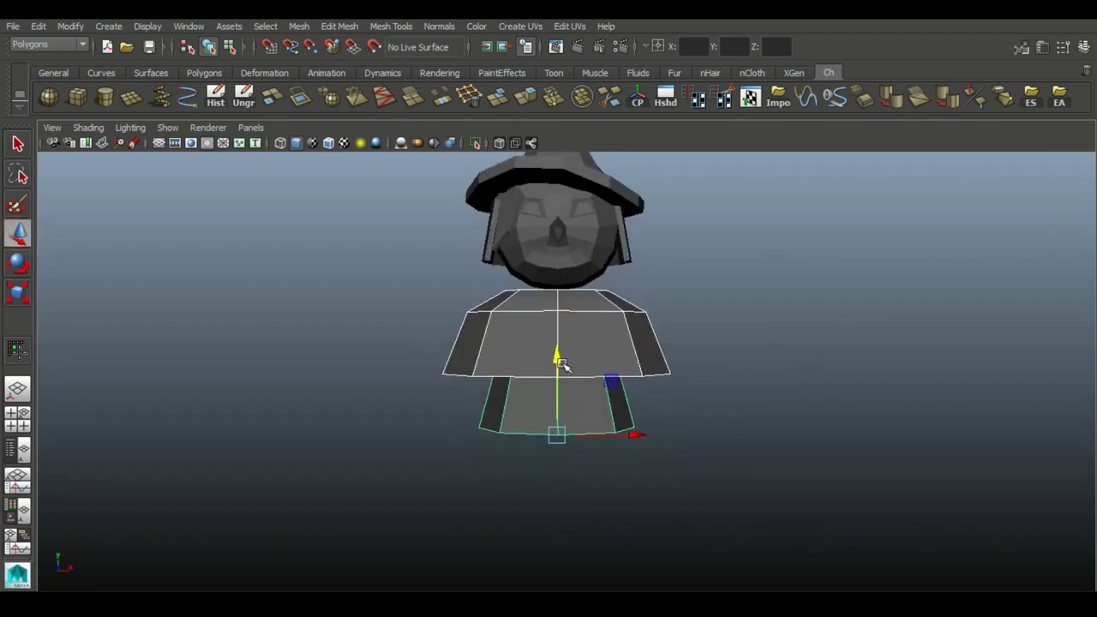
pyautogui.keyDown('alt'); pyautogui.moveTo(595, 413); pyautogui.dragTo(937, 431); pyautogui.keyUp('alt')
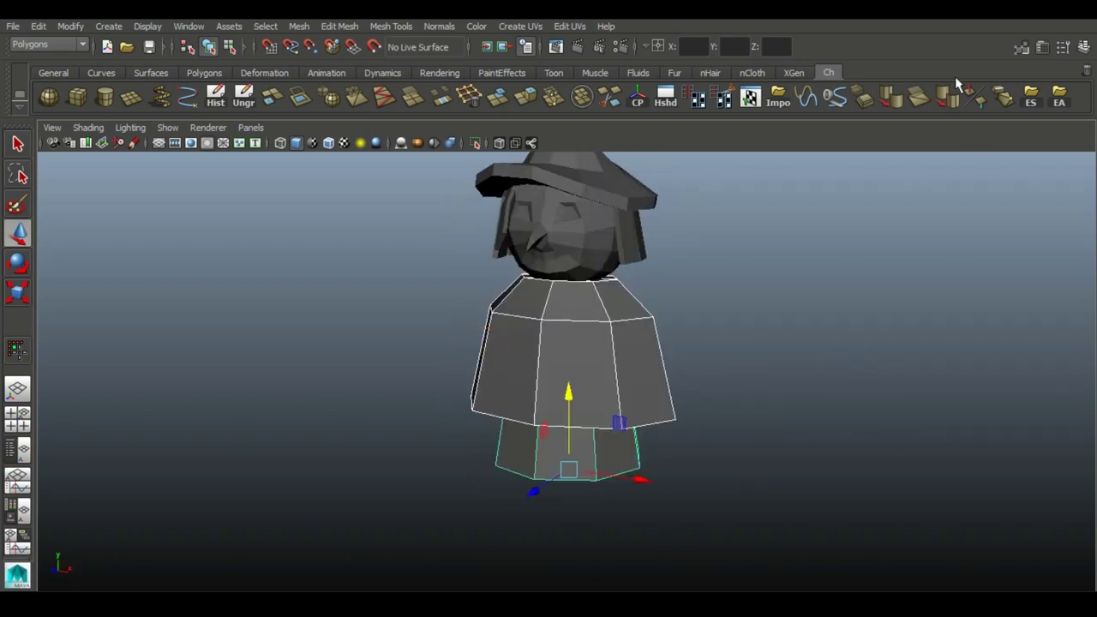
pyautogui.click(703, 429)
pyautogui.moveTo(703, 429)
pyautogui.keyDown('alt'); pyautogui.mouseDown()
pyautogui.moveTo(564, 438)
pyautogui.moveTo(416, 400)
pyautogui.moveTo(763, 421)
pyautogui.mouseUp(); pyautogui.keyUp('alt')
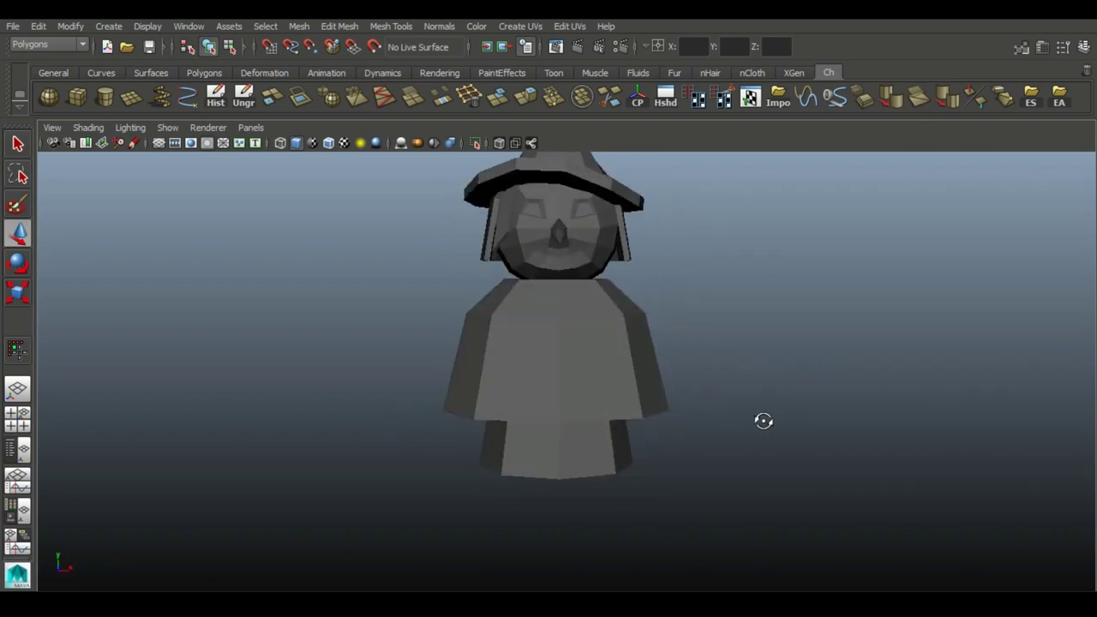
# Create a new polygon cube beside the witch and flatten it into a thin slab
pyautogui.click(77, 97)
pyautogui.moveTo(528, 499)
pyautogui.keyDown('alt'); pyautogui.mouseDown()
pyautogui.moveTo(575, 543)
pyautogui.moveTo(626, 506)
pyautogui.moveTo(594, 326)
pyautogui.mouseUp(); pyautogui.keyUp('alt')
pyautogui.click(570, 531)
pyautogui.moveTo(465, 337)
pyautogui.keyDown('alt'); pyautogui.mouseDown()
pyautogui.moveTo(365, 281)
pyautogui.moveTo(514, 214)
pyautogui.mouseUp(); pyautogui.keyUp('alt')
pyautogui.moveTo(622, 395)
pyautogui.keyDown('alt'); pyautogui.mouseDown()
pyautogui.moveTo(539, 455)
pyautogui.moveTo(592, 380)
pyautogui.moveTo(592, 416)
pyautogui.moveTo(690, 457)
pyautogui.moveTo(779, 421)
pyautogui.moveTo(563, 314)
pyautogui.moveTo(615, 104)
pyautogui.mouseUp(); pyautogui.keyUp('alt')
pyautogui.press('r')
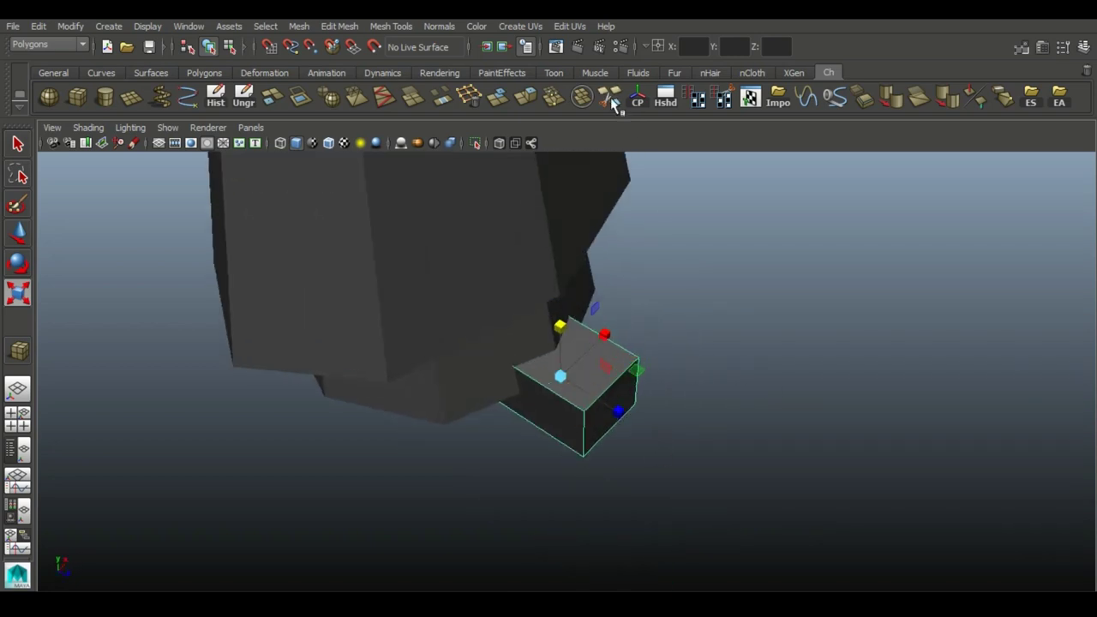
# Pull a cube vertex out to the left to start stretching the slab into a shoe
pyautogui.click(18, 233)
pyautogui.keyDown('alt'); pyautogui.moveTo(342, 325); pyautogui.dragTo(585, 344); pyautogui.keyUp('alt')
pyautogui.moveTo(557, 450)
pyautogui.keyDown('alt'); pyautogui.mouseDown()
pyautogui.moveTo(491, 183)
pyautogui.moveTo(866, 458)
pyautogui.moveTo(692, 66)
pyautogui.moveTo(589, 370)
pyautogui.moveTo(708, 296)
pyautogui.moveTo(590, 383)
pyautogui.moveTo(660, 338)
pyautogui.moveTo(386, 300)
pyautogui.mouseUp(); pyautogui.keyUp('alt')
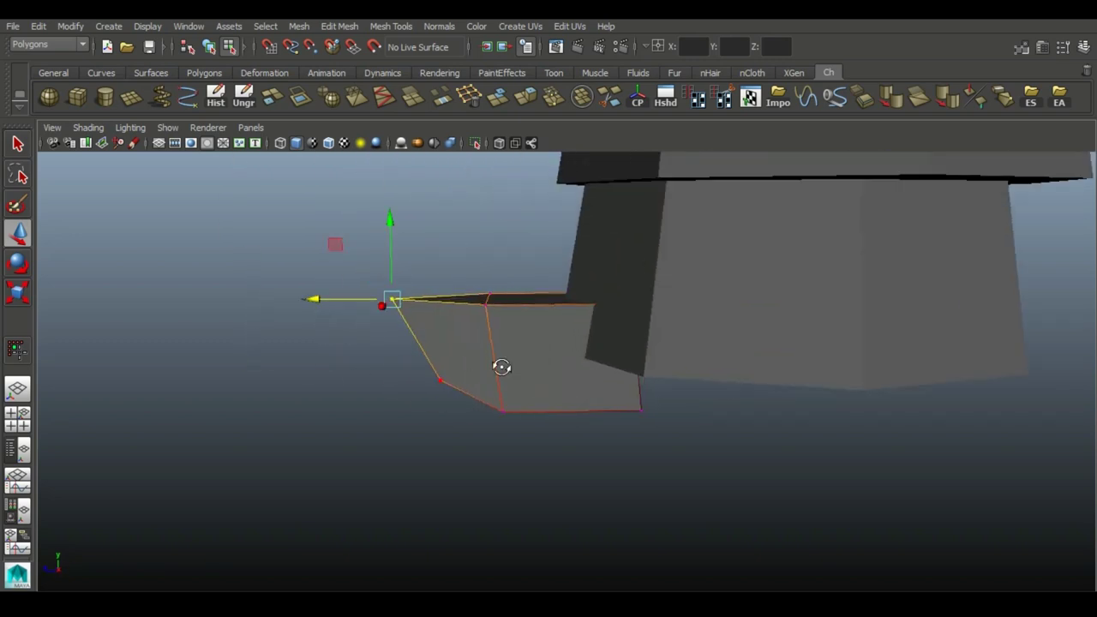
pyautogui.keyDown('alt'); pyautogui.moveTo(502, 367); pyautogui.dragTo(570, 248); pyautogui.keyUp('alt')
pyautogui.moveTo(570, 248); pyautogui.dragTo(565, 167, button='right')
pyautogui.click(20, 296)
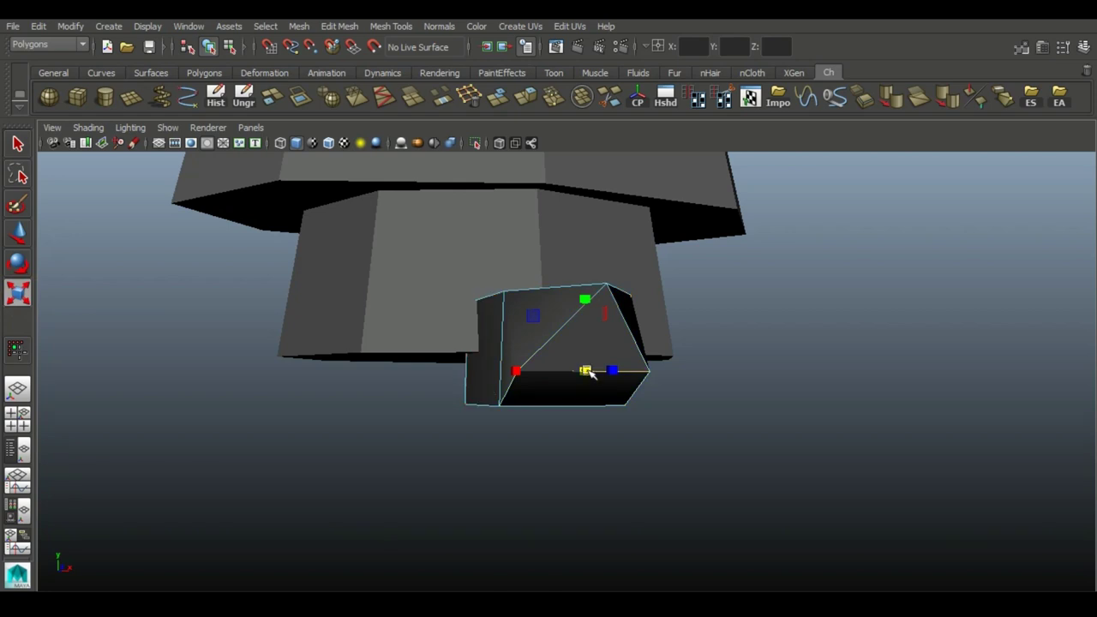
pyautogui.moveTo(533, 319)
pyautogui.keyDown('alt'); pyautogui.mouseDown()
pyautogui.moveTo(575, 380)
pyautogui.moveTo(484, 391)
pyautogui.mouseUp(); pyautogui.keyUp('alt')
pyautogui.moveTo(540, 340); pyautogui.dragTo(599, 230, button='right')
pyautogui.moveTo(472, 147)
pyautogui.keyDown('alt'); pyautogui.mouseDown()
pyautogui.moveTo(648, 248)
pyautogui.moveTo(581, 334)
pyautogui.mouseUp(); pyautogui.keyUp('alt')
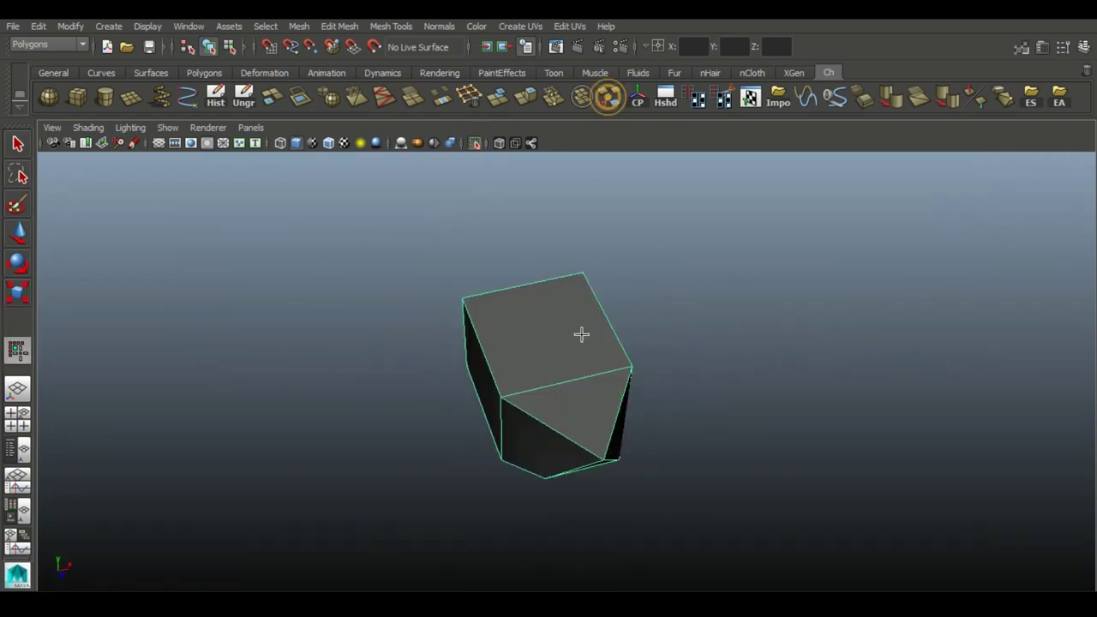
pyautogui.moveTo(566, 371)
pyautogui.keyDown('alt'); pyautogui.mouseDown()
pyautogui.moveTo(697, 472)
pyautogui.moveTo(690, 379)
pyautogui.mouseUp(); pyautogui.keyUp('alt')
# Scale the shoe's vertices and rotate its upper faces into a pointed top
pyautogui.press('w')
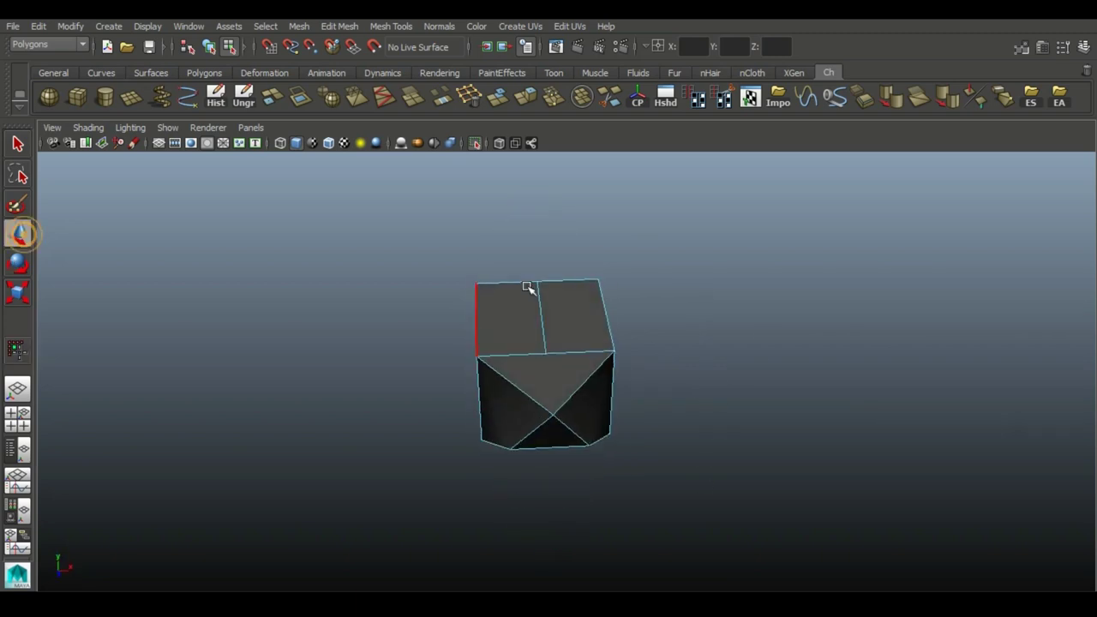
pyautogui.moveTo(553, 420)
pyautogui.keyDown('alt'); pyautogui.mouseDown()
pyautogui.moveTo(600, 385)
pyautogui.moveTo(590, 347)
pyautogui.mouseUp(); pyautogui.keyUp('alt')
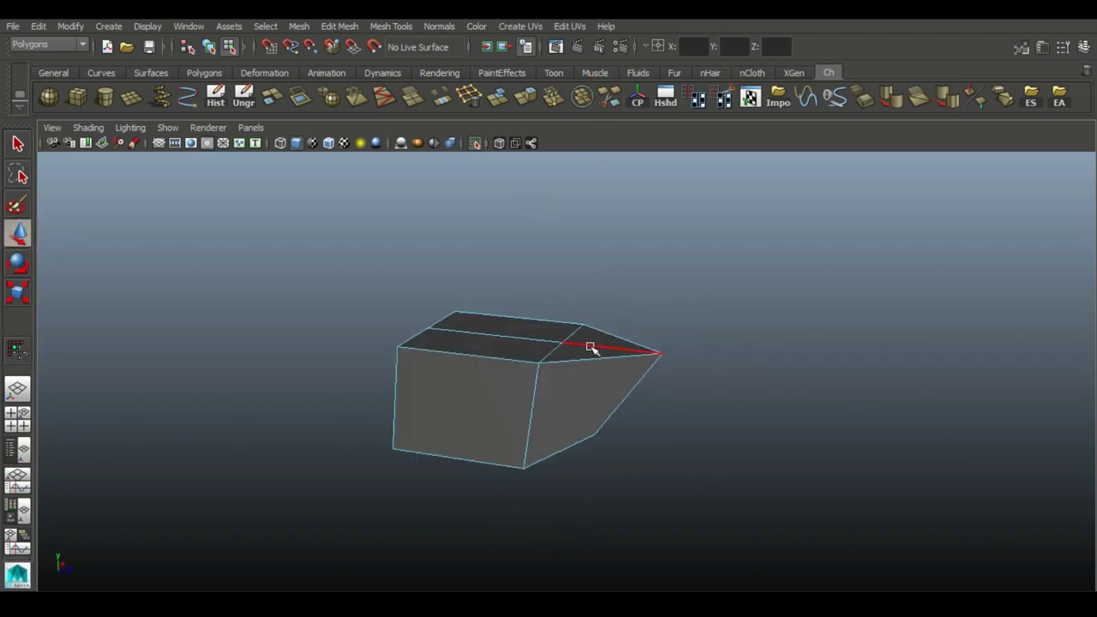
pyautogui.moveTo(488, 229)
pyautogui.keyDown('alt'); pyautogui.mouseDown()
pyautogui.moveTo(874, 403)
pyautogui.moveTo(566, 249)
pyautogui.mouseUp(); pyautogui.keyUp('alt')
pyautogui.moveTo(565, 249); pyautogui.dragTo(499, 247, button='right')
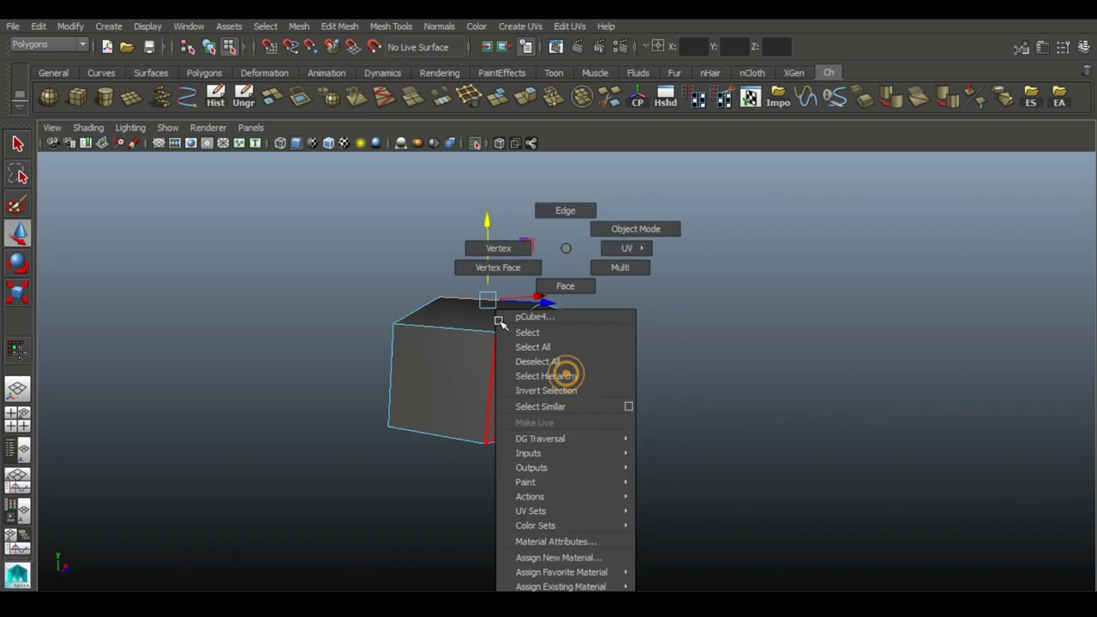
pyautogui.click(29, 299)
pyautogui.keyDown('alt'); pyautogui.moveTo(385, 325); pyautogui.dragTo(509, 297); pyautogui.keyUp('alt')
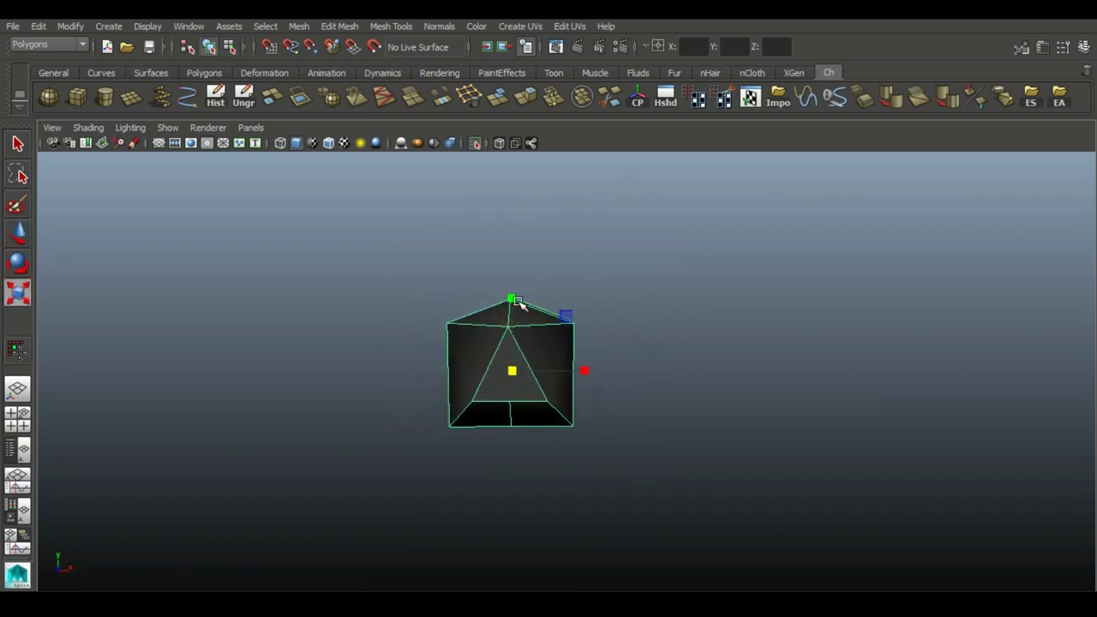
pyautogui.keyDown('alt'); pyautogui.moveTo(630, 392); pyautogui.dragTo(515, 316); pyautogui.keyUp('alt')
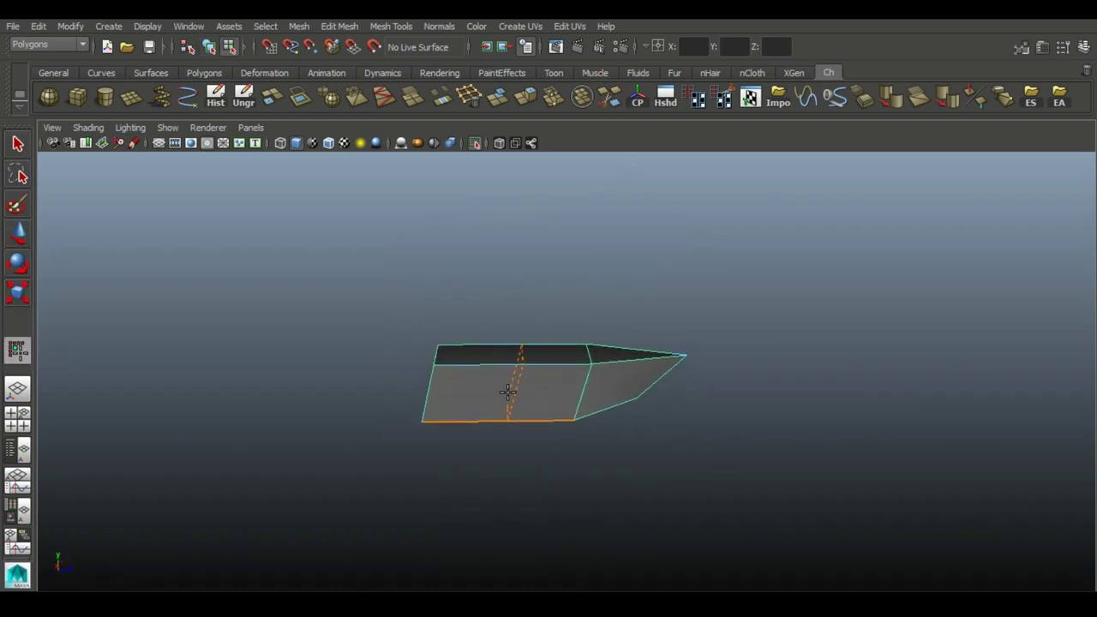
pyautogui.press('w')
pyautogui.keyDown('alt'); pyautogui.moveTo(507, 391); pyautogui.dragTo(558, 346); pyautogui.keyUp('alt')
pyautogui.keyDown('alt'); pyautogui.moveTo(455, 292); pyautogui.dragTo(490, 359); pyautogui.keyUp('alt')
pyautogui.moveTo(569, 340); pyautogui.dragTo(584, 365)
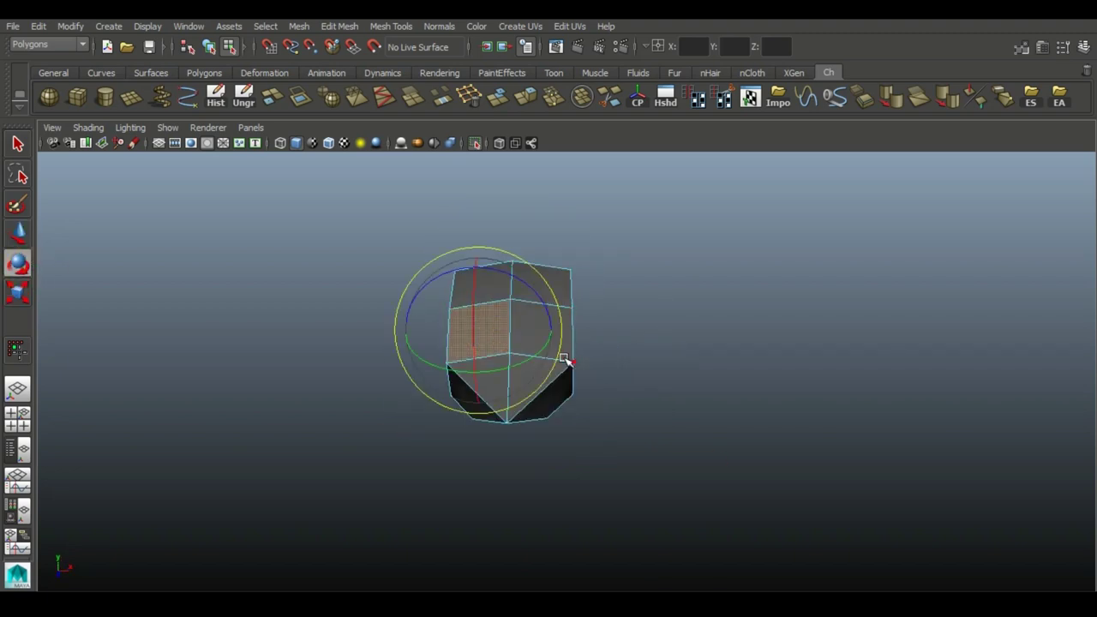
pyautogui.moveTo(392, 392)
pyautogui.keyDown('alt'); pyautogui.mouseDown()
pyautogui.moveTo(455, 320)
pyautogui.moveTo(486, 329)
pyautogui.moveTo(505, 369)
pyautogui.moveTo(568, 372)
pyautogui.moveTo(449, 280)
pyautogui.mouseUp(); pyautogui.keyUp('alt')
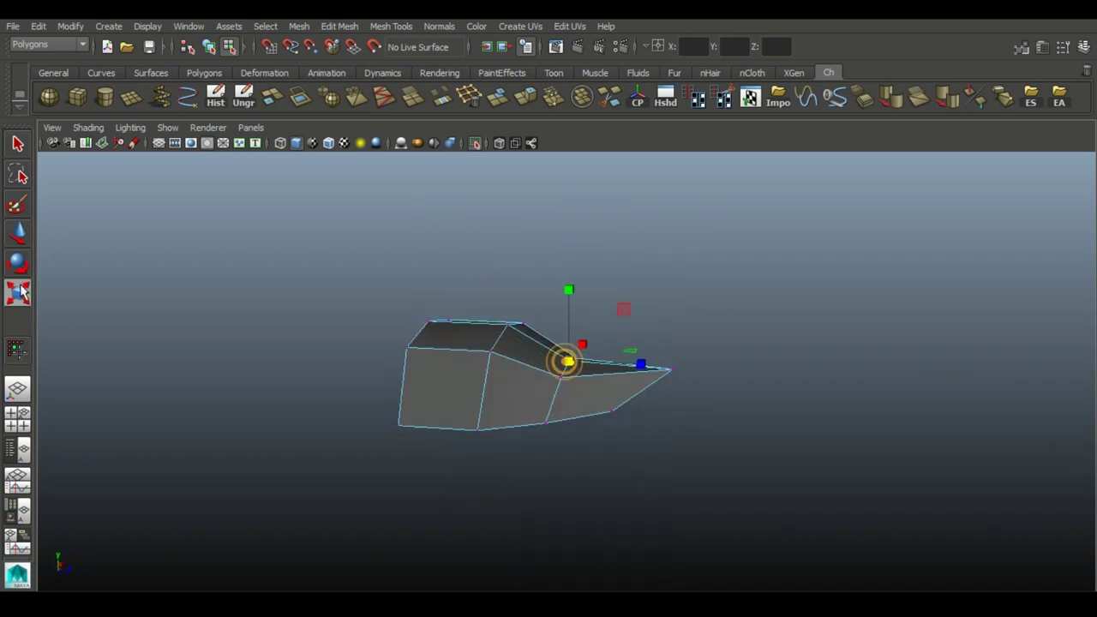
# Select an edge loop on the shoe and move it to reshape the foot
pyautogui.scroll(3, 506, 362)
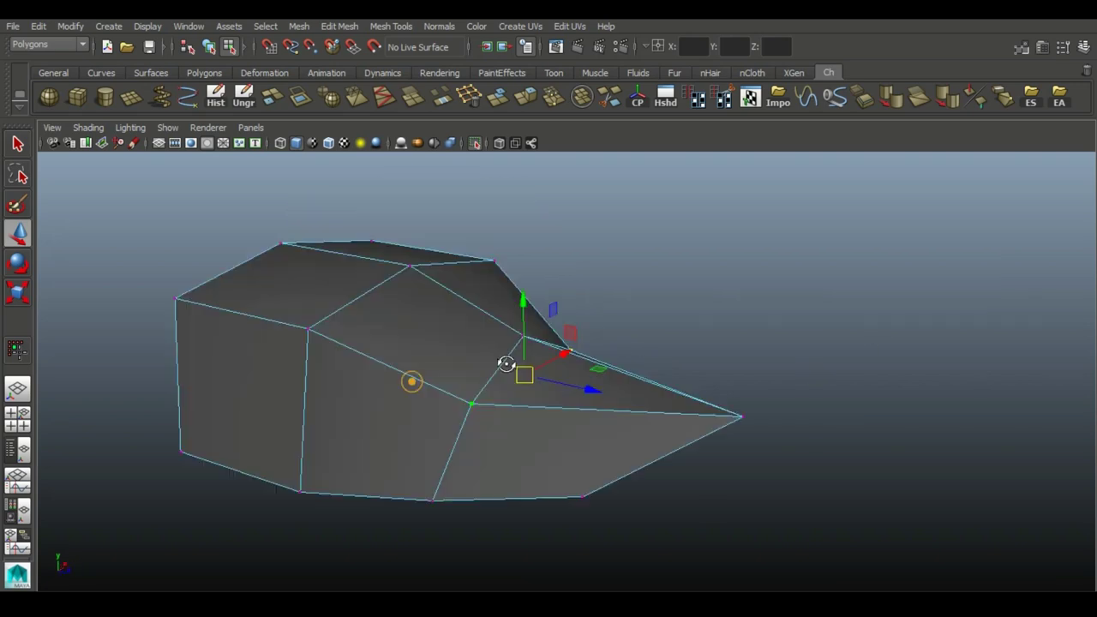
pyautogui.scroll(3, 570, 275)
pyautogui.keyDown('alt'); pyautogui.moveTo(552, 286); pyautogui.dragTo(683, 301); pyautogui.keyUp('alt')
pyautogui.moveTo(520, 390)
pyautogui.keyDown('alt'); pyautogui.mouseDown()
pyautogui.moveTo(648, 429)
pyautogui.moveTo(514, 380)
pyautogui.mouseUp(); pyautogui.keyUp('alt')
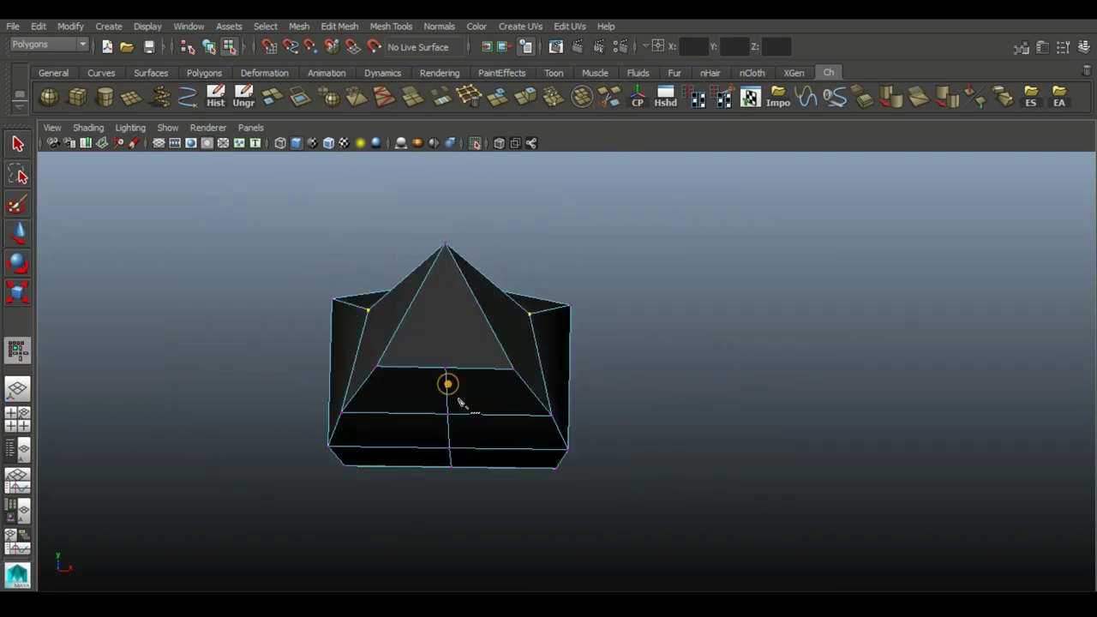
pyautogui.keyDown('alt'); pyautogui.moveTo(458, 401); pyautogui.dragTo(428, 248); pyautogui.keyUp('alt')
pyautogui.press('w')
pyautogui.moveTo(428, 248); pyautogui.dragTo(400, 163, button='right')
pyautogui.doubleClick(455, 350)
pyautogui.moveTo(455, 368)
pyautogui.keyDown('alt'); pyautogui.mouseDown()
pyautogui.moveTo(510, 451)
pyautogui.moveTo(517, 343)
pyautogui.moveTo(433, 447)
pyautogui.mouseUp(); pyautogui.keyUp('alt')
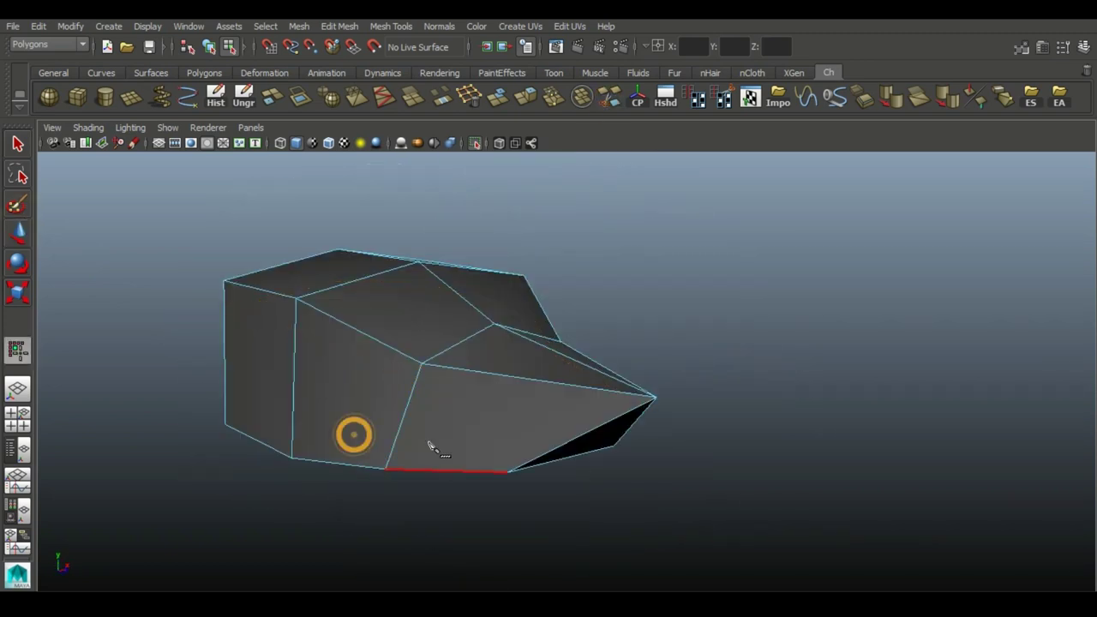
pyautogui.moveTo(594, 420)
pyautogui.keyDown('alt'); pyautogui.mouseDown()
pyautogui.moveTo(588, 428)
pyautogui.moveTo(479, 359)
pyautogui.mouseUp(); pyautogui.keyUp('alt')
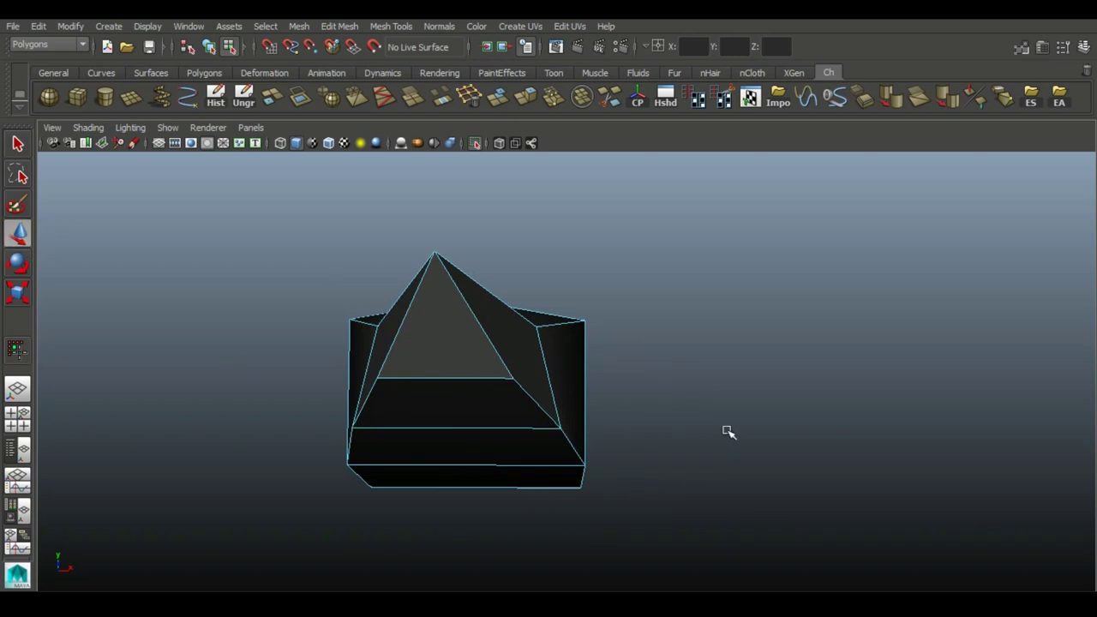
# Add a new edge loop across the shoe and return it to object mode
pyautogui.click(613, 97)
pyautogui.keyDown('alt'); pyautogui.moveTo(514, 214); pyautogui.dragTo(443, 345); pyautogui.keyUp('alt')
pyautogui.keyDown('alt'); pyautogui.moveTo(676, 392); pyautogui.dragTo(449, 428); pyautogui.keyUp('alt')
pyautogui.press('w')
pyautogui.keyDown('alt'); pyautogui.moveTo(380, 395); pyautogui.dragTo(460, 417); pyautogui.keyUp('alt')
pyautogui.moveTo(372, 247); pyautogui.dragTo(522, 196, button='right')
pyautogui.keyDown('alt'); pyautogui.moveTo(429, 400); pyautogui.dragTo(652, 394); pyautogui.keyUp('alt')
pyautogui.moveTo(772, 385)
pyautogui.keyDown('alt'); pyautogui.mouseDown()
pyautogui.moveTo(815, 460)
pyautogui.moveTo(600, 429)
pyautogui.moveTo(646, 471)
pyautogui.moveTo(494, 354)
pyautogui.moveTo(257, 384)
pyautogui.moveTo(497, 406)
pyautogui.moveTo(356, 354)
pyautogui.moveTo(282, 485)
pyautogui.moveTo(519, 385)
pyautogui.moveTo(563, 288)
pyautogui.moveTo(774, 296)
pyautogui.moveTo(443, 377)
pyautogui.moveTo(632, 248)
pyautogui.moveTo(454, 332)
pyautogui.mouseUp(); pyautogui.keyUp('alt')
pyautogui.press('w')
# Scale and rotate the shoe under the skirt, show its transform values, and select the other foot, pCube4
pyautogui.click(454, 331)
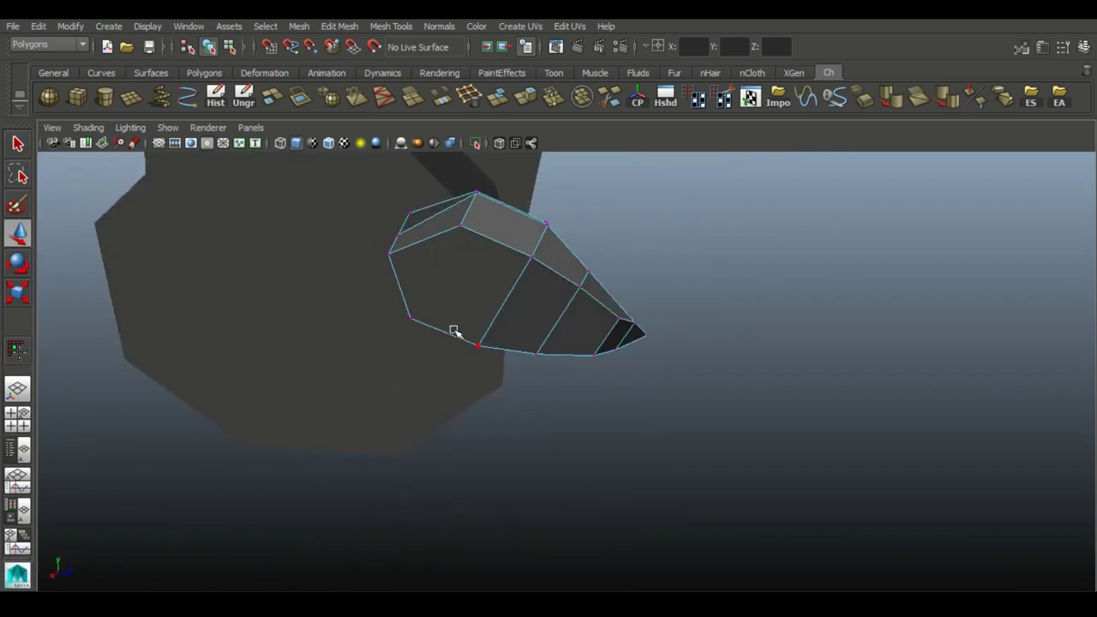
pyautogui.moveTo(524, 248); pyautogui.dragTo(638, 162, button='right')
pyautogui.moveTo(441, 321)
pyautogui.keyDown('alt'); pyautogui.mouseDown()
pyautogui.moveTo(600, 333)
pyautogui.moveTo(609, 386)
pyautogui.moveTo(634, 383)
pyautogui.mouseUp(); pyautogui.keyUp('alt')
pyautogui.press('r')
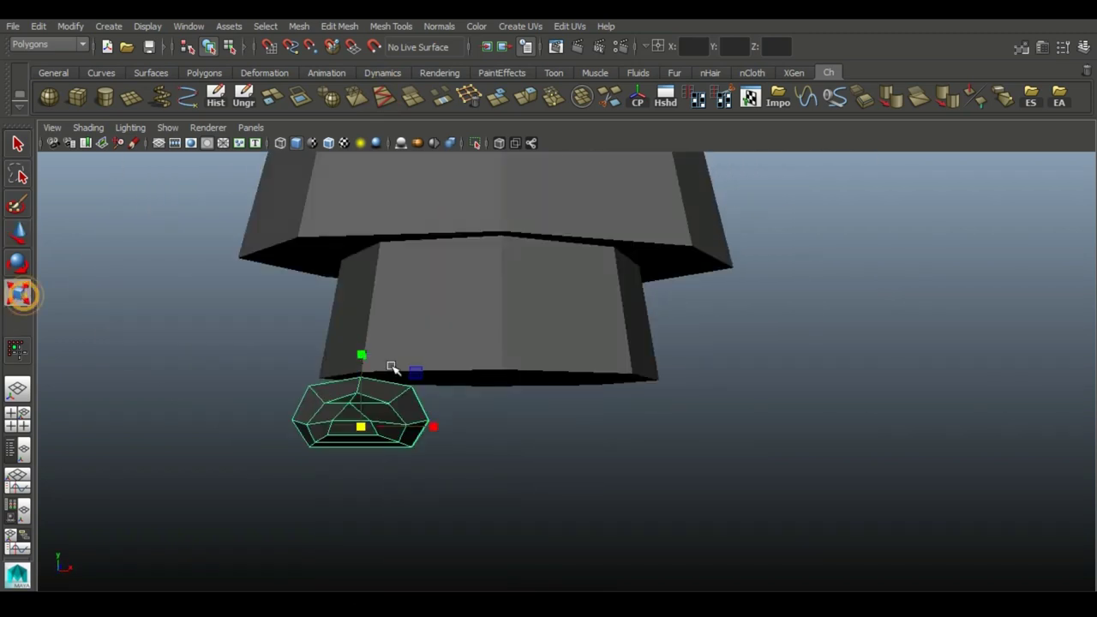
pyautogui.keyDown('alt'); pyautogui.moveTo(384, 420); pyautogui.dragTo(544, 417); pyautogui.keyUp('alt')
pyautogui.click(19, 236)
pyautogui.moveTo(429, 411)
pyautogui.keyDown('alt'); pyautogui.mouseDown()
pyautogui.moveTo(708, 443)
pyautogui.moveTo(542, 433)
pyautogui.moveTo(509, 416)
pyautogui.moveTo(548, 402)
pyautogui.mouseUp(); pyautogui.keyUp('alt')
pyautogui.hotkey('ctrl', 'a')
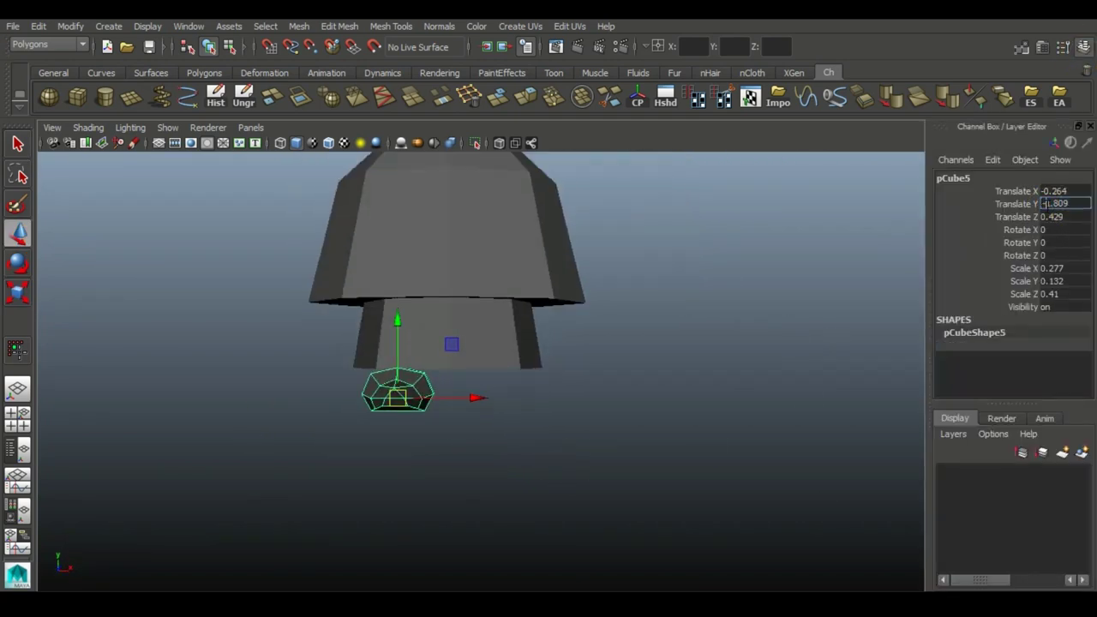
pyautogui.click(609, 450)
# Select the two foot cubes, pCube4 and pCube5, viewing them from below the skirt
pyautogui.keyDown('alt'); pyautogui.moveTo(609, 451); pyautogui.dragTo(605, 357); pyautogui.keyUp('alt')
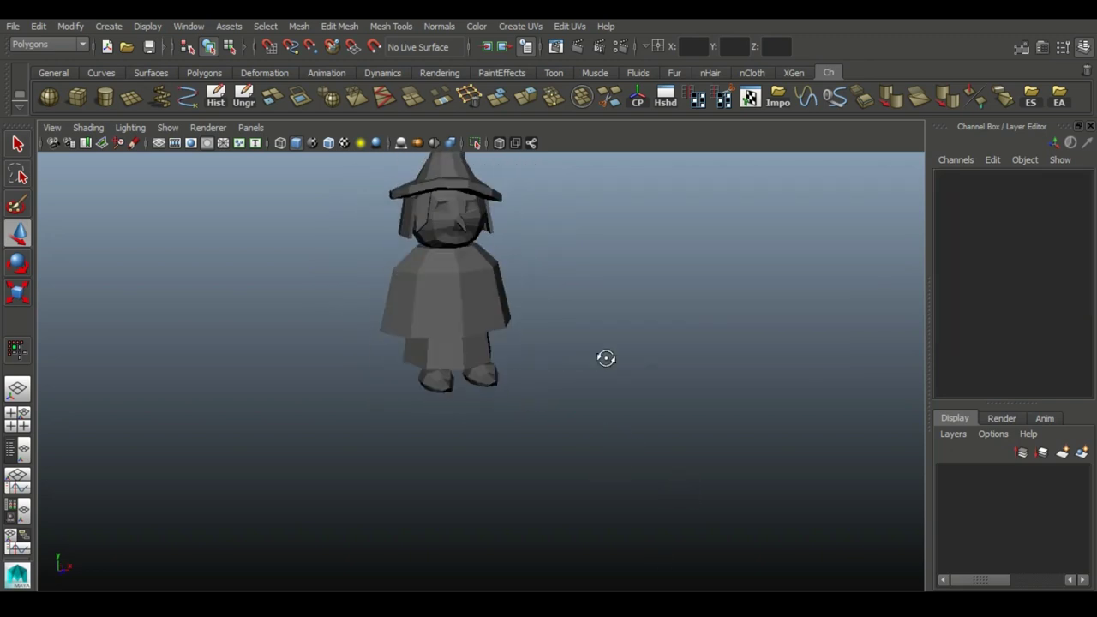
pyautogui.keyDown('alt'); pyautogui.moveTo(605, 357); pyautogui.dragTo(578, 460, button='right'); pyautogui.keyUp('alt')
pyautogui.click(462, 385)
pyautogui.moveTo(462, 386)
pyautogui.keyDown('alt'); pyautogui.mouseDown()
pyautogui.moveTo(429, 453)
pyautogui.moveTo(505, 403)
pyautogui.moveTo(379, 446)
pyautogui.moveTo(634, 455)
pyautogui.moveTo(543, 406)
pyautogui.moveTo(305, 411)
pyautogui.moveTo(472, 416)
pyautogui.moveTo(279, 314)
pyautogui.moveTo(508, 352)
pyautogui.mouseUp(); pyautogui.keyUp('alt')
pyautogui.keyDown('shift'); pyautogui.click(506, 402); pyautogui.keyUp('shift')
pyautogui.click(634, 455)
pyautogui.click(407, 417)
pyautogui.moveTo(349, 344)
pyautogui.keyDown('alt'); pyautogui.mouseDown()
pyautogui.moveTo(423, 375)
pyautogui.moveTo(508, 506)
pyautogui.moveTo(267, 281)
pyautogui.mouseUp(); pyautogui.keyUp('alt')
pyautogui.keyDown('alt'); pyautogui.moveTo(368, 296); pyautogui.dragTo(516, 396); pyautogui.keyUp('alt')
pyautogui.click(391, 196)
pyautogui.click(338, 352)
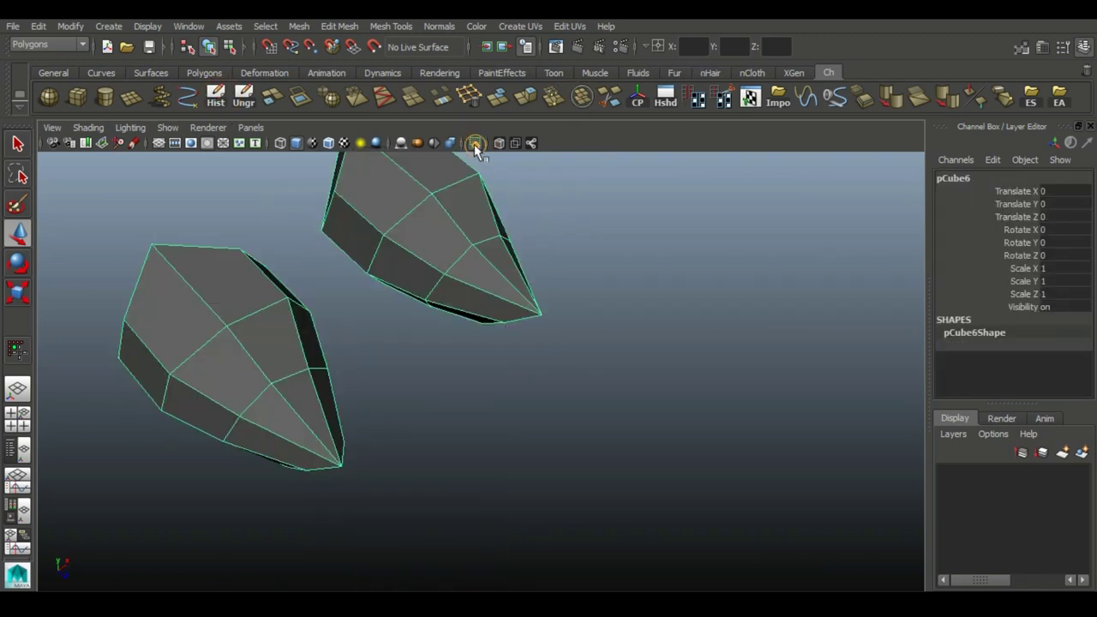
pyautogui.moveTo(244, 269)
pyautogui.keyDown('alt'); pyautogui.mouseDown()
pyautogui.moveTo(368, 372)
pyautogui.moveTo(177, 374)
pyautogui.moveTo(497, 145)
pyautogui.moveTo(566, 308)
pyautogui.mouseUp(); pyautogui.keyUp('alt')
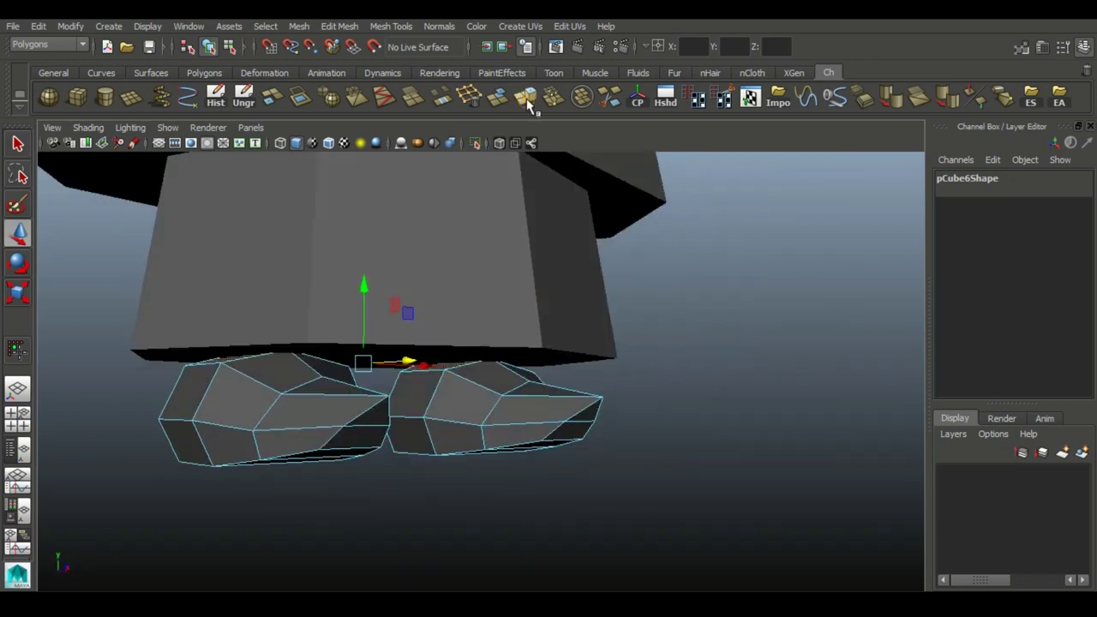
# Extrude the feet faces into short legs and lower the feet mesh to about -0.105 in Y
pyautogui.click(527, 101)
pyautogui.moveTo(422, 254)
pyautogui.keyDown('alt'); pyautogui.mouseDown()
pyautogui.moveTo(558, 358)
pyautogui.moveTo(245, 367)
pyautogui.mouseUp(); pyautogui.keyUp('alt')
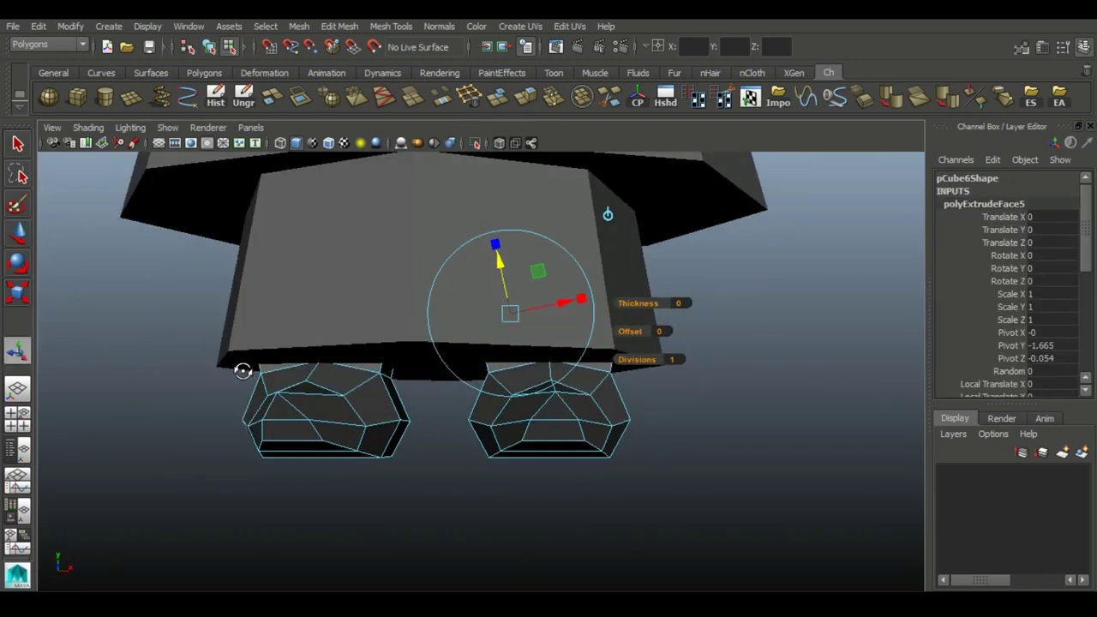
pyautogui.click(245, 368)
pyautogui.click(286, 390)
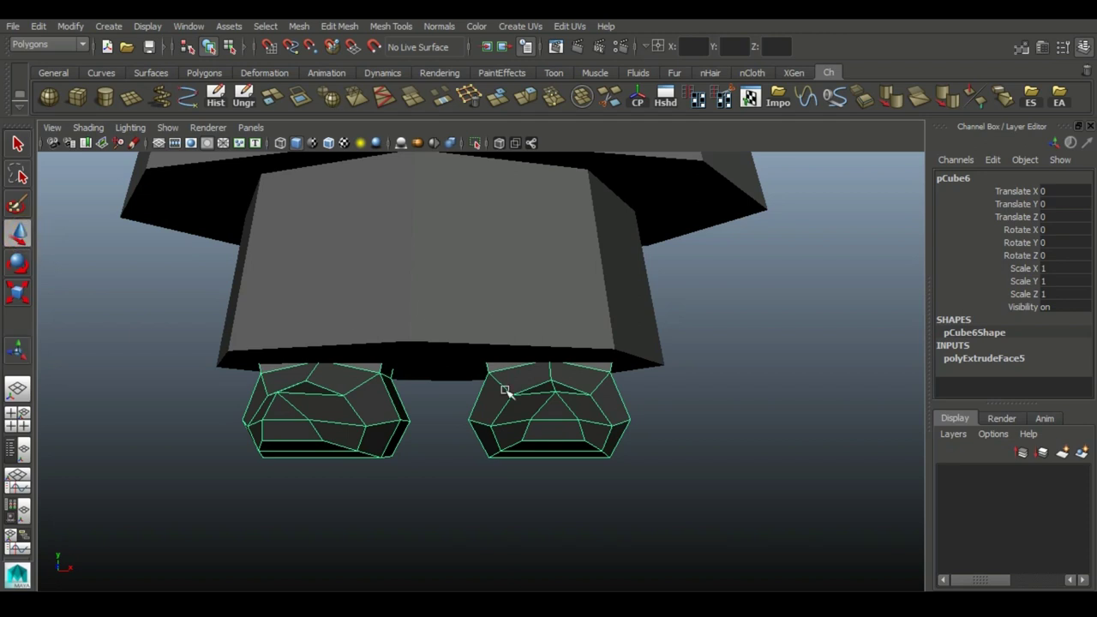
pyautogui.keyDown('alt'); pyautogui.moveTo(506, 389); pyautogui.dragTo(489, 225); pyautogui.keyUp('alt')
pyautogui.press('w')
pyautogui.moveTo(448, 295)
pyautogui.mouseDown()
pyautogui.moveTo(448, 363)
pyautogui.moveTo(436, 343)
pyautogui.moveTo(461, 349)
pyautogui.mouseUp()
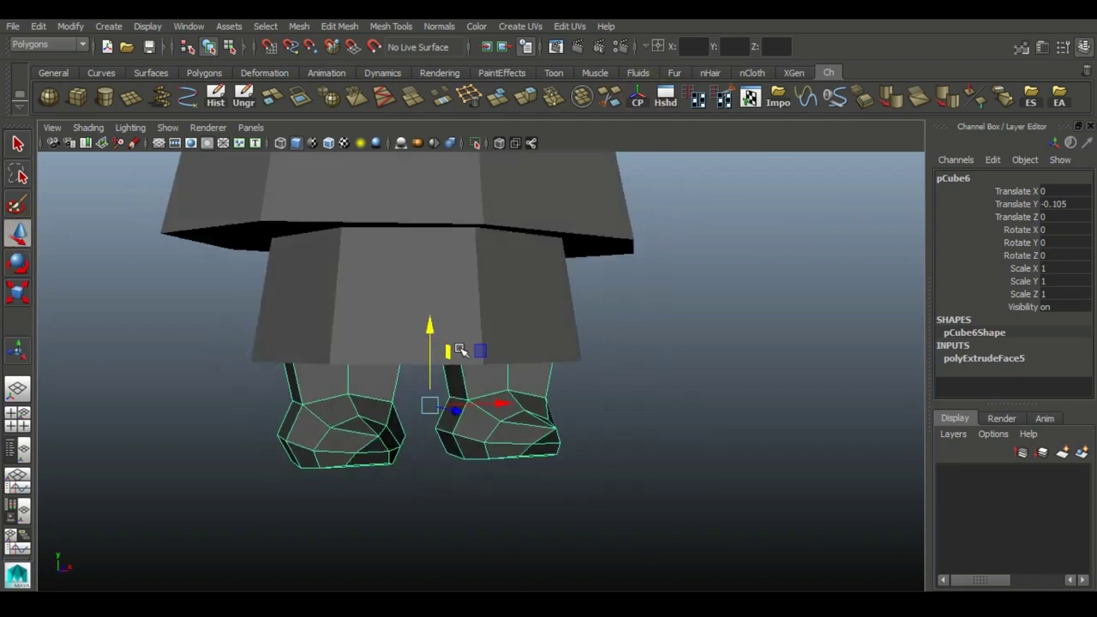
pyautogui.click(626, 420)
# Frame the witch, select the dress mesh and switch it to component and edge editing
pyautogui.press('a')
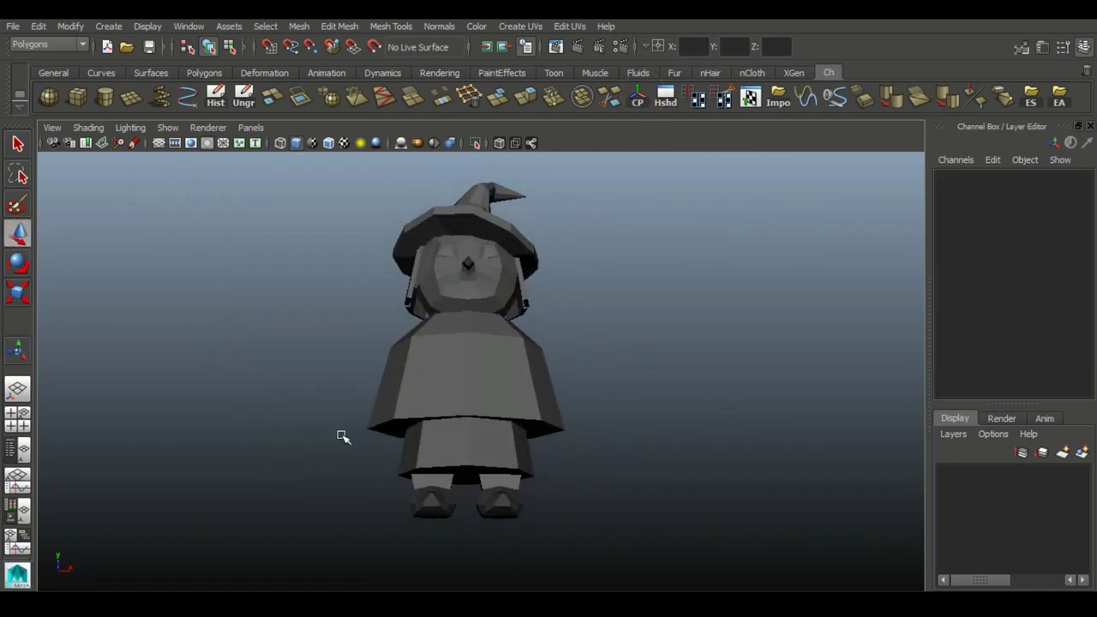
pyautogui.click(428, 373)
pyautogui.press('F9')
pyautogui.click(438, 333)
pyautogui.moveTo(437, 417)
pyautogui.keyDown('alt'); pyautogui.mouseDown()
pyautogui.moveTo(308, 455)
pyautogui.moveTo(751, 451)
pyautogui.moveTo(537, 412)
pyautogui.moveTo(531, 420)
pyautogui.moveTo(673, 420)
pyautogui.moveTo(506, 457)
pyautogui.mouseUp(); pyautogui.keyUp('alt')
pyautogui.click(437, 458)
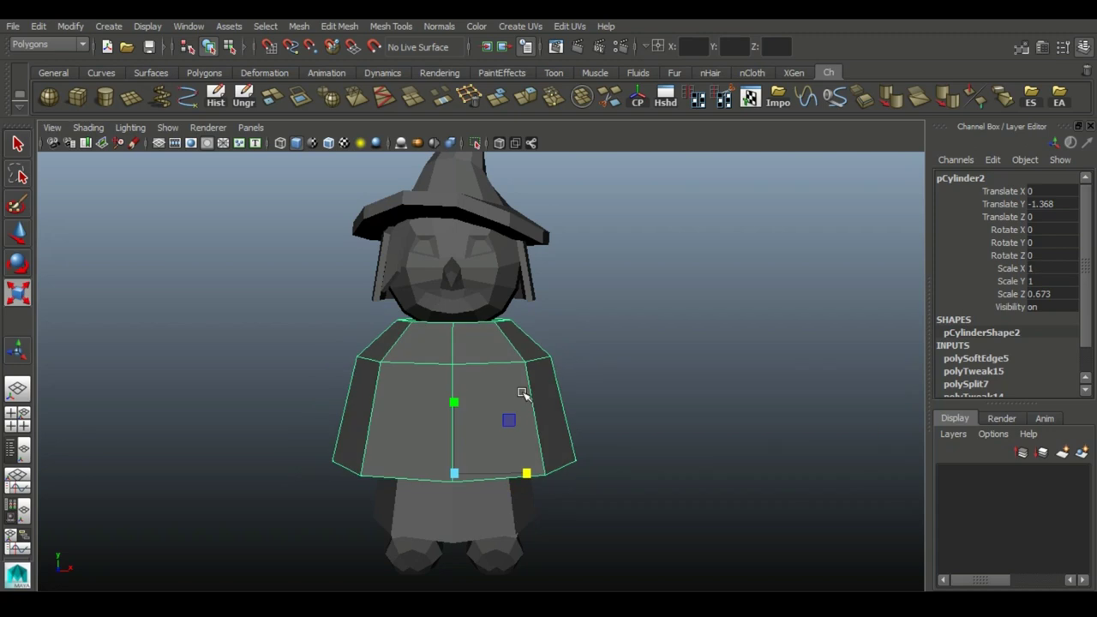
pyautogui.press('F10')
pyautogui.moveTo(651, 364)
pyautogui.keyDown('alt'); pyautogui.mouseDown()
pyautogui.moveTo(580, 360)
pyautogui.moveTo(523, 291)
pyautogui.mouseUp(); pyautogui.keyUp('alt')
# Draw a new polygon cube beside the witch and ready it for moving
pyautogui.click(77, 101)
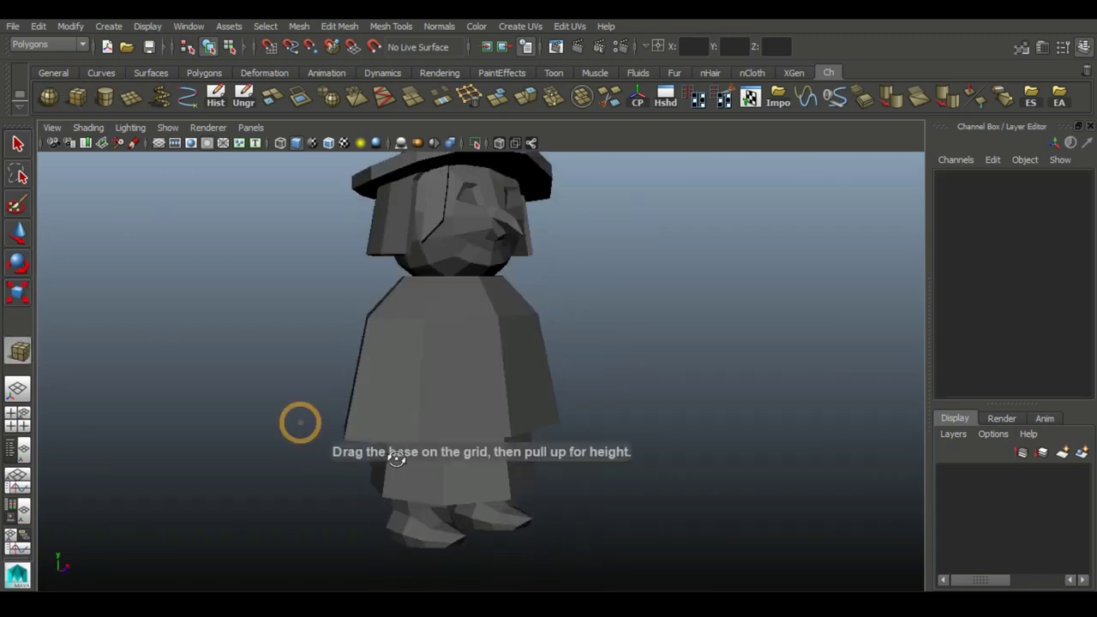
pyautogui.moveTo(299, 421); pyautogui.dragTo(737, 480)
pyautogui.press('w')
pyautogui.moveTo(420, 507)
pyautogui.keyDown('alt'); pyautogui.mouseDown()
pyautogui.moveTo(467, 317)
pyautogui.moveTo(374, 99)
pyautogui.mouseUp(); pyautogui.keyUp('alt')
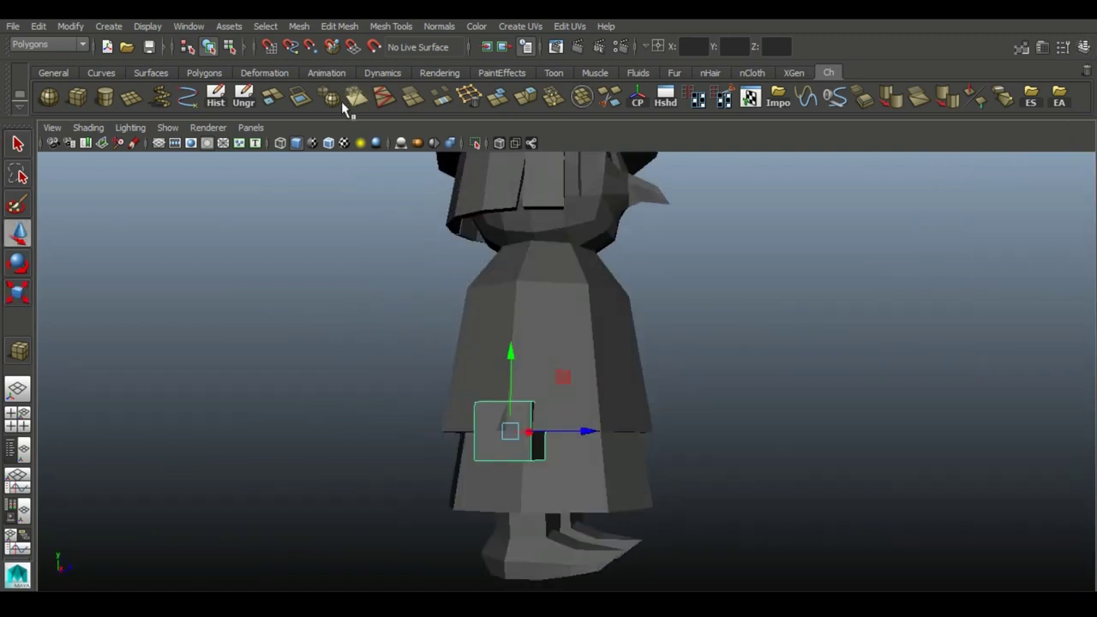
pyautogui.moveTo(453, 396)
pyautogui.keyDown('alt'); pyautogui.mouseDown()
pyautogui.moveTo(430, 420)
pyautogui.moveTo(465, 436)
pyautogui.mouseUp(); pyautogui.keyUp('alt')
# Isolate the cube and extrude its top face out into a new section
pyautogui.click(475, 143)
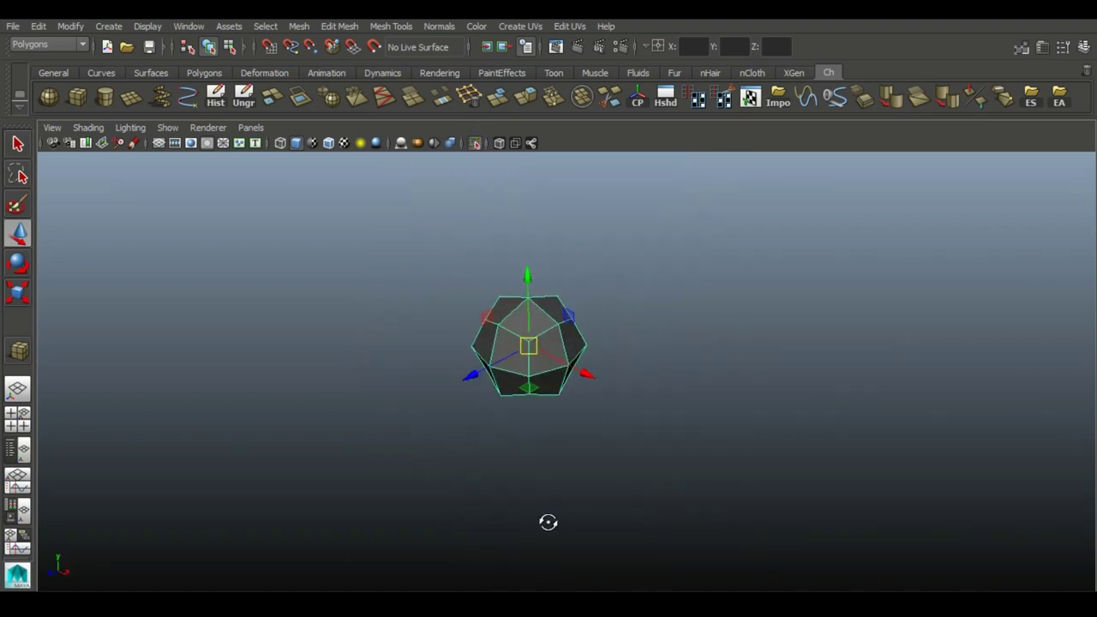
pyautogui.keyDown('alt'); pyautogui.moveTo(548, 522); pyautogui.dragTo(534, 248); pyautogui.keyUp('alt')
pyautogui.moveTo(534, 249); pyautogui.dragTo(534, 287, button='right')
pyautogui.click(572, 334)
pyautogui.keyDown('alt'); pyautogui.moveTo(573, 304); pyautogui.dragTo(585, 314); pyautogui.keyUp('alt')
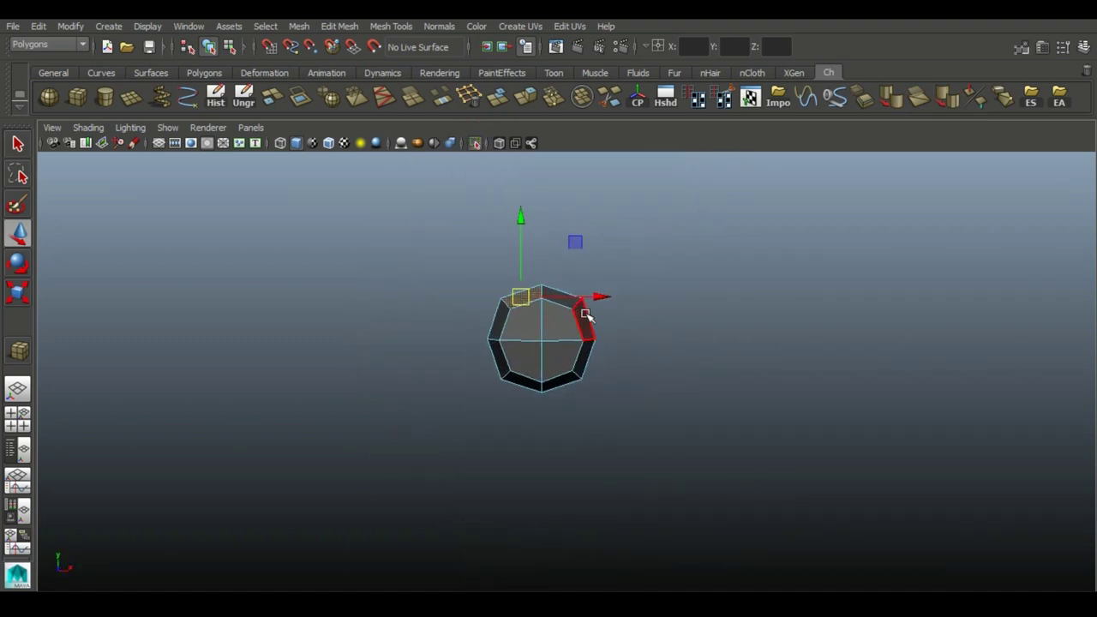
pyautogui.click(534, 97)
pyautogui.moveTo(503, 260)
pyautogui.mouseDown()
pyautogui.moveTo(509, 218)
pyautogui.moveTo(700, 220)
pyautogui.mouseUp()
pyautogui.click(777, 351)
pyautogui.keyDown('alt'); pyautogui.moveTo(777, 350); pyautogui.dragTo(656, 299); pyautogui.keyUp('alt')
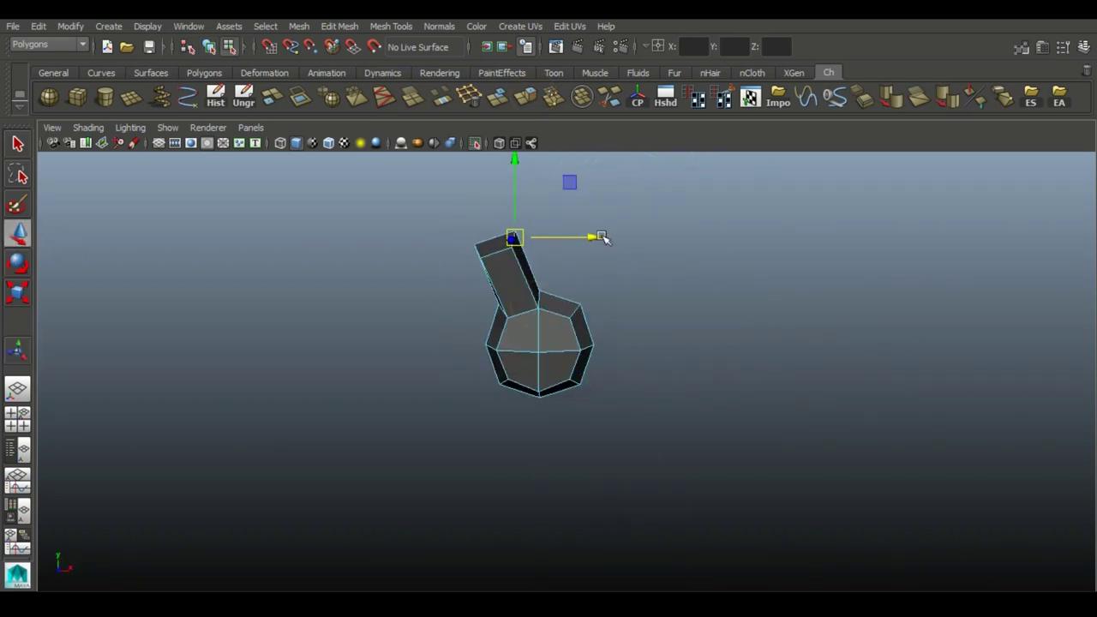
# Select a face on the extruded part and tweak its faces and vertices with Move
pyautogui.keyDown('alt'); pyautogui.moveTo(564, 268); pyautogui.dragTo(533, 320); pyautogui.keyUp('alt')
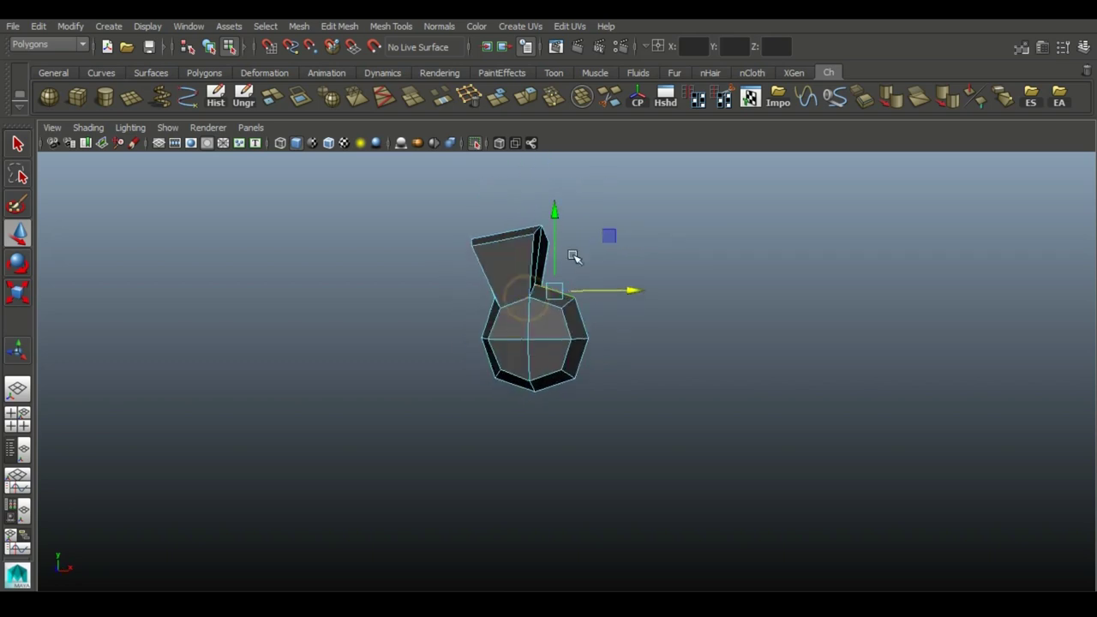
pyautogui.keyDown('alt'); pyautogui.moveTo(576, 244); pyautogui.dragTo(531, 249); pyautogui.keyUp('alt')
pyautogui.moveTo(531, 248); pyautogui.dragTo(534, 284, button='right')
pyautogui.click(545, 323)
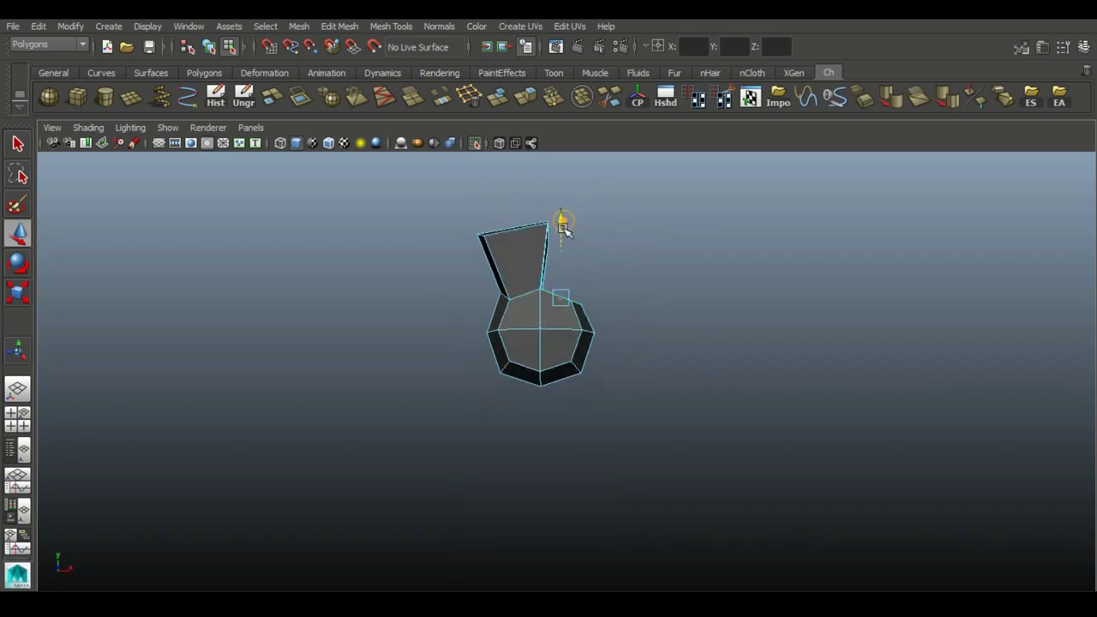
pyautogui.moveTo(622, 360)
pyautogui.keyDown('alt'); pyautogui.mouseDown()
pyautogui.moveTo(592, 396)
pyautogui.moveTo(552, 354)
pyautogui.mouseUp(); pyautogui.keyUp('alt')
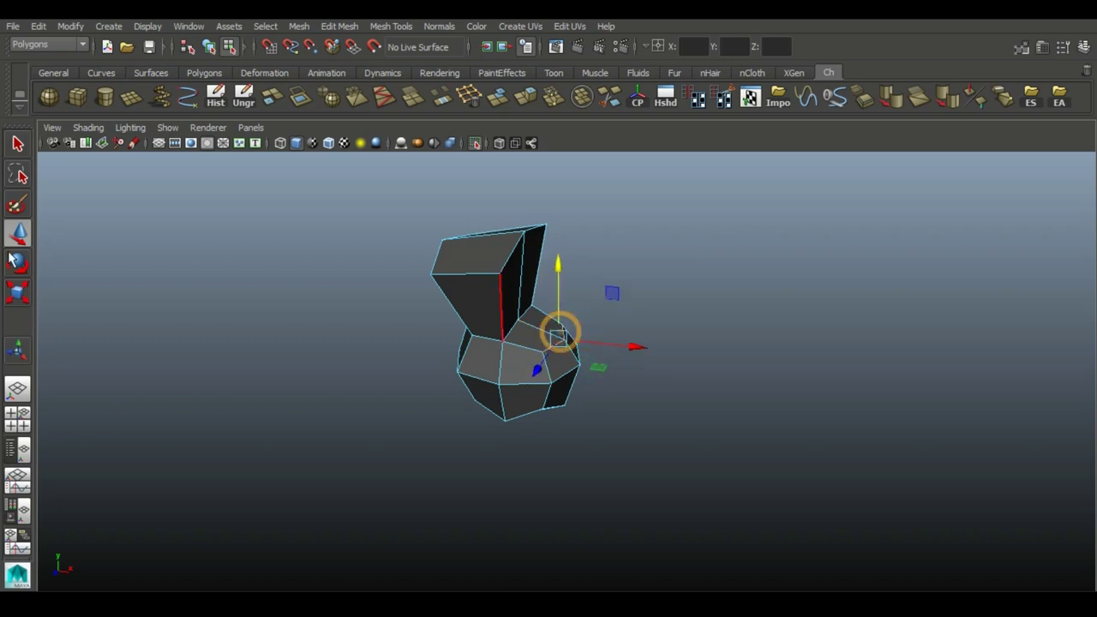
pyautogui.press('w')
pyautogui.keyDown('alt'); pyautogui.moveTo(587, 208); pyautogui.dragTo(632, 223); pyautogui.keyUp('alt')
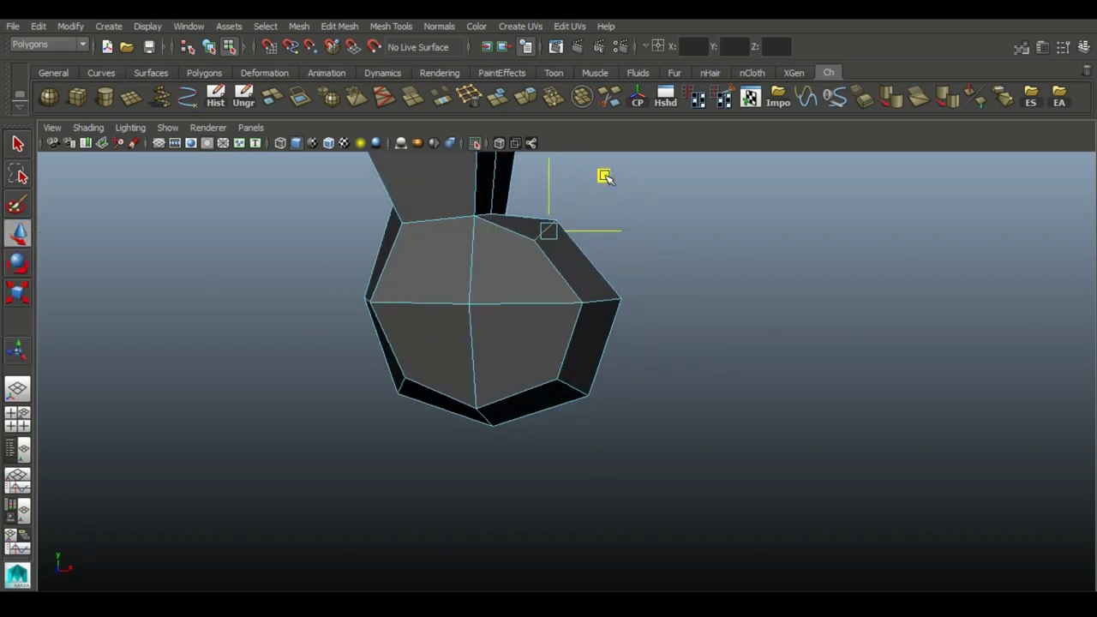
pyautogui.moveTo(542, 296); pyautogui.dragTo(479, 248, button='right')
pyautogui.moveTo(480, 248)
pyautogui.keyDown('alt'); pyautogui.mouseDown()
pyautogui.moveTo(549, 318)
pyautogui.moveTo(527, 364)
pyautogui.mouseUp(); pyautogui.keyUp('alt')
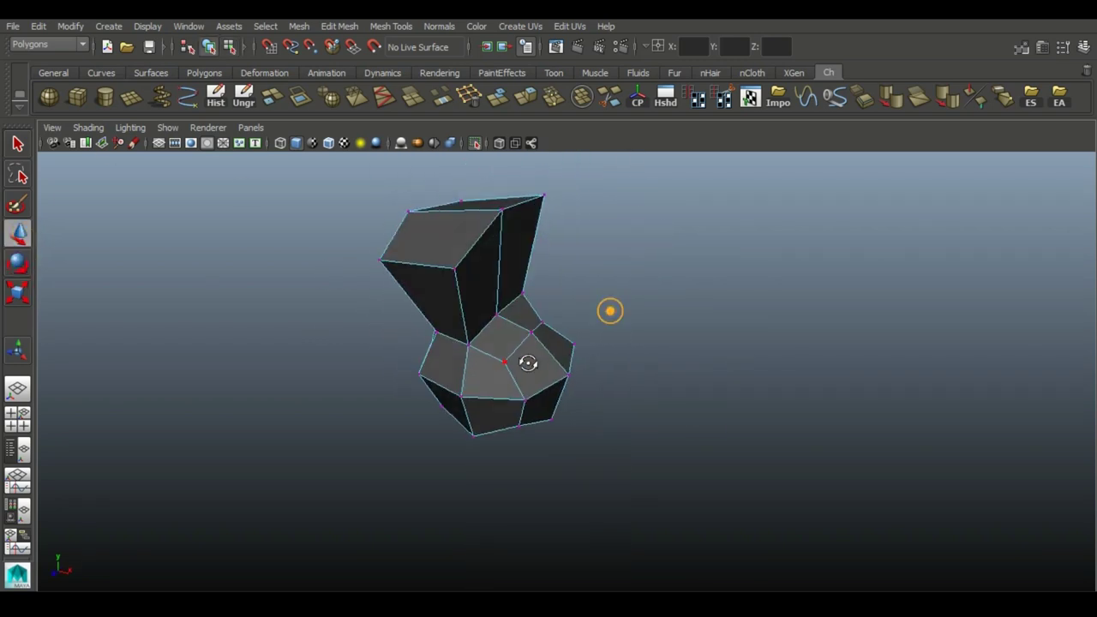
pyautogui.moveTo(771, 313)
pyautogui.keyDown('alt'); pyautogui.mouseDown()
pyautogui.moveTo(573, 314)
pyautogui.moveTo(379, 340)
pyautogui.moveTo(631, 306)
pyautogui.moveTo(563, 308)
pyautogui.moveTo(480, 343)
pyautogui.moveTo(551, 355)
pyautogui.mouseUp(); pyautogui.keyUp('alt')
# Select the whole hand object and bring it into view beside the witch's body
pyautogui.click(551, 355)
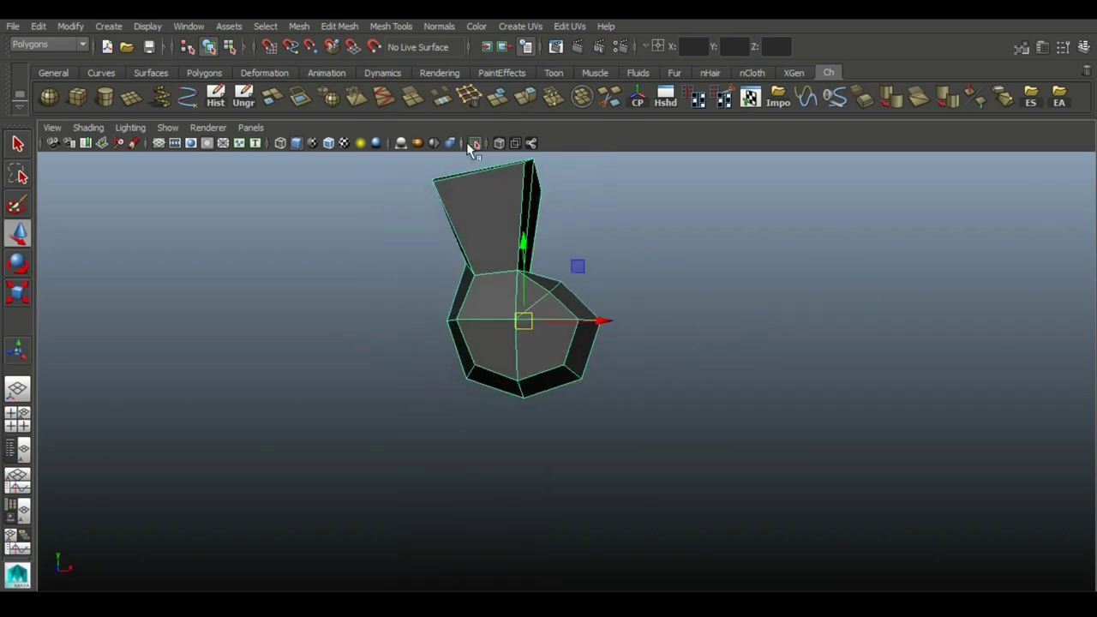
pyautogui.keyDown('alt'); pyautogui.moveTo(469, 147); pyautogui.dragTo(591, 276); pyautogui.keyUp('alt')
pyautogui.keyDown('alt'); pyautogui.moveTo(521, 391); pyautogui.dragTo(615, 460); pyautogui.keyUp('alt')
pyautogui.moveTo(499, 248); pyautogui.dragTo(486, 331, button='right')
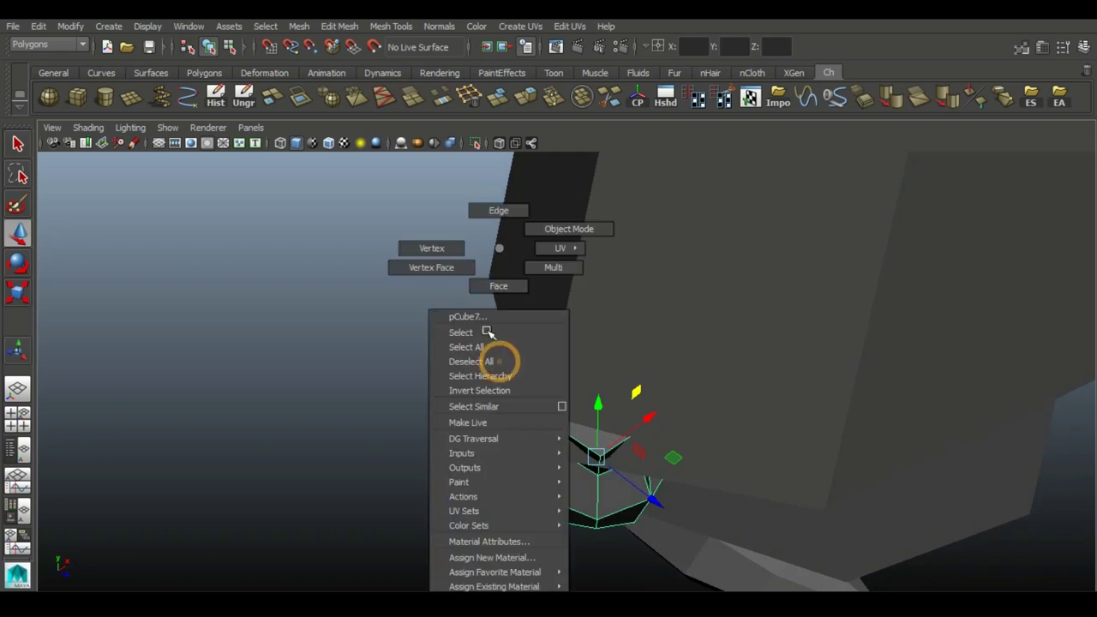
pyautogui.keyDown('alt'); pyautogui.moveTo(487, 332); pyautogui.dragTo(477, 306); pyautogui.keyUp('alt')
pyautogui.click(485, 343)
pyautogui.moveTo(485, 342)
pyautogui.keyDown('alt'); pyautogui.mouseDown()
pyautogui.moveTo(519, 350)
pyautogui.moveTo(567, 281)
pyautogui.moveTo(688, 351)
pyautogui.mouseUp(); pyautogui.keyUp('alt')
pyautogui.moveTo(688, 350); pyautogui.dragTo(759, 228, button='right')
pyautogui.moveTo(759, 228)
pyautogui.keyDown('alt'); pyautogui.mouseDown()
pyautogui.moveTo(642, 400)
pyautogui.moveTo(591, 391)
pyautogui.moveTo(514, 343)
pyautogui.mouseUp(); pyautogui.keyUp('alt')
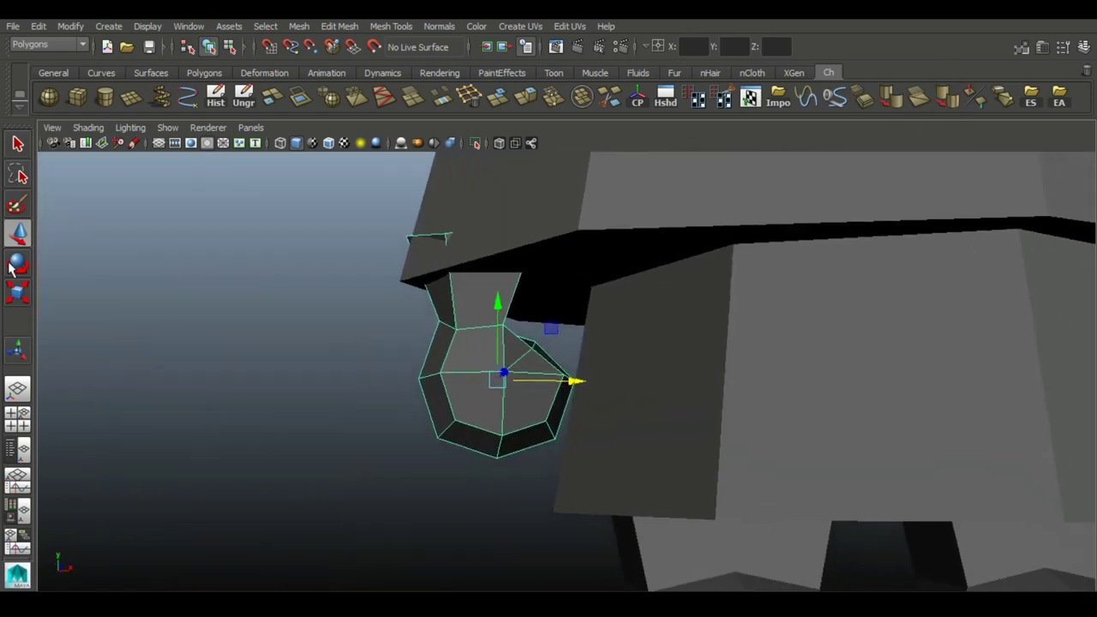
pyautogui.moveTo(561, 392)
pyautogui.keyDown('alt'); pyautogui.mouseDown()
pyautogui.moveTo(616, 338)
pyautogui.moveTo(351, 254)
pyautogui.moveTo(514, 411)
pyautogui.mouseUp(); pyautogui.keyUp('alt')
pyautogui.click(514, 411)
# Switch to the Move tool on the hand and zoom out to the whole character
pyautogui.click(17, 233)
pyautogui.moveTo(480, 360)
pyautogui.keyDown('alt'); pyautogui.mouseDown()
pyautogui.moveTo(637, 325)
pyautogui.moveTo(631, 410)
pyautogui.moveTo(689, 368)
pyautogui.moveTo(520, 278)
pyautogui.mouseUp(); pyautogui.keyUp('alt')
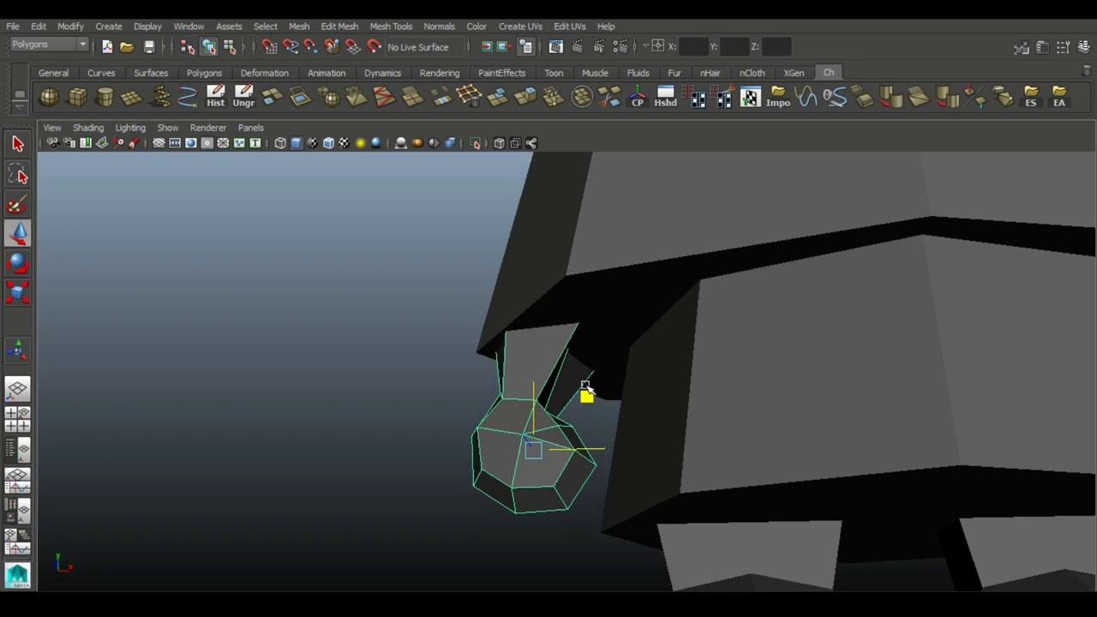
pyautogui.keyDown('alt'); pyautogui.moveTo(585, 390); pyautogui.dragTo(585, 392); pyautogui.keyUp('alt')
pyautogui.scroll(-5, 331, 391)
pyautogui.click(331, 391)
pyautogui.scroll(5, 497, 400)
pyautogui.scroll(3, 478, 386)
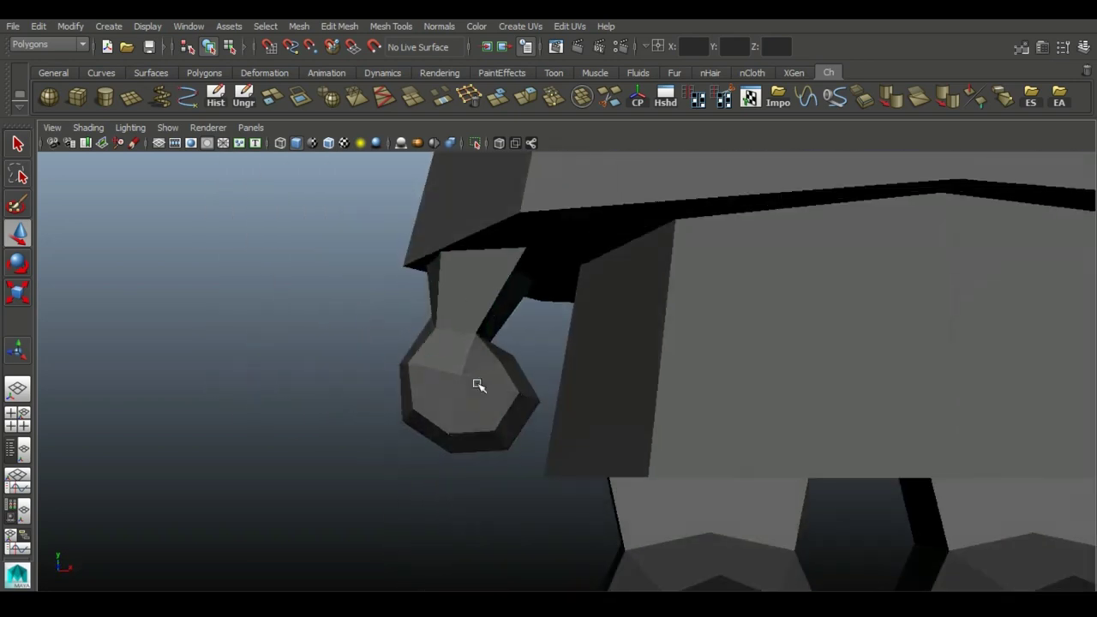
# Drag a hand vertex to widen the wrist, briefly isolating the hand to check it
pyautogui.moveTo(502, 249); pyautogui.dragTo(502, 213, button='right')
pyautogui.click(465, 338)
pyautogui.moveTo(553, 357)
pyautogui.keyDown('alt'); pyautogui.mouseDown()
pyautogui.moveTo(542, 296)
pyautogui.moveTo(597, 436)
pyautogui.moveTo(493, 298)
pyautogui.moveTo(193, 241)
pyautogui.mouseUp(); pyautogui.keyUp('alt')
pyautogui.hotkey('ctrl', '1')
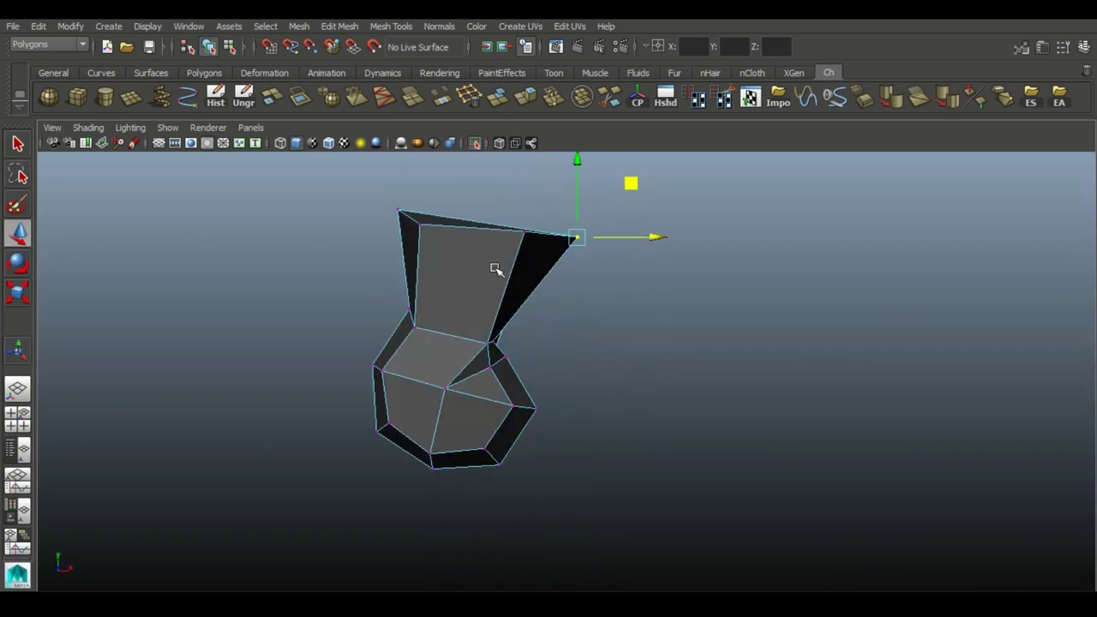
pyautogui.hotkey('ctrl', '1')
# Reselect the hand, check it from several angles around the body, then select the cape
pyautogui.click(551, 328)
pyautogui.keyDown('alt'); pyautogui.moveTo(551, 331); pyautogui.dragTo(610, 443); pyautogui.keyUp('alt')
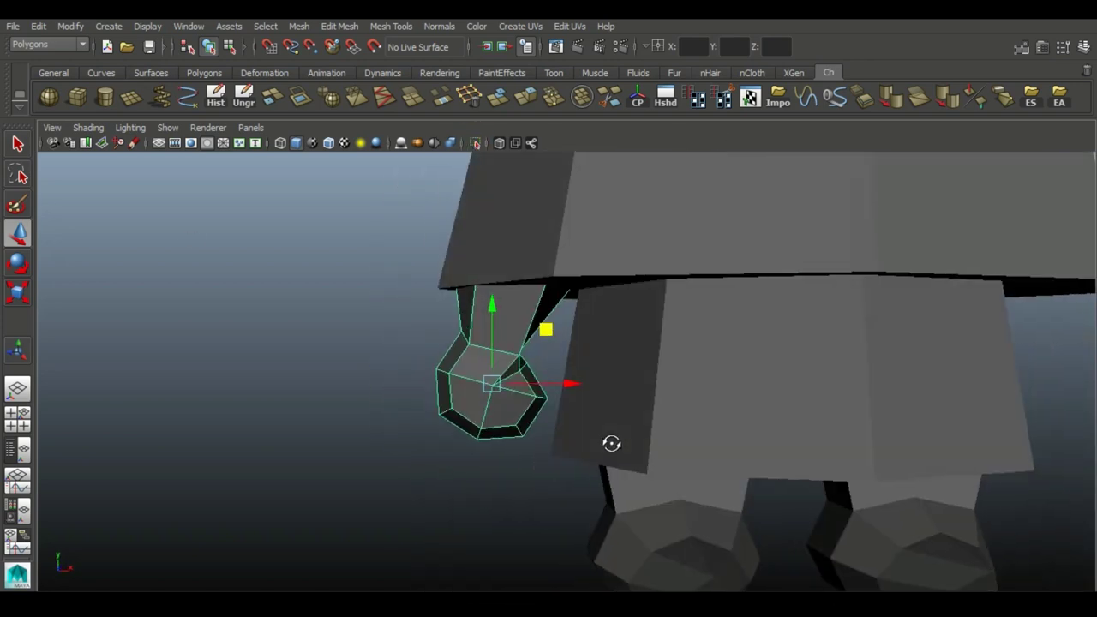
pyautogui.scroll(-5, 588, 306)
pyautogui.scroll(5, 514, 377)
pyautogui.moveTo(514, 377)
pyautogui.keyDown('alt'); pyautogui.mouseDown()
pyautogui.moveTo(549, 346)
pyautogui.moveTo(540, 328)
pyautogui.mouseUp(); pyautogui.keyUp('alt')
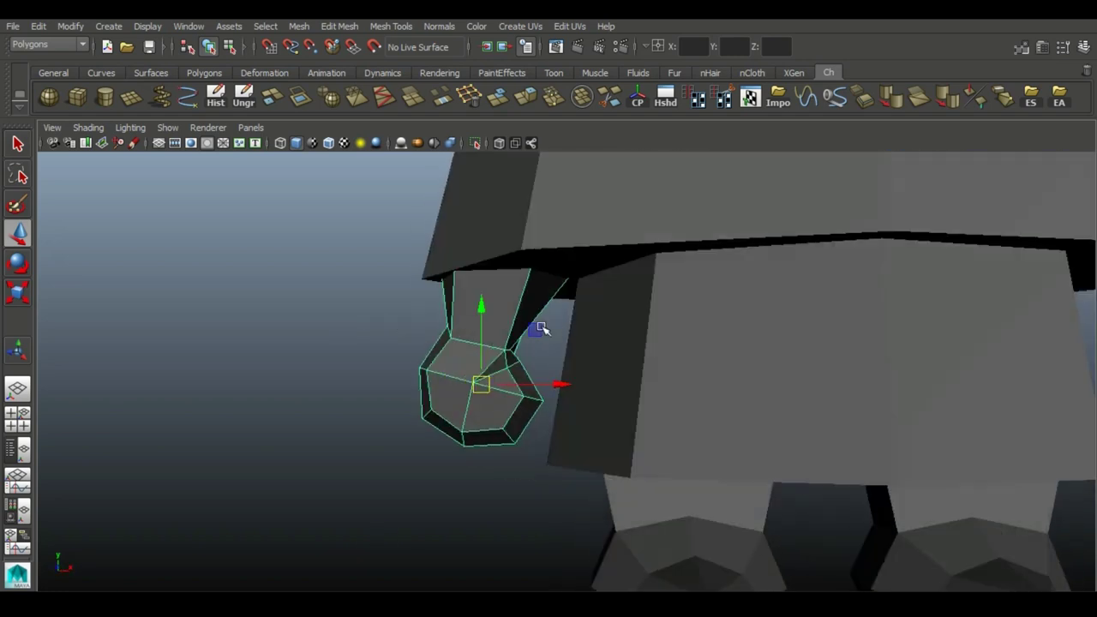
pyautogui.moveTo(526, 365)
pyautogui.keyDown('alt'); pyautogui.mouseDown()
pyautogui.moveTo(526, 389)
pyautogui.moveTo(542, 340)
pyautogui.mouseUp(); pyautogui.keyUp('alt')
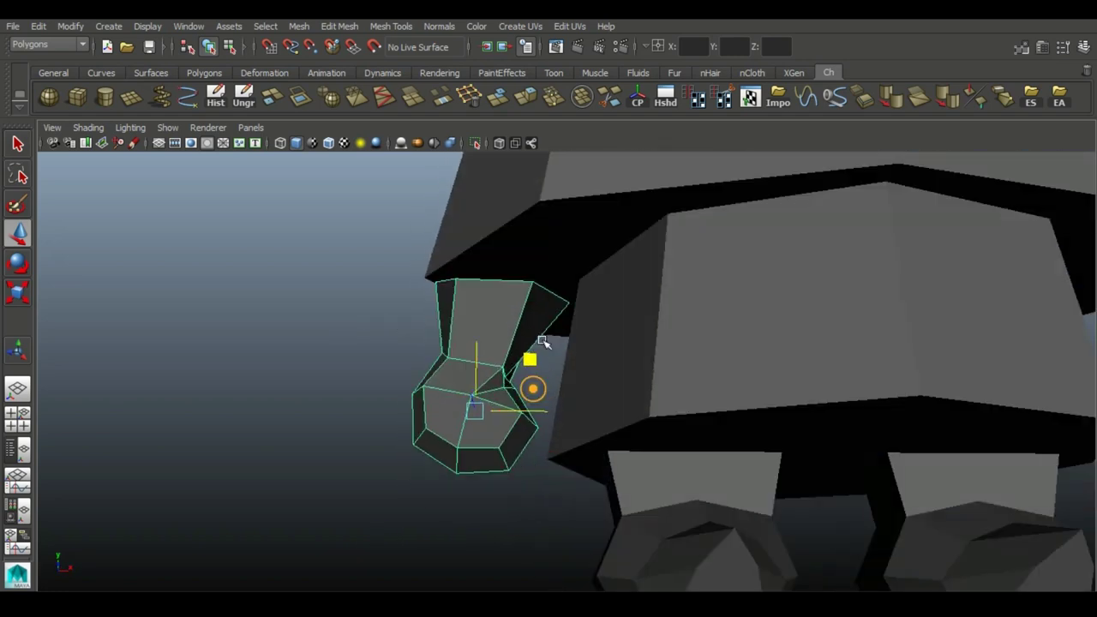
pyautogui.moveTo(364, 405)
pyautogui.keyDown('alt'); pyautogui.mouseDown()
pyautogui.moveTo(783, 423)
pyautogui.moveTo(433, 431)
pyautogui.moveTo(666, 347)
pyautogui.mouseUp(); pyautogui.keyUp('alt')
pyautogui.keyDown('alt'); pyautogui.moveTo(705, 380); pyautogui.dragTo(551, 375); pyautogui.keyUp('alt')
pyautogui.moveTo(446, 336)
pyautogui.keyDown('alt'); pyautogui.mouseDown()
pyautogui.moveTo(525, 334)
pyautogui.moveTo(632, 291)
pyautogui.mouseUp(); pyautogui.keyUp('alt')
pyautogui.press('w')
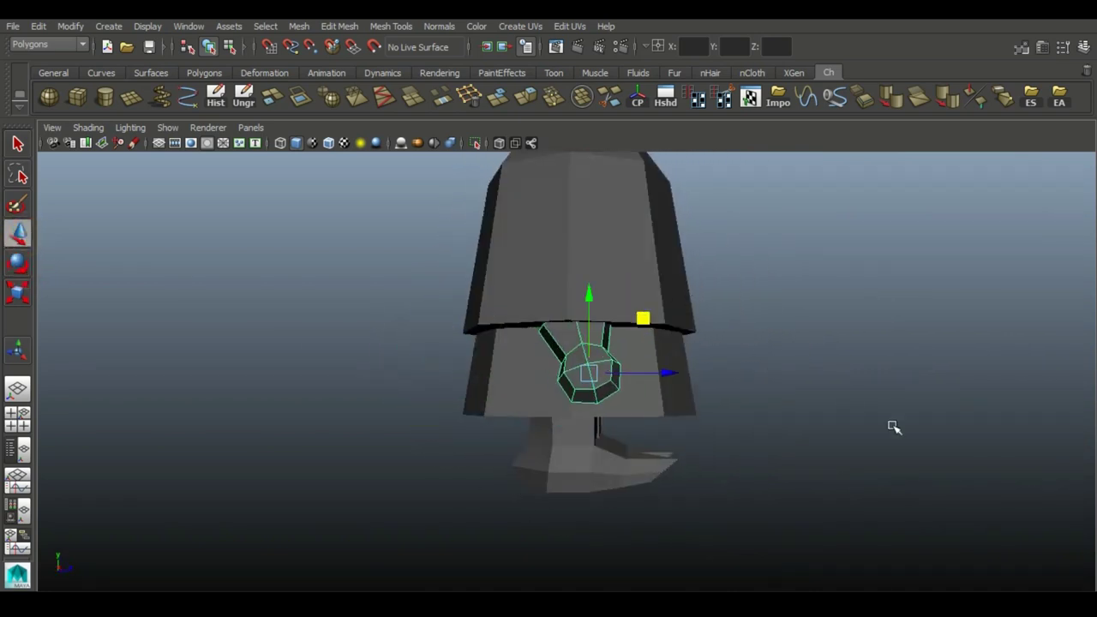
pyautogui.moveTo(894, 427)
pyautogui.keyDown('alt'); pyautogui.mouseDown()
pyautogui.moveTo(374, 416)
pyautogui.moveTo(514, 425)
pyautogui.mouseUp(); pyautogui.keyUp('alt')
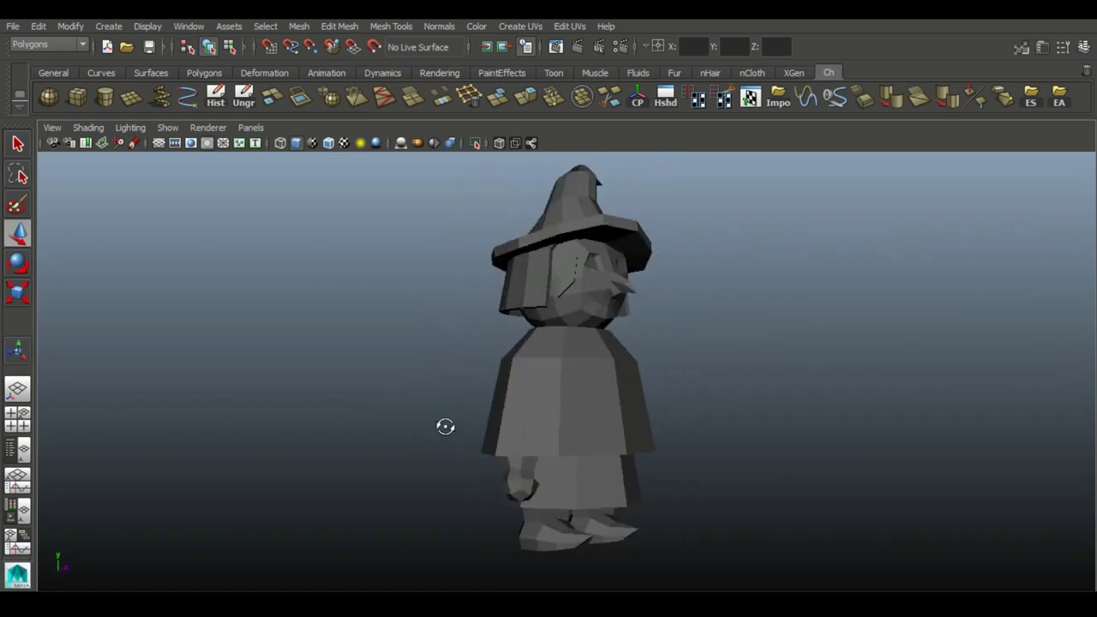
pyautogui.click(557, 394)
pyautogui.moveTo(581, 432)
pyautogui.keyDown('alt'); pyautogui.mouseDown()
pyautogui.moveTo(553, 416)
pyautogui.moveTo(502, 421)
pyautogui.mouseUp(); pyautogui.keyUp('alt')
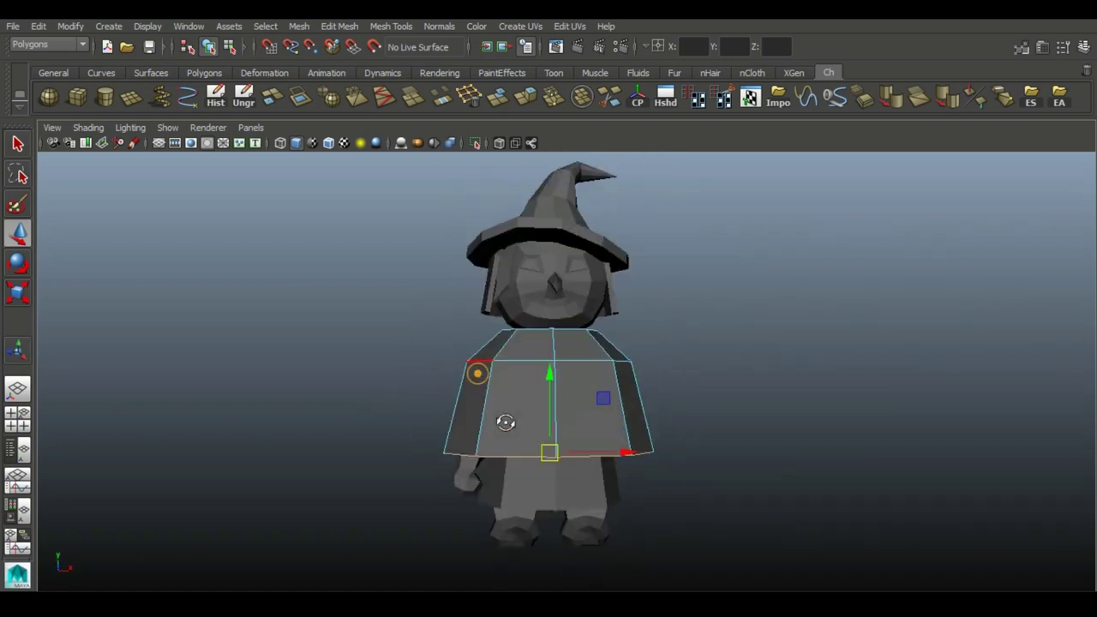
pyautogui.click(460, 470)
pyautogui.keyDown('alt'); pyautogui.moveTo(460, 470); pyautogui.dragTo(463, 367); pyautogui.keyUp('alt')
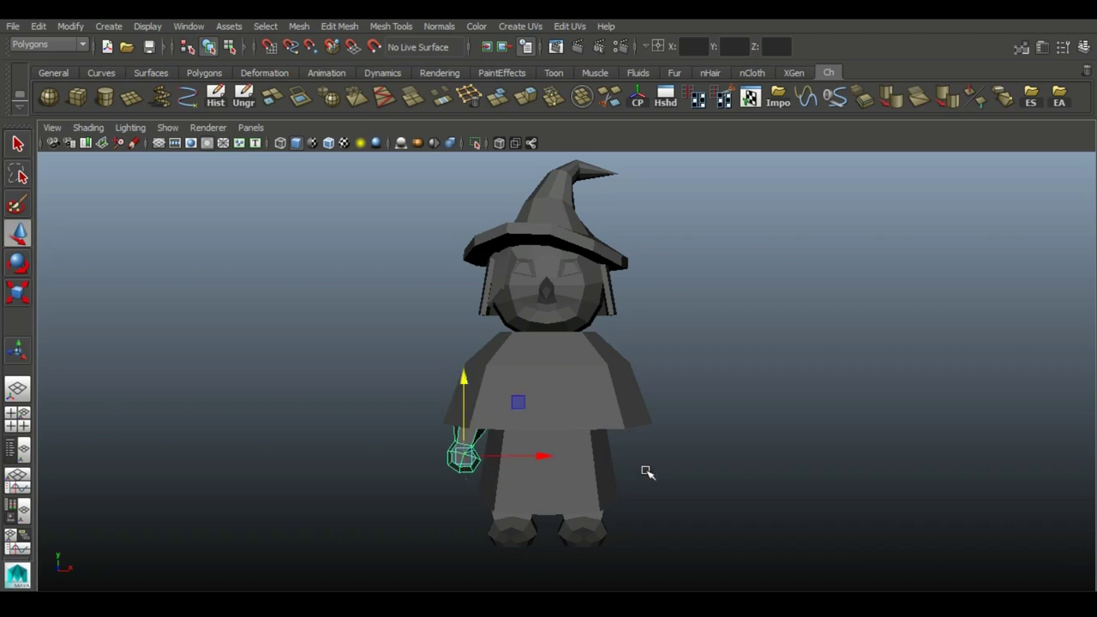
pyautogui.click(572, 409)
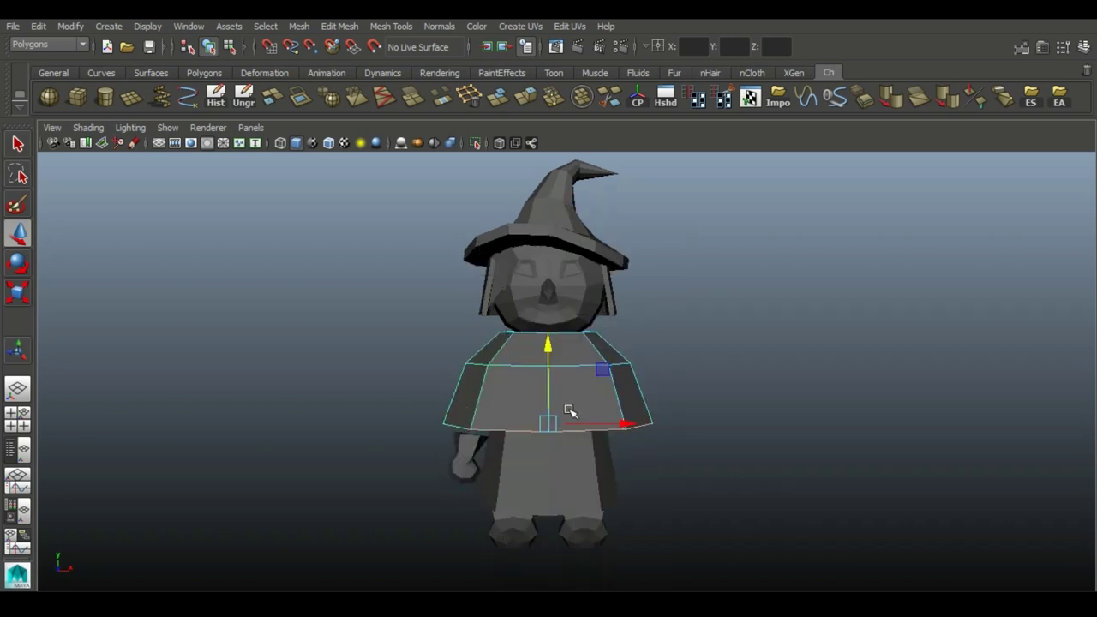
pyautogui.moveTo(549, 361)
pyautogui.keyDown('alt'); pyautogui.mouseDown()
pyautogui.moveTo(692, 450)
pyautogui.moveTo(402, 416)
pyautogui.mouseUp(); pyautogui.keyUp('alt')
pyautogui.hotkey('ctrl', 'a')
pyautogui.moveTo(710, 342)
pyautogui.keyDown('alt'); pyautogui.mouseDown()
pyautogui.moveTo(678, 320)
pyautogui.moveTo(681, 345)
pyautogui.moveTo(536, 412)
pyautogui.moveTo(416, 441)
pyautogui.moveTo(429, 436)
pyautogui.moveTo(370, 428)
pyautogui.mouseUp(); pyautogui.keyUp('alt')
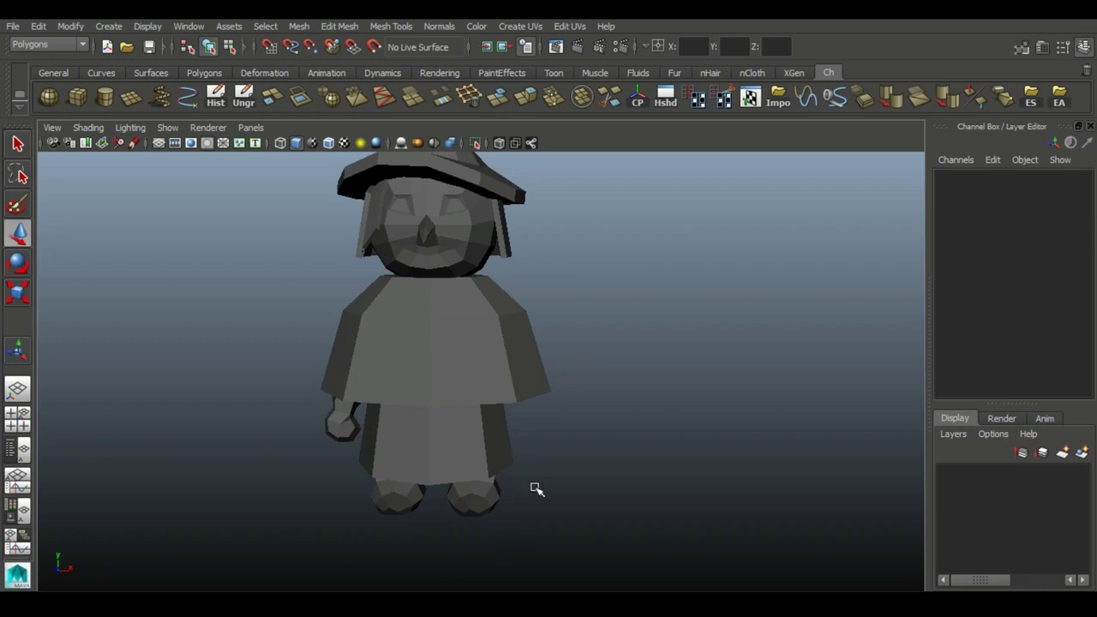
pyautogui.click(352, 428)
pyautogui.hotkey('ctrl', 'a')
pyautogui.moveTo(225, 276)
pyautogui.keyDown('alt'); pyautogui.mouseDown()
pyautogui.moveTo(355, 443)
pyautogui.moveTo(429, 386)
pyautogui.mouseUp(); pyautogui.keyUp('alt')
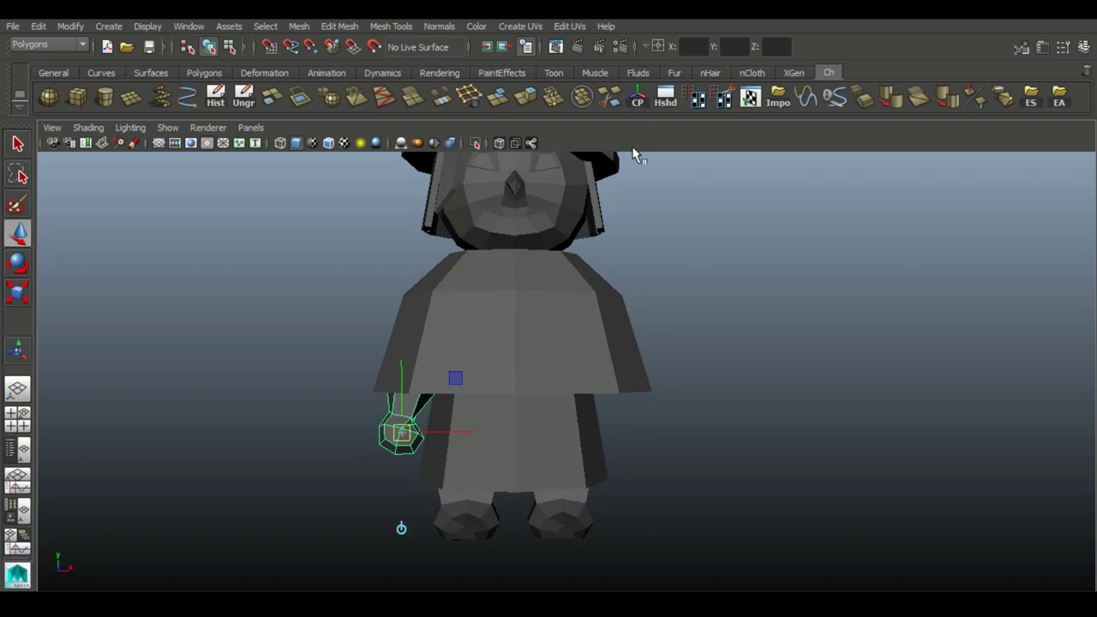
# Isolate the hand and extrude its top face upward into a short wrist
pyautogui.click(764, 508)
pyautogui.moveTo(764, 507)
pyautogui.keyDown('alt'); pyautogui.mouseDown()
pyautogui.moveTo(735, 453)
pyautogui.moveTo(541, 462)
pyautogui.mouseUp(); pyautogui.keyUp('alt')
pyautogui.hotkey('ctrl', '1')
pyautogui.keyDown('alt'); pyautogui.moveTo(407, 481); pyautogui.dragTo(447, 515); pyautogui.keyUp('alt')
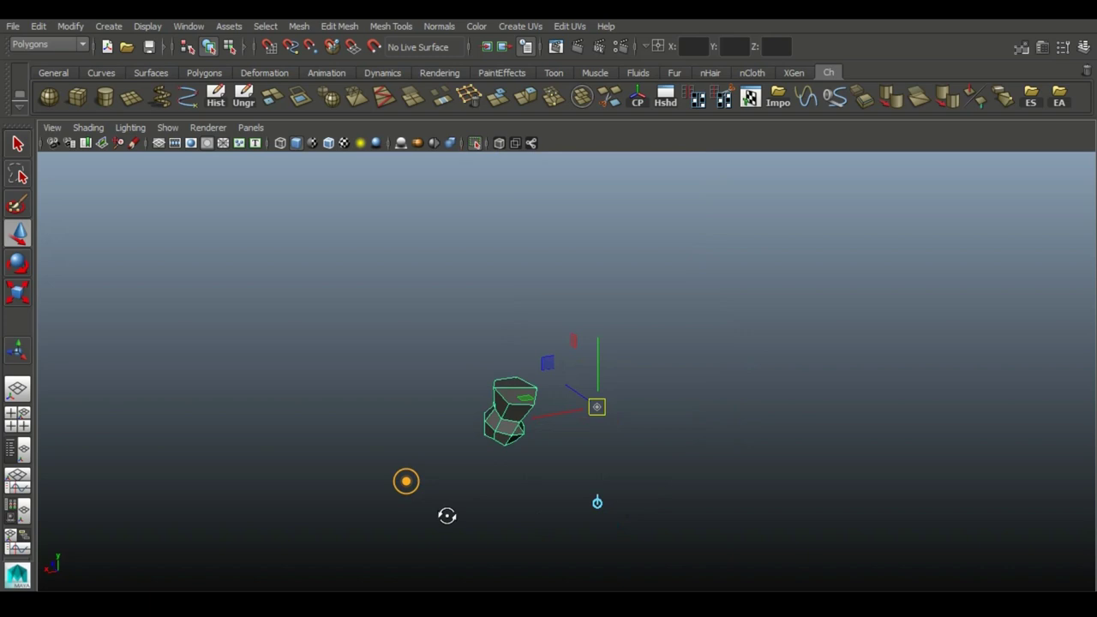
pyautogui.press('F11')
pyautogui.click(511, 438)
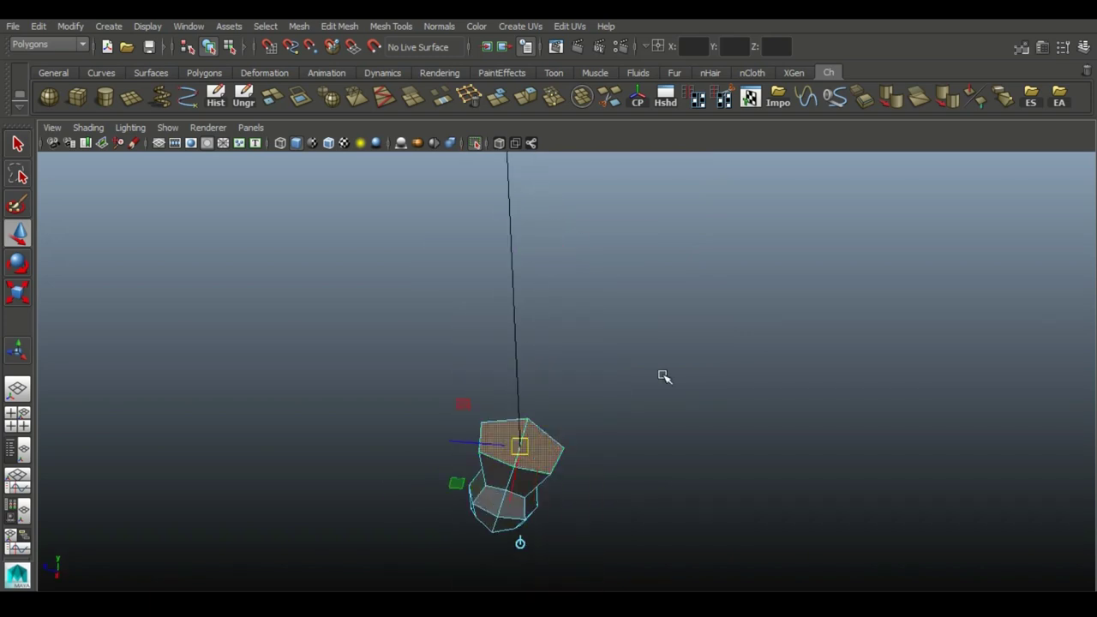
pyautogui.click(533, 102)
pyautogui.moveTo(518, 358); pyautogui.dragTo(510, 294)
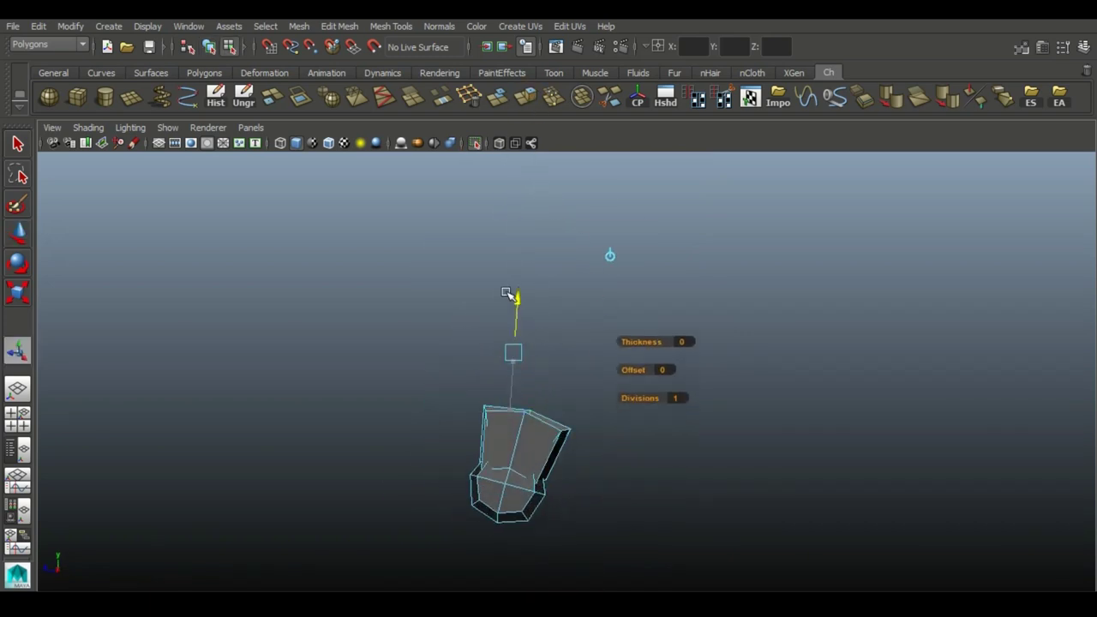
pyautogui.keyDown('alt'); pyautogui.moveTo(645, 440); pyautogui.dragTo(478, 147); pyautogui.keyUp('alt')
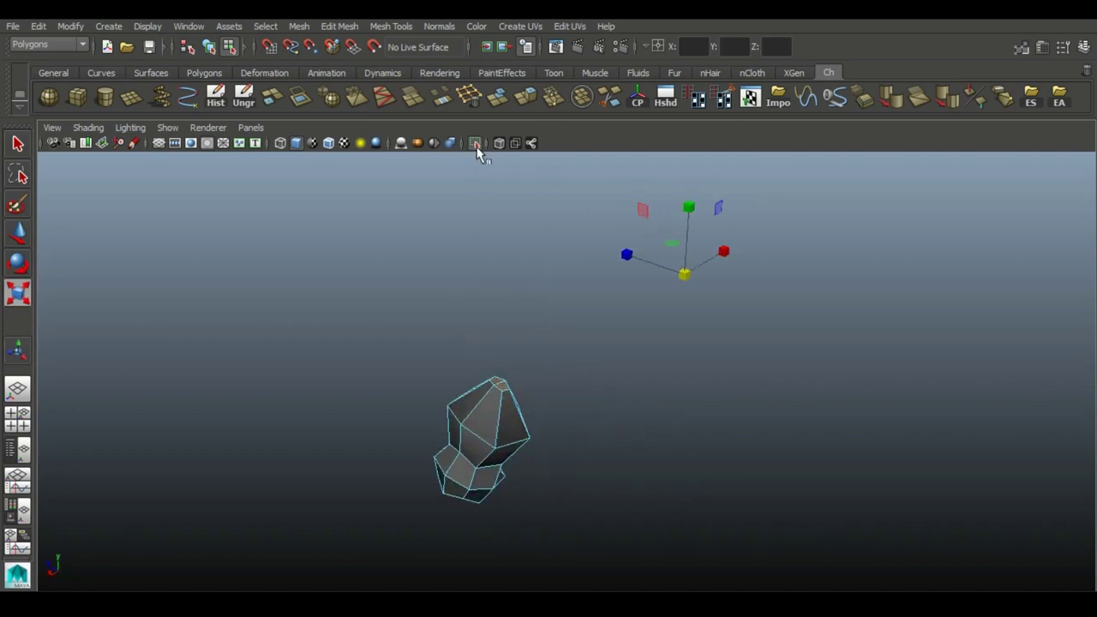
pyautogui.hotkey('ctrl', '1')
# Inspect the new wrist beside the witch's body from front, low and side angles
pyautogui.moveTo(485, 225); pyautogui.dragTo(551, 228, button='right')
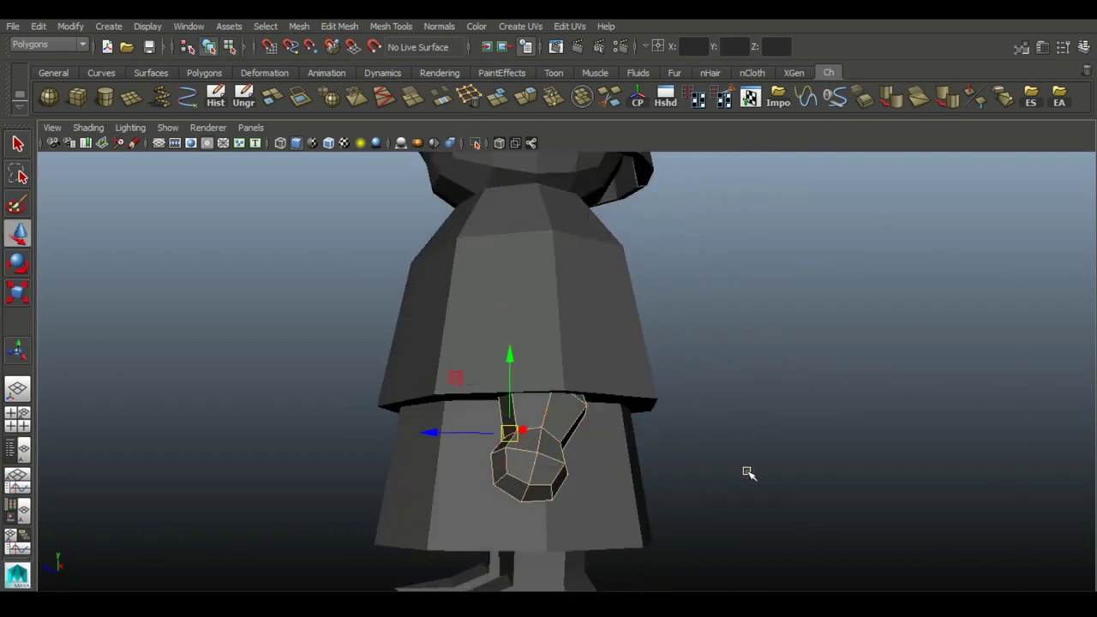
pyautogui.keyDown('alt'); pyautogui.moveTo(748, 472); pyautogui.dragTo(649, 445); pyautogui.keyUp('alt')
pyautogui.click(214, 101)
pyautogui.click(742, 399)
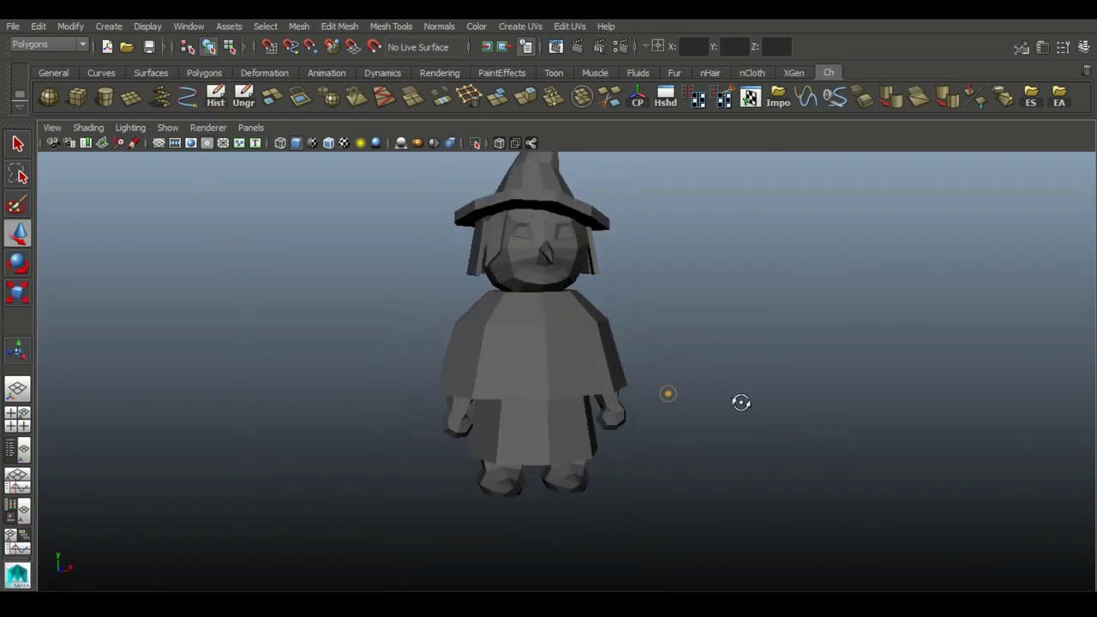
pyautogui.scroll(5, 742, 399)
pyautogui.moveTo(798, 428)
pyautogui.keyDown('alt'); pyautogui.mouseDown()
pyautogui.moveTo(676, 430)
pyautogui.moveTo(654, 419)
pyautogui.mouseUp(); pyautogui.keyUp('alt')
pyautogui.keyDown('alt'); pyautogui.moveTo(654, 419); pyautogui.dragTo(693, 489, button='right'); pyautogui.keyUp('alt')
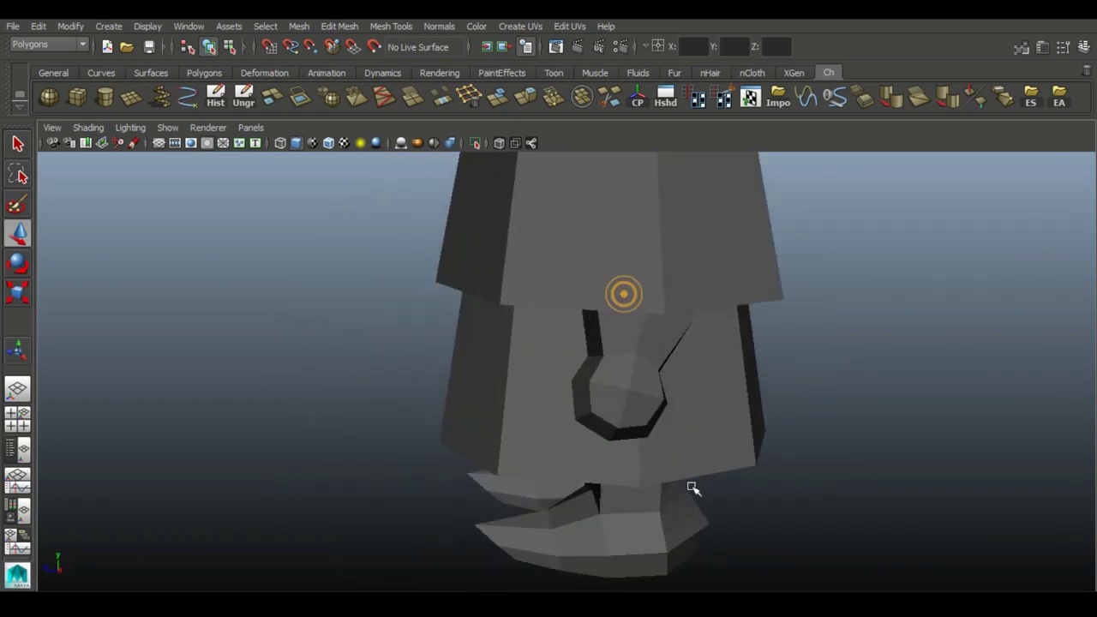
pyautogui.keyDown('alt'); pyautogui.moveTo(693, 489); pyautogui.dragTo(612, 460); pyautogui.keyUp('alt')
pyautogui.click(586, 449)
pyautogui.keyDown('alt'); pyautogui.moveTo(774, 524); pyautogui.dragTo(548, 423, button='right'); pyautogui.keyUp('alt')
pyautogui.moveTo(548, 423)
pyautogui.keyDown('alt'); pyautogui.mouseDown()
pyautogui.moveTo(695, 414)
pyautogui.moveTo(294, 405)
pyautogui.moveTo(501, 408)
pyautogui.mouseUp(); pyautogui.keyUp('alt')
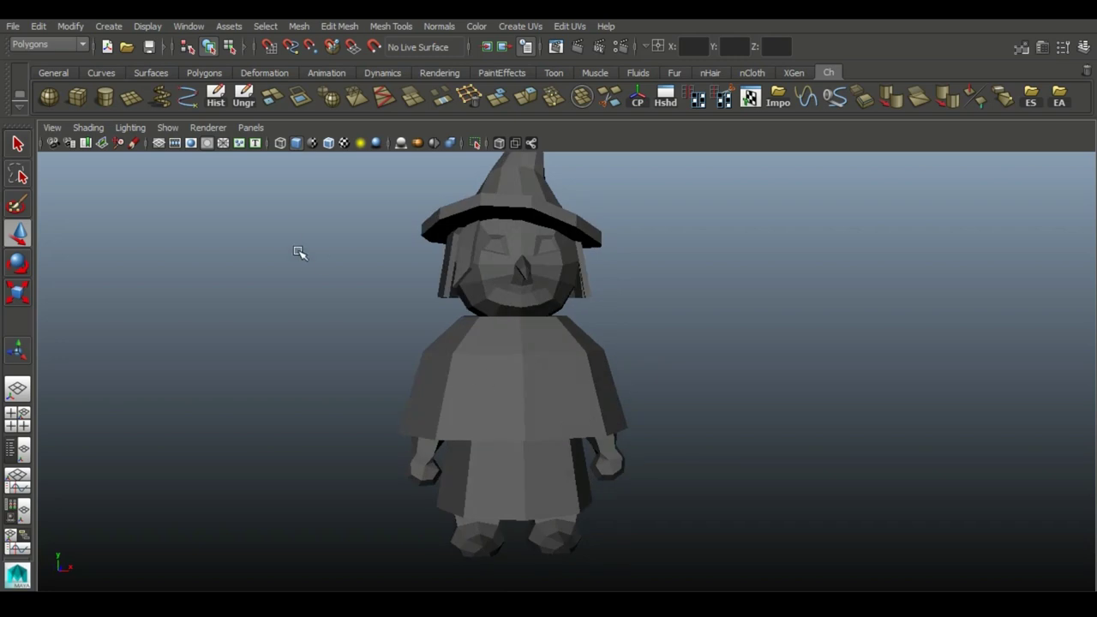
pyautogui.moveTo(354, 463)
pyautogui.keyDown('alt'); pyautogui.mouseDown()
pyautogui.moveTo(404, 448)
pyautogui.moveTo(642, 429)
pyautogui.mouseUp(); pyautogui.keyUp('alt')
# Create a polygon cylinder beside the witch and scale it thin and tall
pyautogui.keyDown('alt'); pyautogui.moveTo(642, 428); pyautogui.dragTo(656, 442, button='right'); pyautogui.keyUp('alt')
pyautogui.moveTo(656, 443)
pyautogui.mouseDown()
pyautogui.moveTo(662, 504)
pyautogui.moveTo(18, 274)
pyautogui.mouseUp()
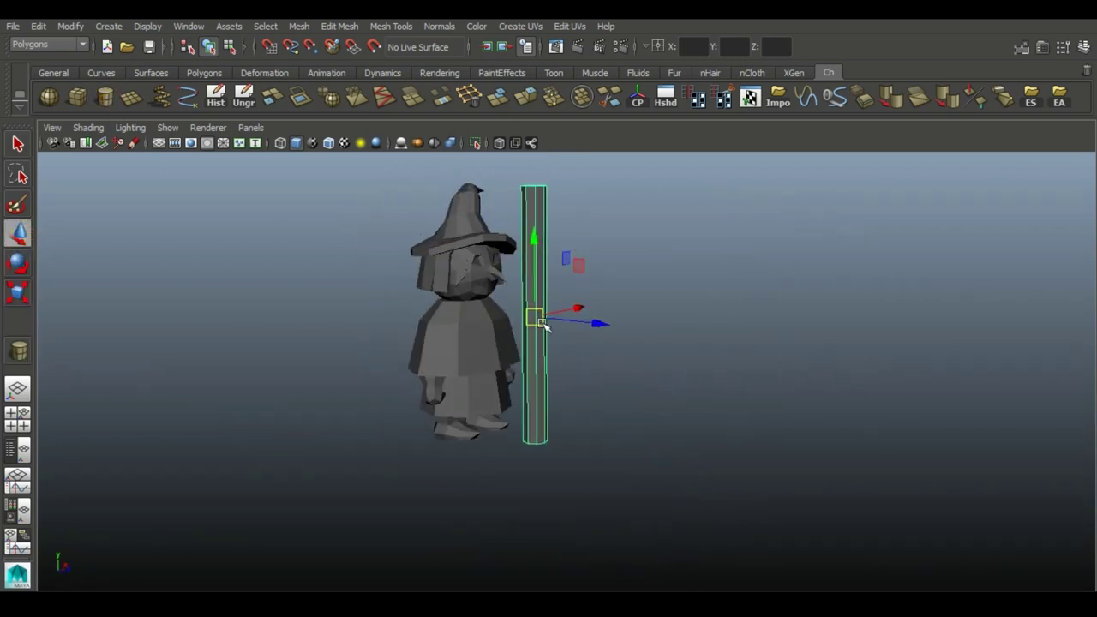
pyautogui.keyDown('alt'); pyautogui.moveTo(441, 396); pyautogui.dragTo(565, 435, button='right'); pyautogui.keyUp('alt')
pyautogui.moveTo(565, 435)
pyautogui.keyDown('alt'); pyautogui.mouseDown()
pyautogui.moveTo(574, 388)
pyautogui.moveTo(734, 399)
pyautogui.moveTo(654, 416)
pyautogui.moveTo(749, 426)
pyautogui.moveTo(704, 415)
pyautogui.mouseUp(); pyautogui.keyUp('alt')
# Rotate the thin cylinder so it lies horizontal as the broom handle
pyautogui.press('e')
pyautogui.click(19, 295)
pyautogui.moveTo(214, 411)
pyautogui.keyDown('alt'); pyautogui.mouseDown()
pyautogui.moveTo(470, 432)
pyautogui.moveTo(678, 402)
pyautogui.mouseUp(); pyautogui.keyUp('alt')
pyautogui.scroll(2, 677, 401)
pyautogui.press('r')
pyautogui.press('e')
pyautogui.moveTo(514, 377)
pyautogui.mouseDown()
pyautogui.moveTo(529, 403)
pyautogui.moveTo(480, 463)
pyautogui.moveTo(649, 449)
pyautogui.moveTo(506, 374)
pyautogui.moveTo(590, 497)
pyautogui.mouseUp()
pyautogui.press('w')
# Toggle see-through and wireframe display to inspect the cylinder, then delete the large cylinder
pyautogui.click(497, 143)
pyautogui.click(328, 143)
pyautogui.scroll(3, 693, 382)
pyautogui.scroll(-3, 692, 382)
pyautogui.moveTo(693, 383)
pyautogui.keyDown('alt'); pyautogui.mouseDown()
pyautogui.moveTo(499, 143)
pyautogui.moveTo(512, 418)
pyautogui.mouseUp(); pyautogui.keyUp('alt')
pyautogui.click(499, 143)
pyautogui.press('Delete')
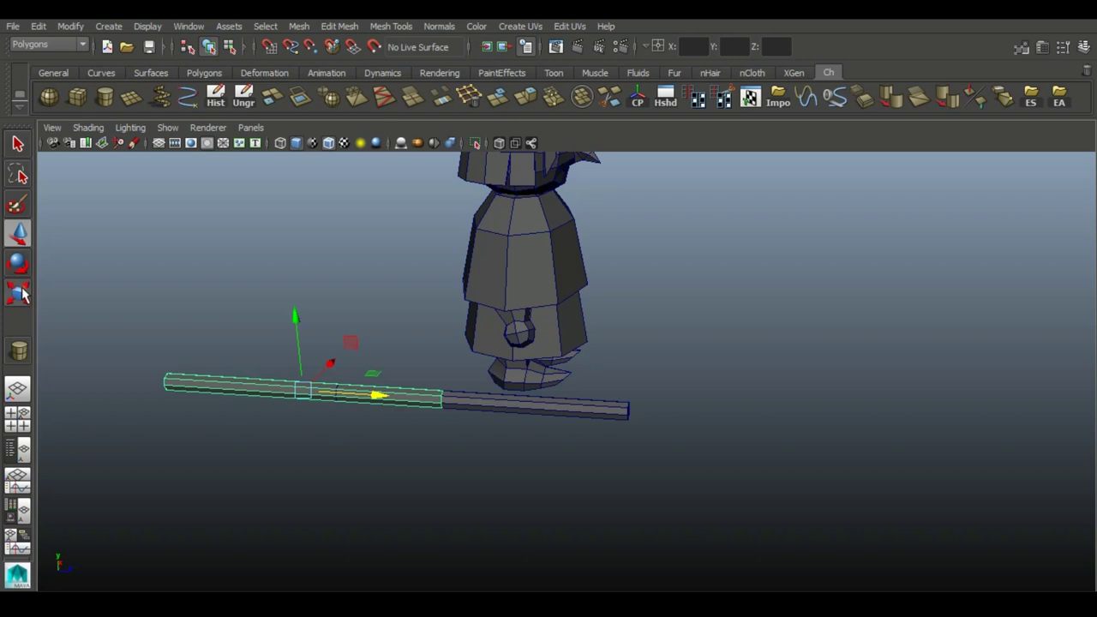
# Scale up the selected end section to thicken and enlarge the broom head
pyautogui.click(19, 294)
pyautogui.keyDown('alt'); pyautogui.moveTo(257, 463); pyautogui.dragTo(311, 489); pyautogui.keyUp('alt')
pyautogui.moveTo(329, 453)
pyautogui.mouseDown()
pyautogui.moveTo(421, 472)
pyautogui.moveTo(460, 423)
pyautogui.moveTo(571, 394)
pyautogui.moveTo(391, 416)
pyautogui.moveTo(487, 262)
pyautogui.mouseUp()
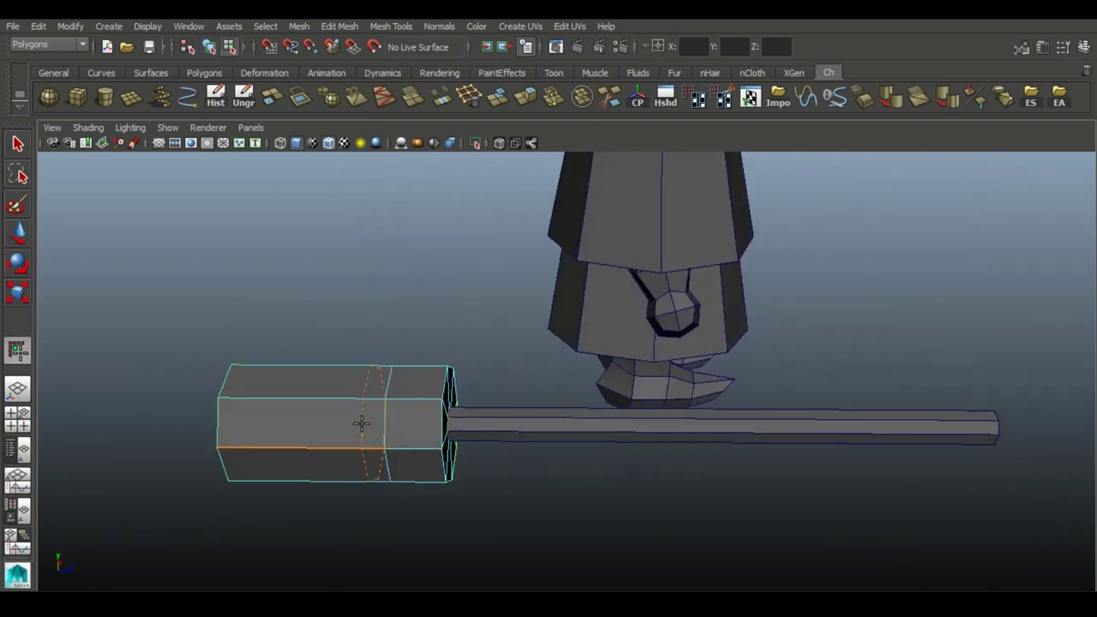
pyautogui.moveTo(417, 456)
pyautogui.keyDown('alt'); pyautogui.mouseDown()
pyautogui.moveTo(369, 265)
pyautogui.moveTo(597, 411)
pyautogui.moveTo(472, 392)
pyautogui.moveTo(485, 407)
pyautogui.mouseUp(); pyautogui.keyUp('alt')
pyautogui.moveTo(454, 446)
pyautogui.keyDown('alt'); pyautogui.mouseDown()
pyautogui.moveTo(404, 387)
pyautogui.moveTo(685, 404)
pyautogui.moveTo(775, 312)
pyautogui.moveTo(681, 448)
pyautogui.moveTo(557, 321)
pyautogui.moveTo(543, 282)
pyautogui.moveTo(416, 247)
pyautogui.mouseUp(); pyautogui.keyUp('alt')
pyautogui.moveTo(416, 247); pyautogui.dragTo(416, 399, button='right')
pyautogui.moveTo(416, 399)
pyautogui.keyDown('alt'); pyautogui.mouseDown()
pyautogui.moveTo(710, 360)
pyautogui.moveTo(507, 400)
pyautogui.moveTo(412, 399)
pyautogui.mouseUp(); pyautogui.keyUp('alt')
# Select the broom head's faces in Face mode and flare them outward into a bow shape
pyautogui.moveTo(412, 400); pyautogui.dragTo(421, 448, button='right')
pyautogui.click(421, 448)
pyautogui.keyDown('alt'); pyautogui.moveTo(421, 448); pyautogui.dragTo(501, 434); pyautogui.keyUp('alt')
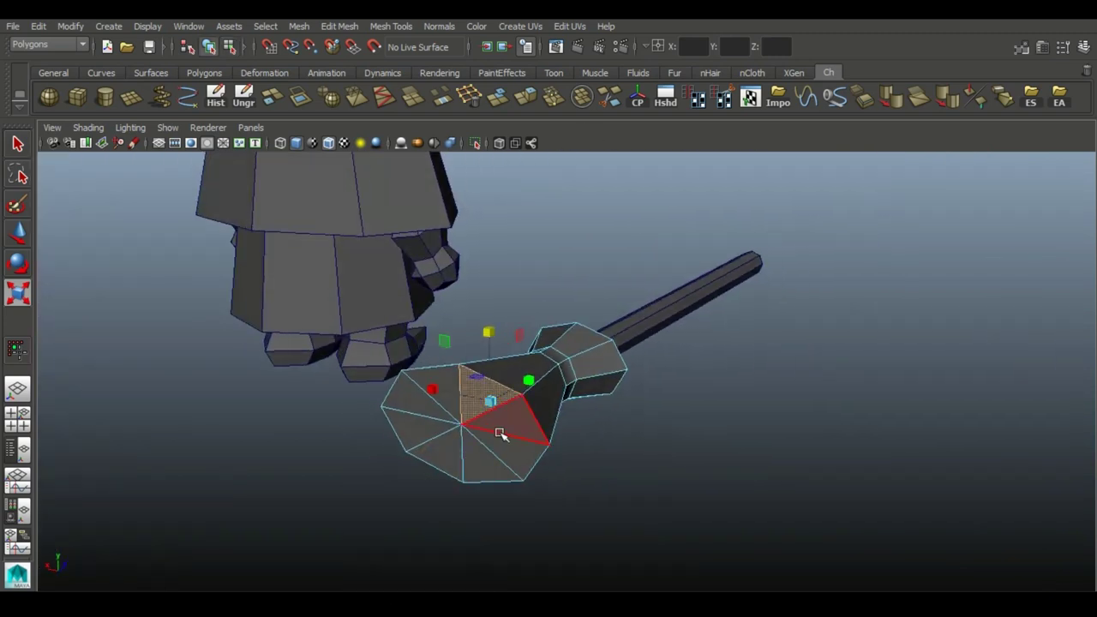
pyautogui.moveTo(778, 471)
pyautogui.keyDown('alt'); pyautogui.mouseDown()
pyautogui.moveTo(629, 521)
pyautogui.moveTo(436, 458)
pyautogui.mouseUp(); pyautogui.keyUp('alt')
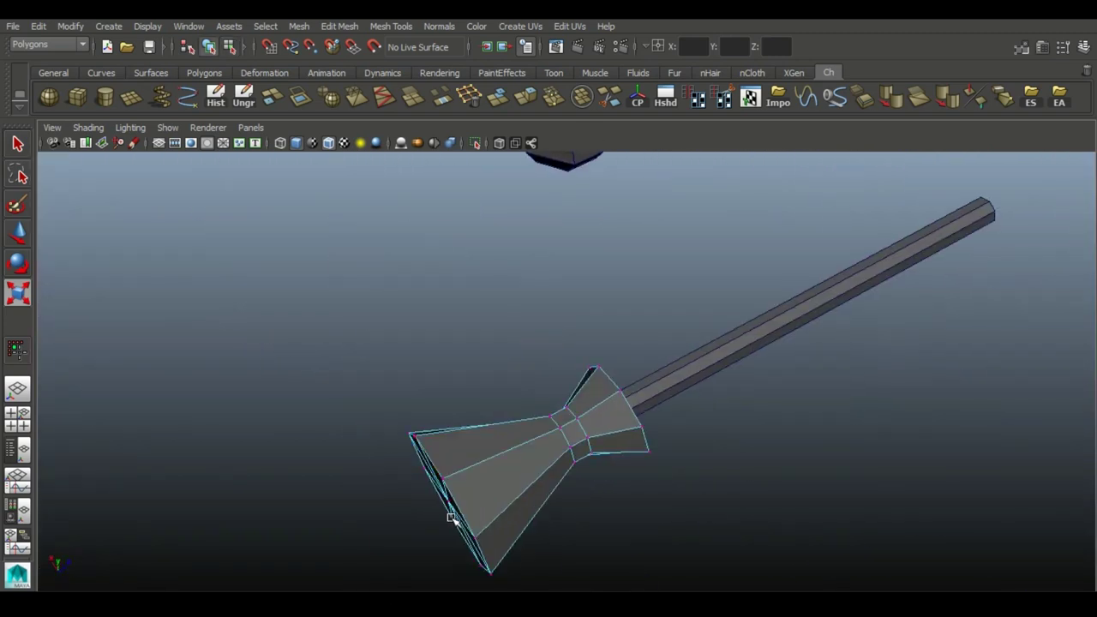
pyautogui.click(17, 233)
pyautogui.moveTo(377, 402)
pyautogui.keyDown('alt'); pyautogui.mouseDown()
pyautogui.moveTo(397, 416)
pyautogui.moveTo(424, 366)
pyautogui.mouseUp(); pyautogui.keyUp('alt')
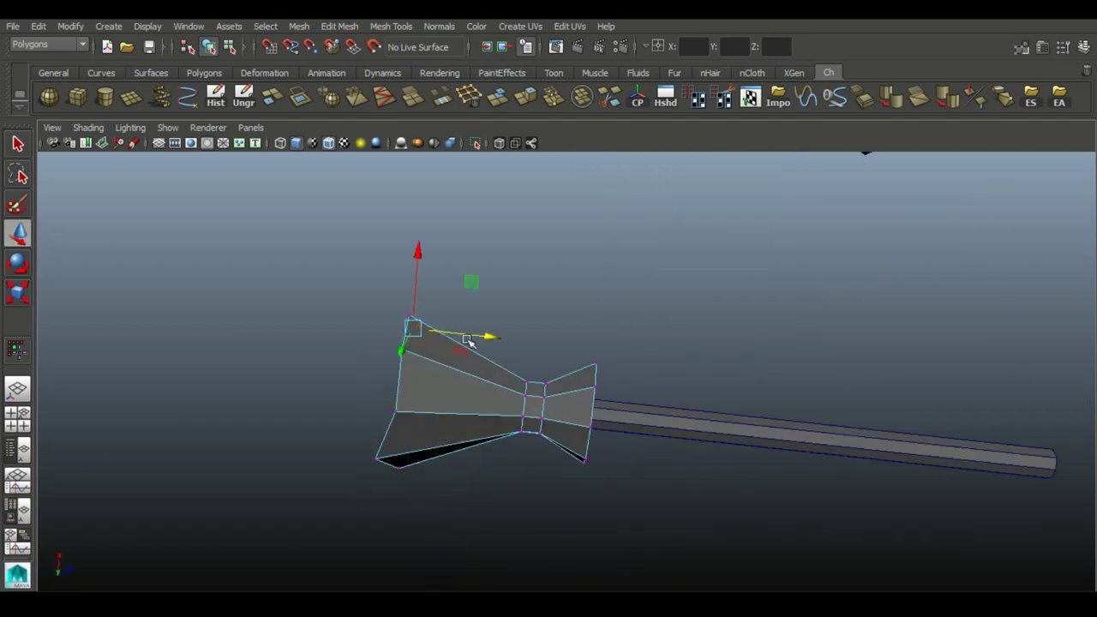
pyautogui.moveTo(465, 330)
pyautogui.keyDown('alt'); pyautogui.mouseDown()
pyautogui.moveTo(448, 451)
pyautogui.moveTo(507, 441)
pyautogui.moveTo(502, 489)
pyautogui.mouseUp(); pyautogui.keyUp('alt')
pyautogui.moveTo(497, 248); pyautogui.dragTo(612, 248, button='right')
pyautogui.moveTo(578, 214)
pyautogui.keyDown('alt'); pyautogui.mouseDown()
pyautogui.moveTo(999, 142)
pyautogui.moveTo(773, 458)
pyautogui.moveTo(614, 459)
pyautogui.moveTo(774, 514)
pyautogui.mouseUp(); pyautogui.keyUp('alt')
pyautogui.click(526, 482)
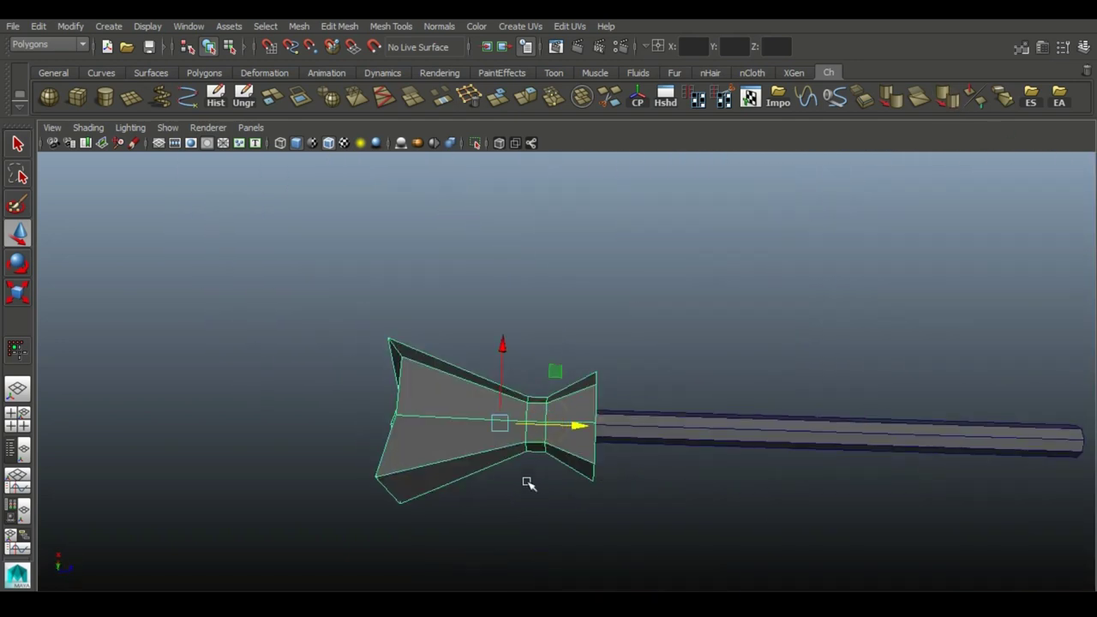
pyautogui.moveTo(533, 428)
pyautogui.keyDown('alt'); pyautogui.mouseDown()
pyautogui.moveTo(519, 456)
pyautogui.moveTo(578, 398)
pyautogui.mouseUp(); pyautogui.keyUp('alt')
pyautogui.press('r')
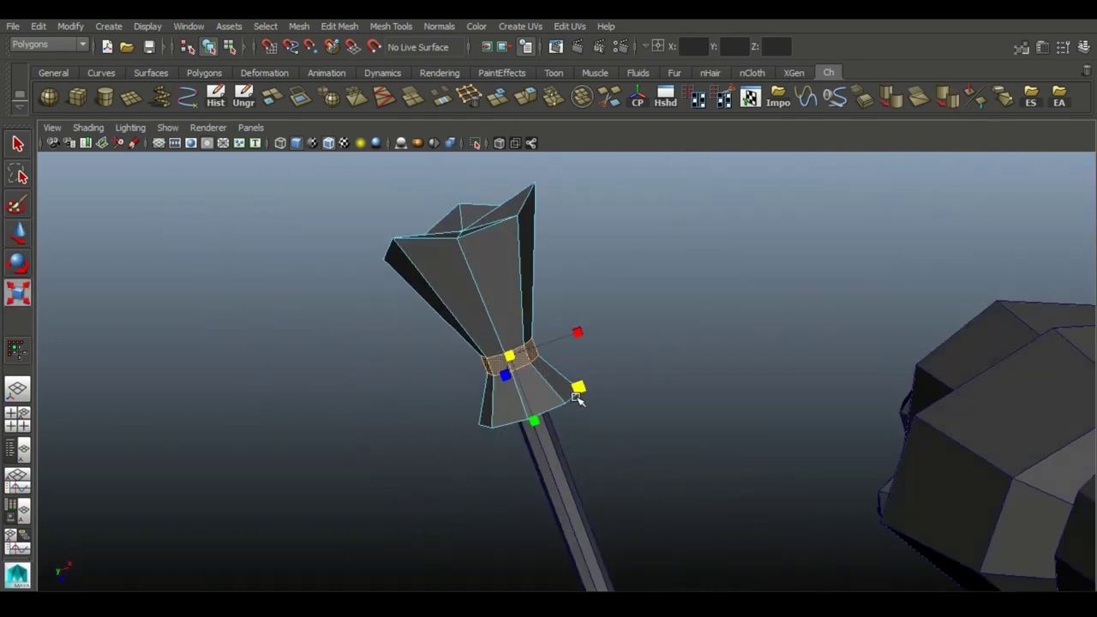
# Select the middle ring of the broom head's faces
pyautogui.keyDown('alt'); pyautogui.moveTo(493, 358); pyautogui.dragTo(423, 394); pyautogui.keyUp('alt')
pyautogui.click(562, 509)
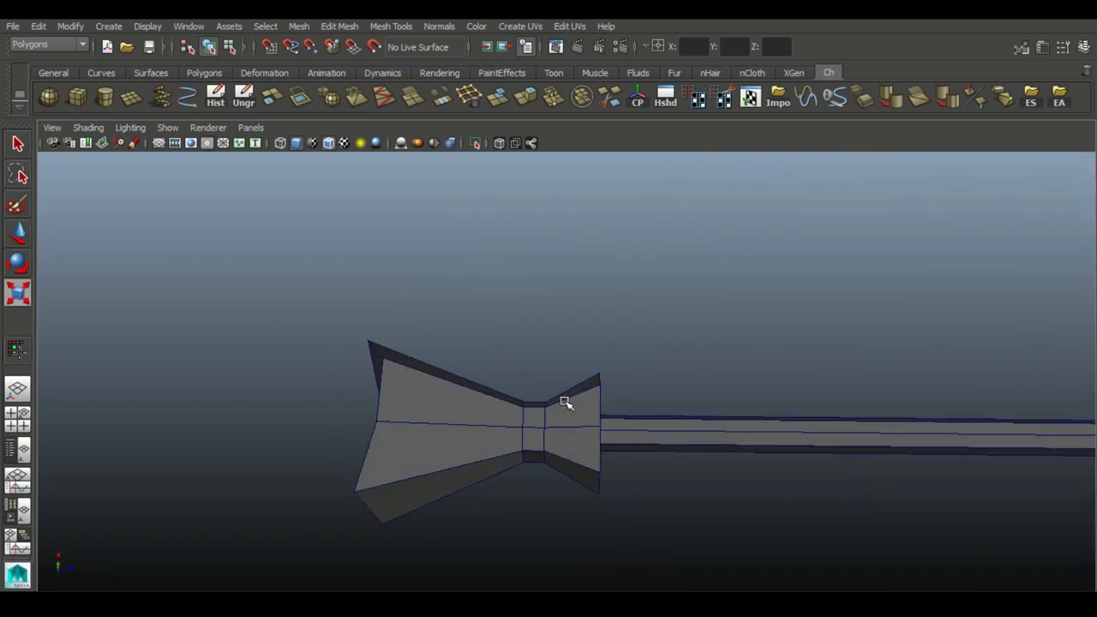
pyautogui.click(568, 400)
pyautogui.keyDown('alt'); pyautogui.moveTo(568, 399); pyautogui.dragTo(560, 423); pyautogui.keyUp('alt')
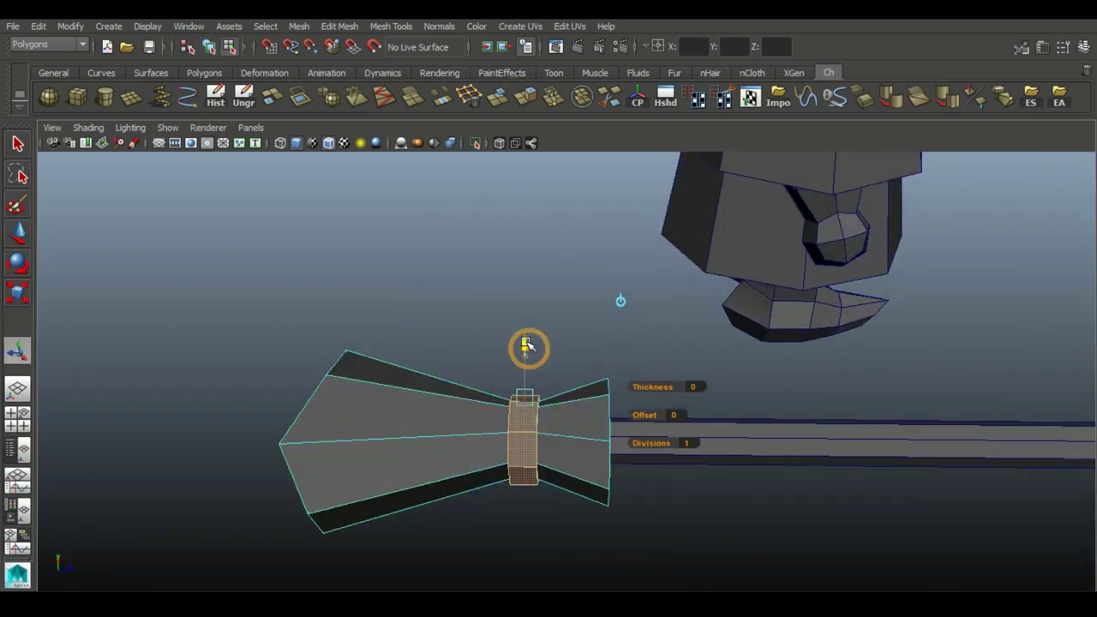
pyautogui.moveTo(526, 345); pyautogui.dragTo(514, 458, button='right')
pyautogui.moveTo(605, 392)
pyautogui.keyDown('alt'); pyautogui.mouseDown()
pyautogui.moveTo(748, 443)
pyautogui.moveTo(490, 422)
pyautogui.moveTo(656, 554)
pyautogui.mouseUp(); pyautogui.keyUp('alt')
# Select the broom handle and orbit along it to view the tip end
pyautogui.click(797, 442)
pyautogui.keyDown('alt'); pyautogui.moveTo(560, 247); pyautogui.dragTo(683, 463); pyautogui.keyUp('alt')
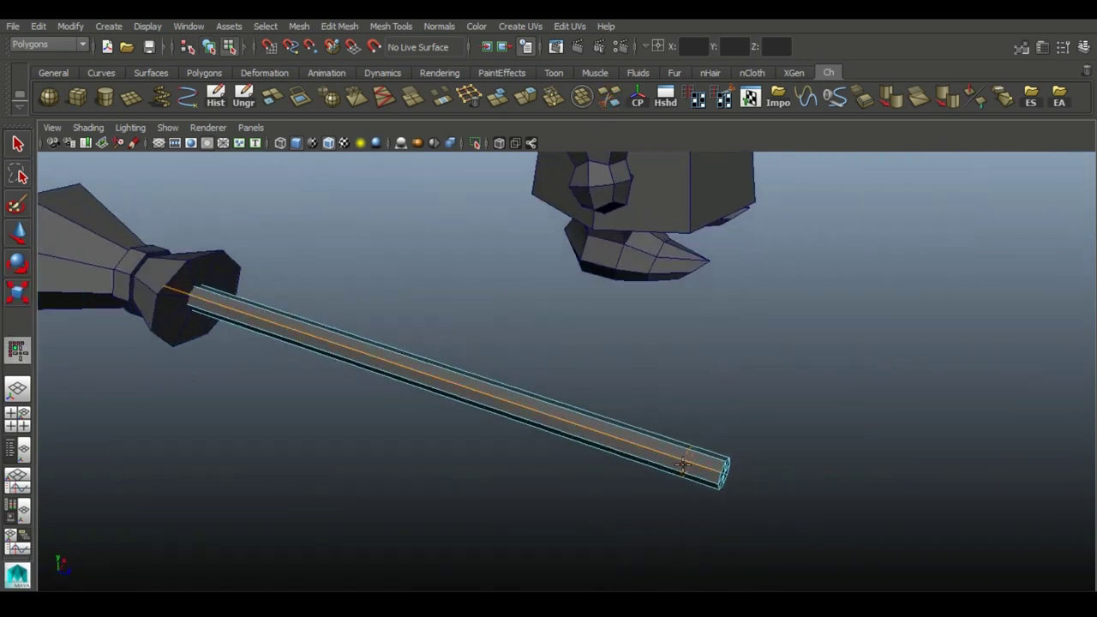
pyautogui.keyDown('alt'); pyautogui.moveTo(73, 255); pyautogui.dragTo(527, 383); pyautogui.keyUp('alt')
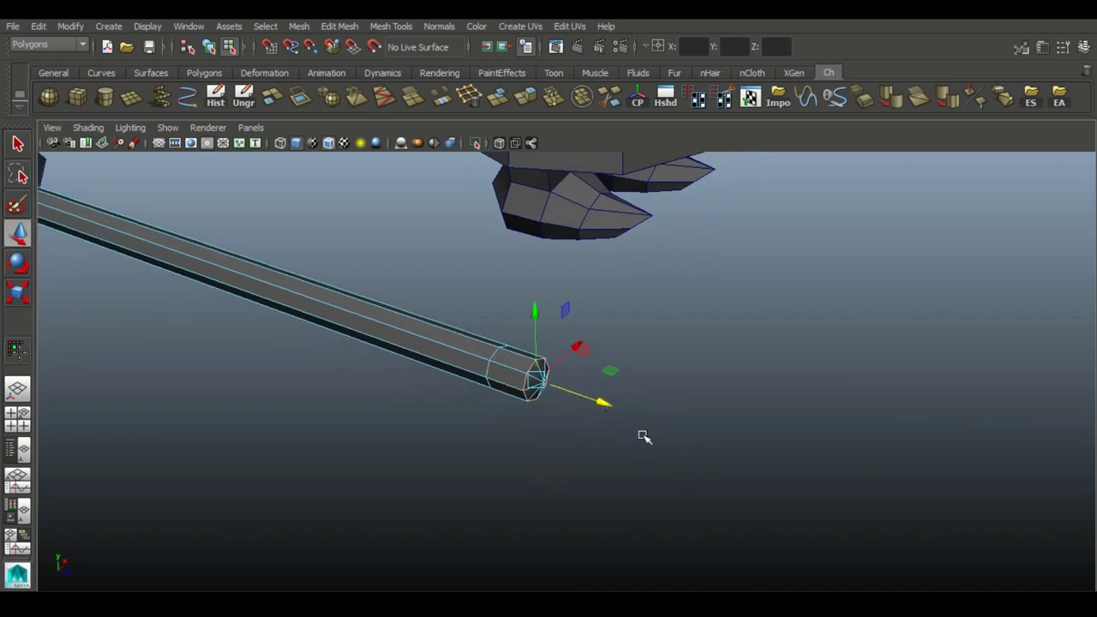
pyautogui.keyDown('alt'); pyautogui.moveTo(644, 436); pyautogui.dragTo(765, 452); pyautogui.keyUp('alt')
pyautogui.moveTo(688, 489)
pyautogui.keyDown('alt'); pyautogui.mouseDown()
pyautogui.moveTo(581, 387)
pyautogui.moveTo(677, 271)
pyautogui.mouseUp(); pyautogui.keyUp('alt')
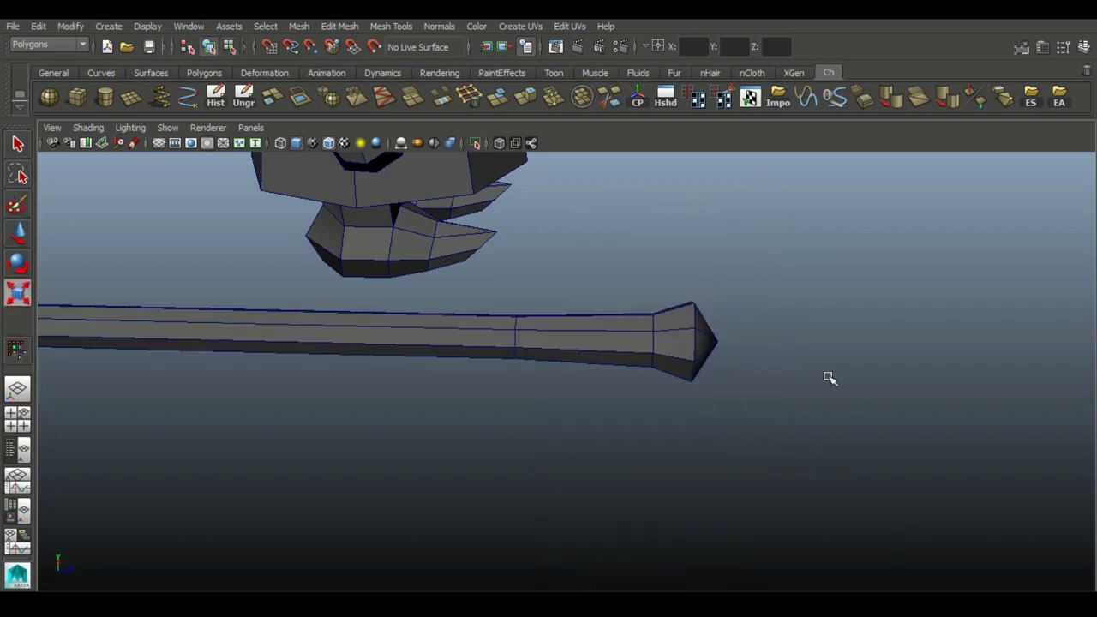
# Move and rotate the broom up into the witch's hand, angled across her body
pyautogui.click(395, 363)
pyautogui.moveTo(395, 363)
pyautogui.keyDown('alt'); pyautogui.mouseDown()
pyautogui.moveTo(685, 404)
pyautogui.moveTo(688, 297)
pyautogui.mouseUp(); pyautogui.keyUp('alt')
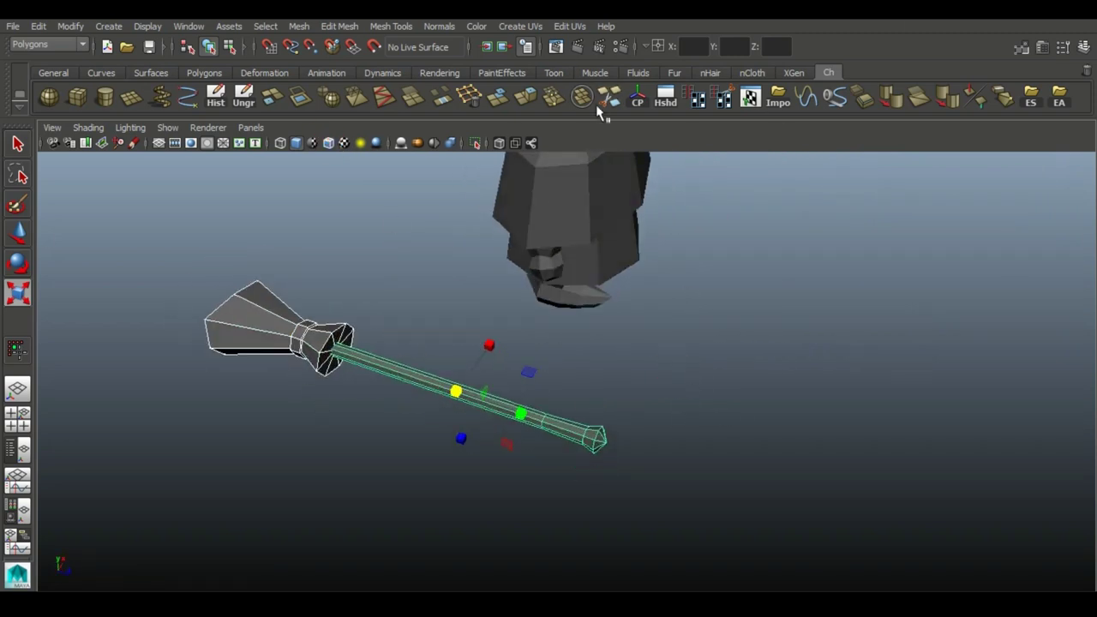
pyautogui.moveTo(412, 381)
pyautogui.mouseDown()
pyautogui.moveTo(564, 274)
pyautogui.moveTo(525, 412)
pyautogui.mouseUp()
pyautogui.moveTo(551, 347)
pyautogui.keyDown('alt'); pyautogui.mouseDown()
pyautogui.moveTo(548, 421)
pyautogui.moveTo(209, 301)
pyautogui.moveTo(624, 294)
pyautogui.moveTo(949, 311)
pyautogui.moveTo(403, 421)
pyautogui.mouseUp(); pyautogui.keyUp('alt')
pyautogui.press('e')
pyautogui.press('w')
pyautogui.click(431, 326)
pyautogui.moveTo(431, 325)
pyautogui.keyDown('alt'); pyautogui.mouseDown()
pyautogui.moveTo(609, 320)
pyautogui.moveTo(763, 441)
pyautogui.moveTo(477, 454)
pyautogui.moveTo(660, 399)
pyautogui.moveTo(827, 371)
pyautogui.mouseUp(); pyautogui.keyUp('alt')
# Raise the broom's tip face slightly in Face mode
pyautogui.click(477, 454)
pyautogui.click(745, 296)
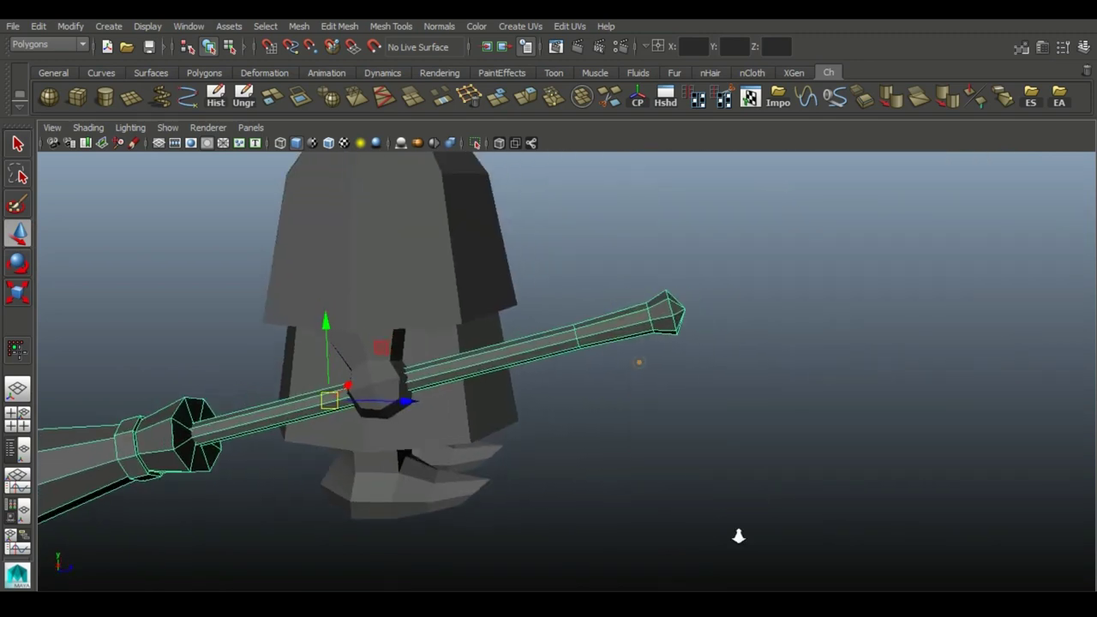
pyautogui.keyDown('alt'); pyautogui.moveTo(736, 534); pyautogui.dragTo(723, 269, button='right'); pyautogui.keyUp('alt')
pyautogui.press('F11')
pyautogui.moveTo(722, 193); pyautogui.dragTo(722, 181)
pyautogui.keyDown('alt'); pyautogui.moveTo(722, 181); pyautogui.dragTo(668, 206, button='right'); pyautogui.keyUp('alt')
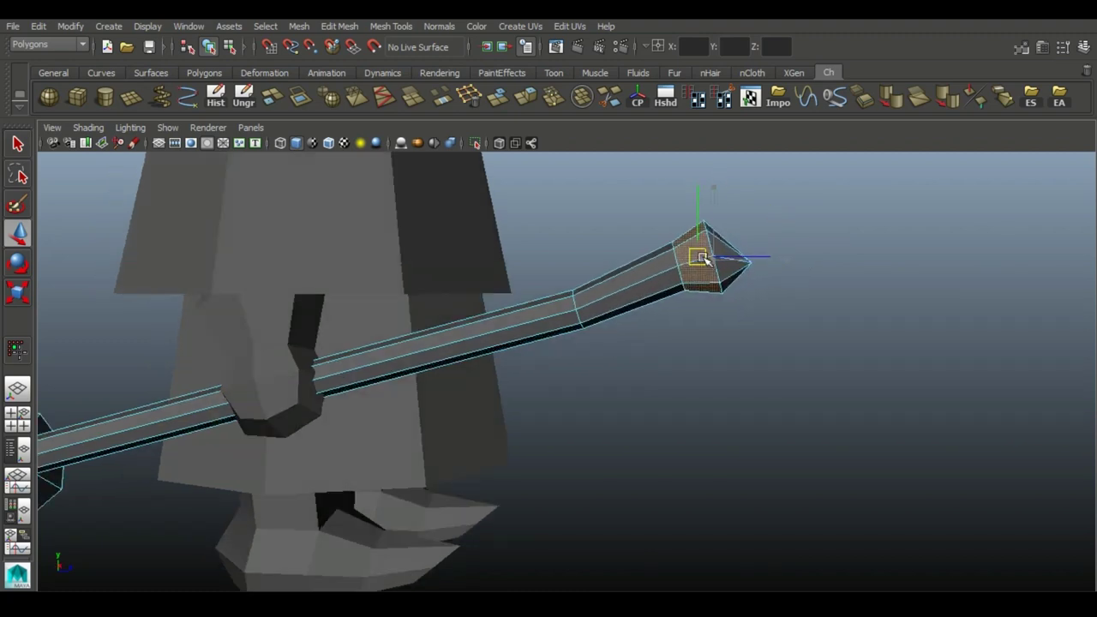
# Check the witch holding the broom from several angles and select her hand
pyautogui.keyDown('alt'); pyautogui.moveTo(668, 205); pyautogui.dragTo(823, 222); pyautogui.keyUp('alt')
pyautogui.moveTo(385, 383)
pyautogui.keyDown('alt'); pyautogui.mouseDown()
pyautogui.moveTo(371, 401)
pyautogui.moveTo(582, 411)
pyautogui.moveTo(440, 431)
pyautogui.mouseUp(); pyautogui.keyUp('alt')
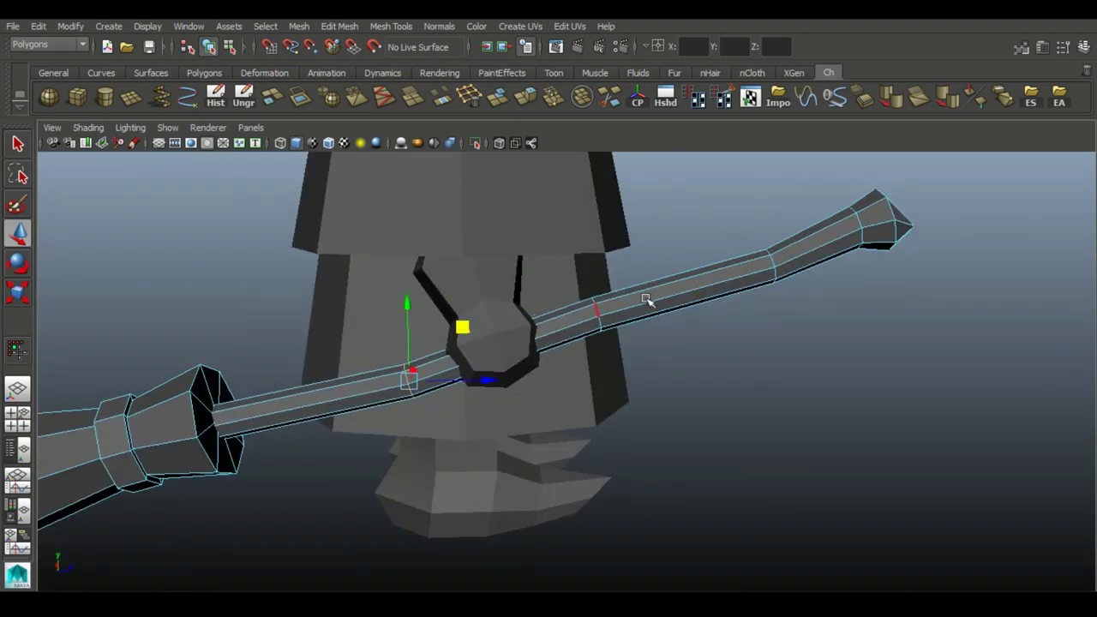
pyautogui.rightClick(673, 314)
pyautogui.moveTo(673, 313)
pyautogui.keyDown('alt'); pyautogui.mouseDown()
pyautogui.moveTo(570, 399)
pyautogui.moveTo(598, 379)
pyautogui.moveTo(422, 271)
pyautogui.moveTo(835, 517)
pyautogui.mouseUp(); pyautogui.keyUp('alt')
pyautogui.click(489, 318)
pyautogui.moveTo(771, 343)
pyautogui.keyDown('alt'); pyautogui.mouseDown()
pyautogui.moveTo(700, 455)
pyautogui.moveTo(455, 395)
pyautogui.moveTo(666, 466)
pyautogui.mouseUp(); pyautogui.keyUp('alt')
pyautogui.scroll(-3, 652, 338)
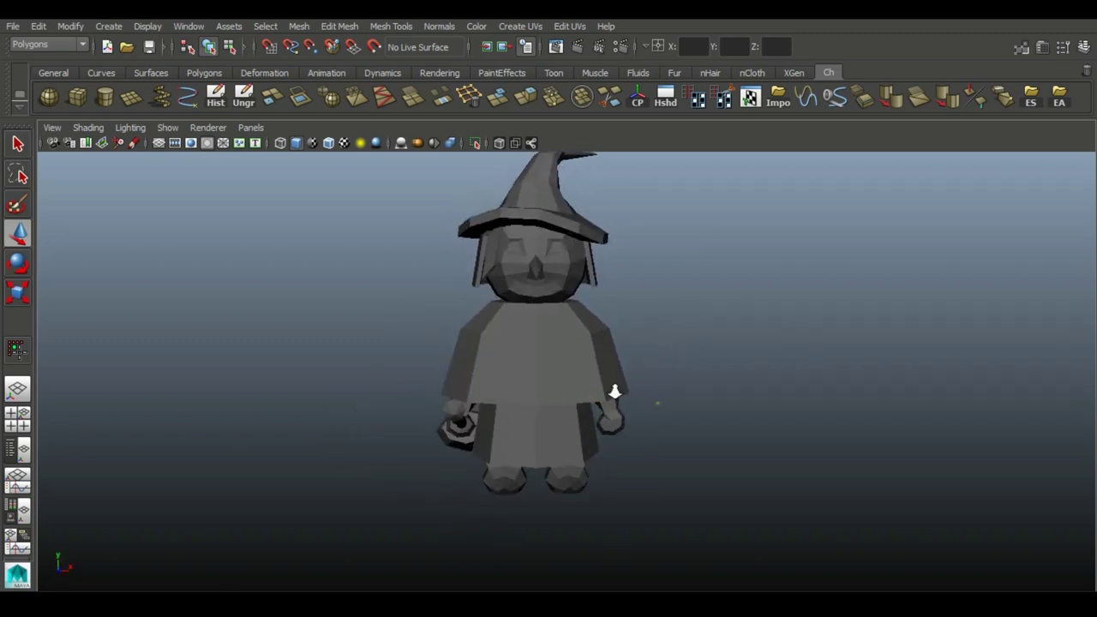
# Zoom in on the witch's face and return the face mesh to object mode
pyautogui.hotkey('ctrl', 'space')
pyautogui.moveTo(605, 417)
pyautogui.keyDown('alt'); pyautogui.mouseDown()
pyautogui.moveTo(708, 343)
pyautogui.moveTo(790, 320)
pyautogui.moveTo(365, 345)
pyautogui.moveTo(612, 337)
pyautogui.mouseUp(); pyautogui.keyUp('alt')
pyautogui.hotkey('ctrl', 'space')
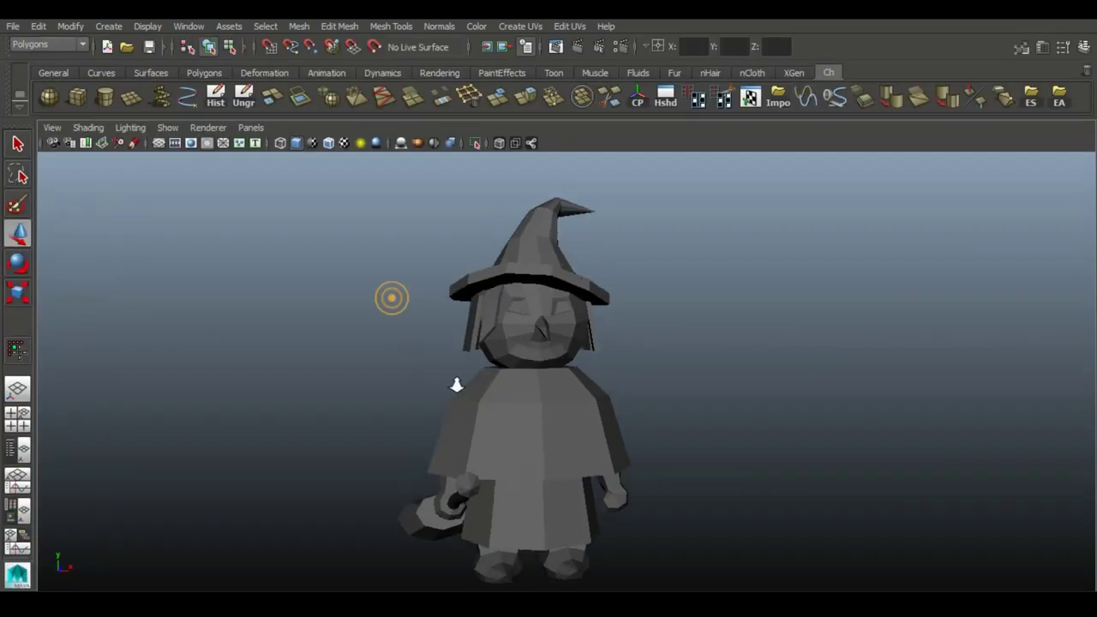
pyautogui.click(521, 283)
pyautogui.keyDown('alt'); pyautogui.moveTo(522, 379); pyautogui.dragTo(497, 429); pyautogui.keyUp('alt')
pyautogui.click(756, 428)
pyautogui.moveTo(756, 429)
pyautogui.keyDown('alt'); pyautogui.mouseDown()
pyautogui.moveTo(573, 344)
pyautogui.moveTo(591, 388)
pyautogui.mouseUp(); pyautogui.keyUp('alt')
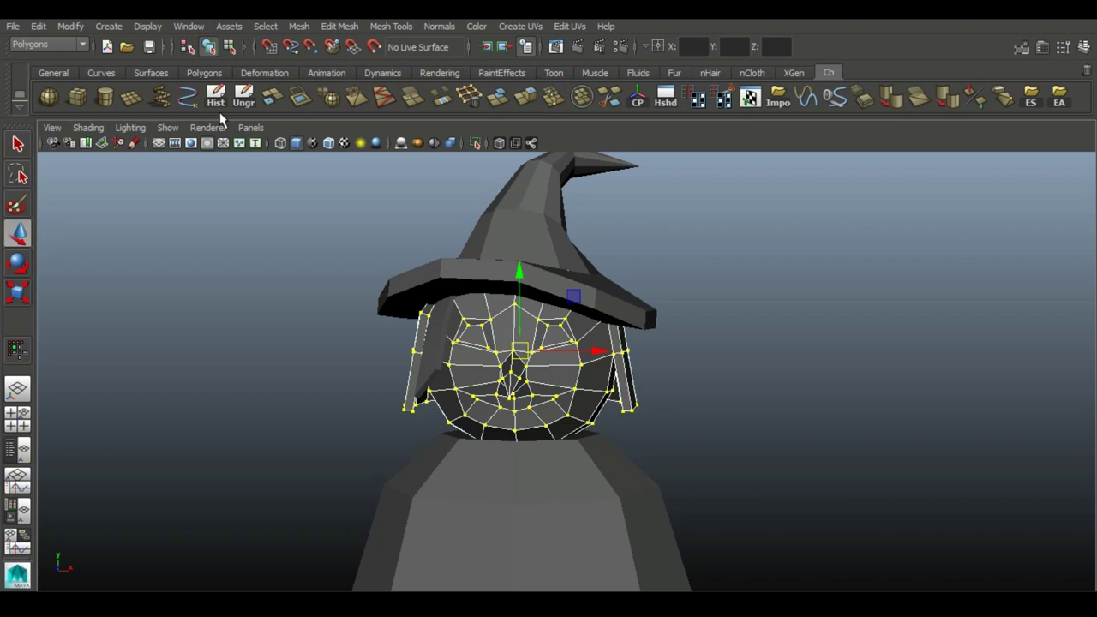
pyautogui.press('F8')
pyautogui.keyDown('alt'); pyautogui.moveTo(588, 428); pyautogui.dragTo(514, 441); pyautogui.keyUp('alt')
pyautogui.moveTo(524, 257); pyautogui.dragTo(493, 382, button='right')
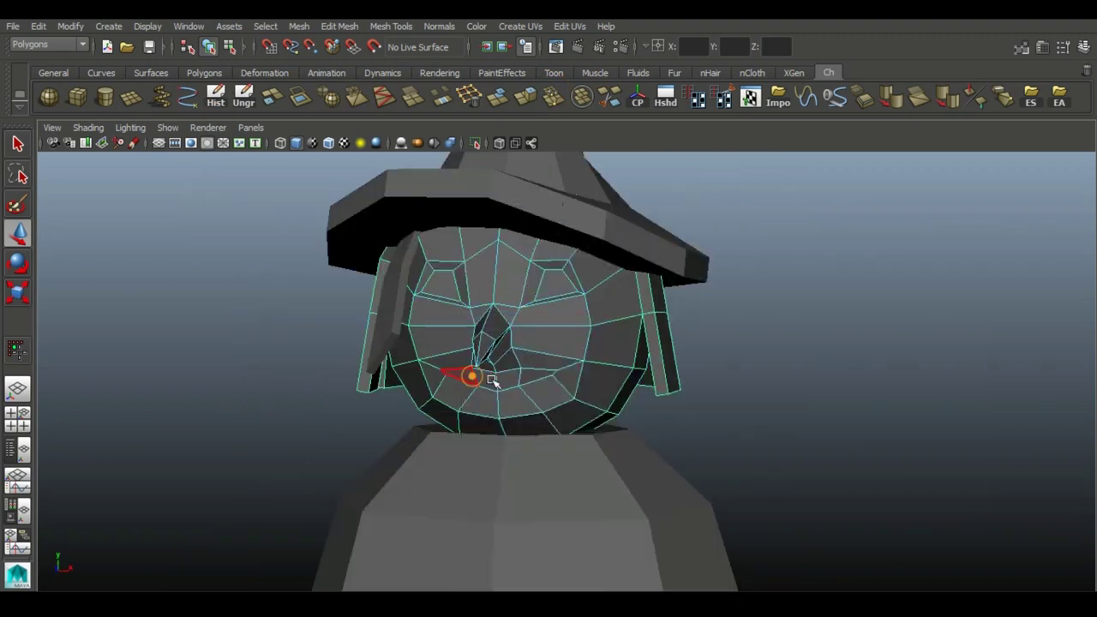
pyautogui.keyDown('alt'); pyautogui.moveTo(566, 363); pyautogui.dragTo(517, 117); pyautogui.keyUp('alt')
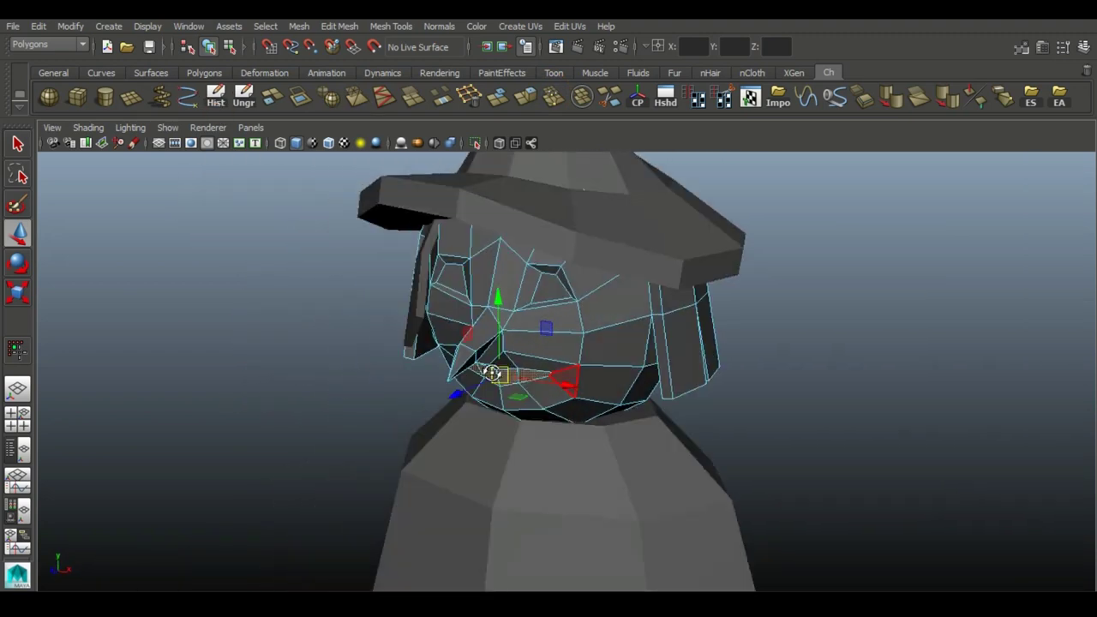
# Set the mouth material's colour to a deep purple in the Attribute Editor
pyautogui.click(439, 72)
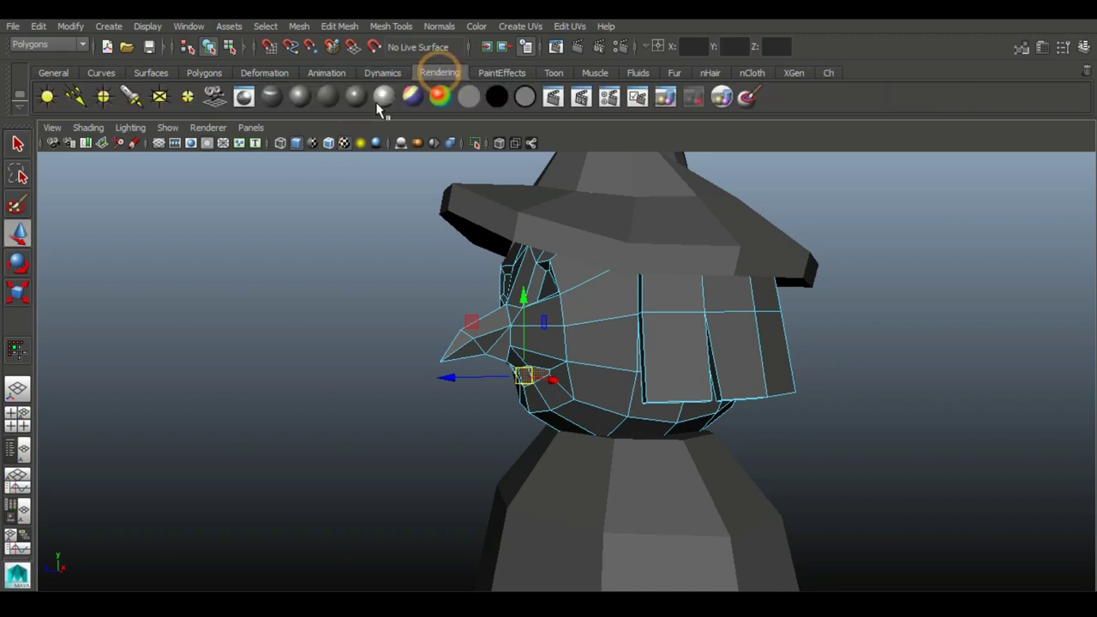
pyautogui.hotkey('ctrl', 'a')
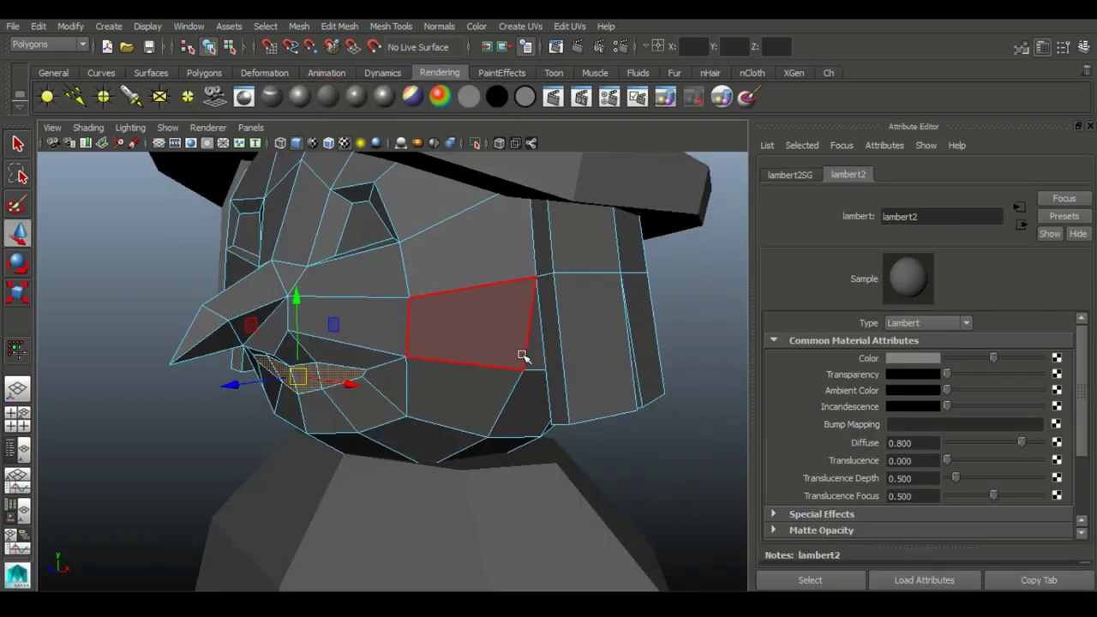
pyautogui.click(933, 357)
pyautogui.moveTo(959, 416); pyautogui.dragTo(868, 416)
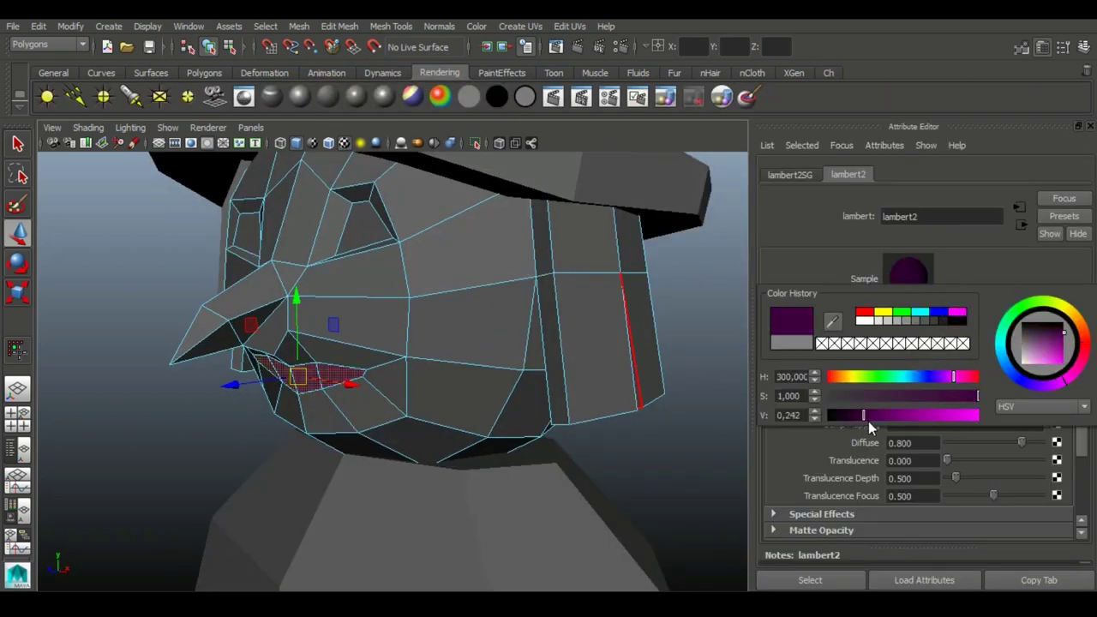
pyautogui.moveTo(937, 414); pyautogui.dragTo(878, 414)
pyautogui.click(572, 505)
# Orbit out to a front view of the whole character
pyautogui.keyDown('alt'); pyautogui.moveTo(444, 448); pyautogui.dragTo(534, 435); pyautogui.keyUp('alt')
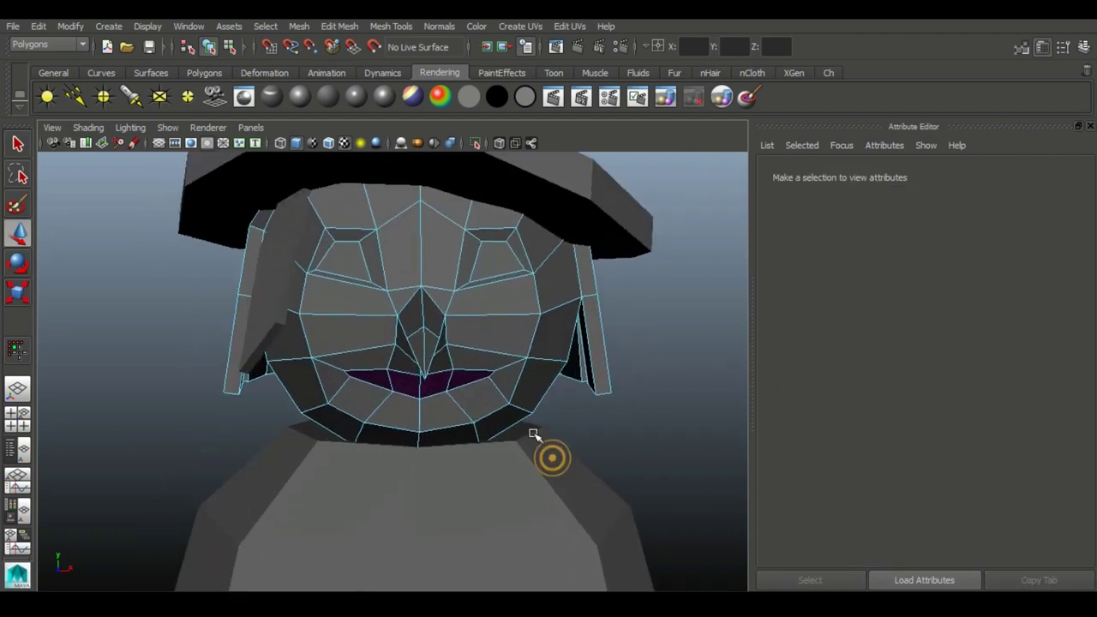
pyautogui.moveTo(628, 418)
pyautogui.keyDown('alt'); pyautogui.mouseDown()
pyautogui.moveTo(522, 358)
pyautogui.moveTo(289, 403)
pyautogui.mouseUp(); pyautogui.keyUp('alt')
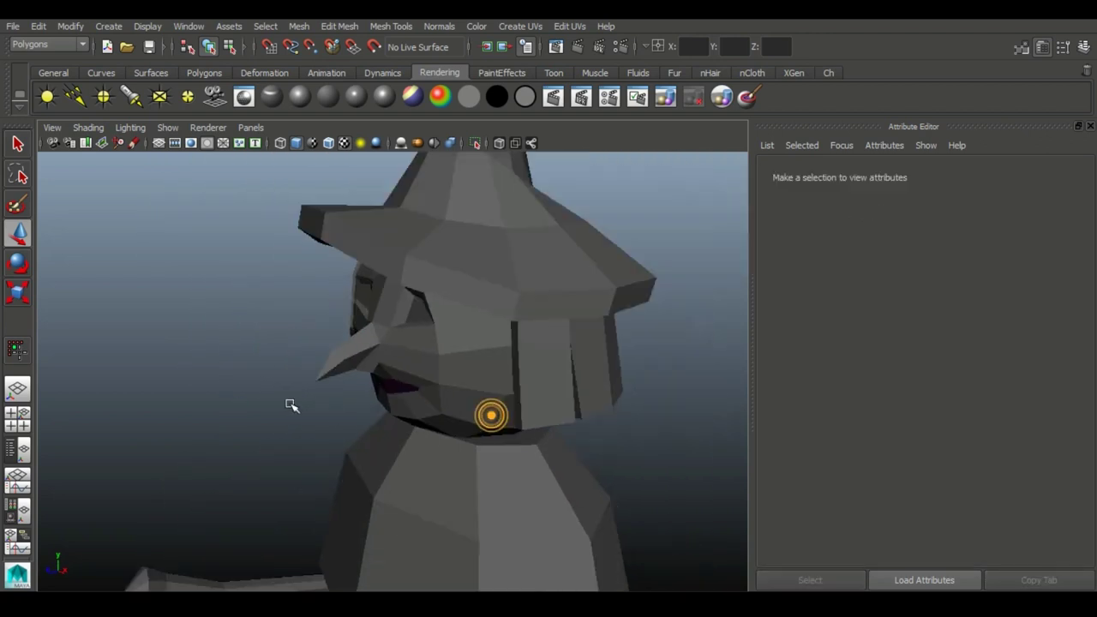
pyautogui.keyDown('alt'); pyautogui.moveTo(289, 403); pyautogui.dragTo(257, 360, button='right'); pyautogui.keyUp('alt')
pyautogui.click(829, 73)
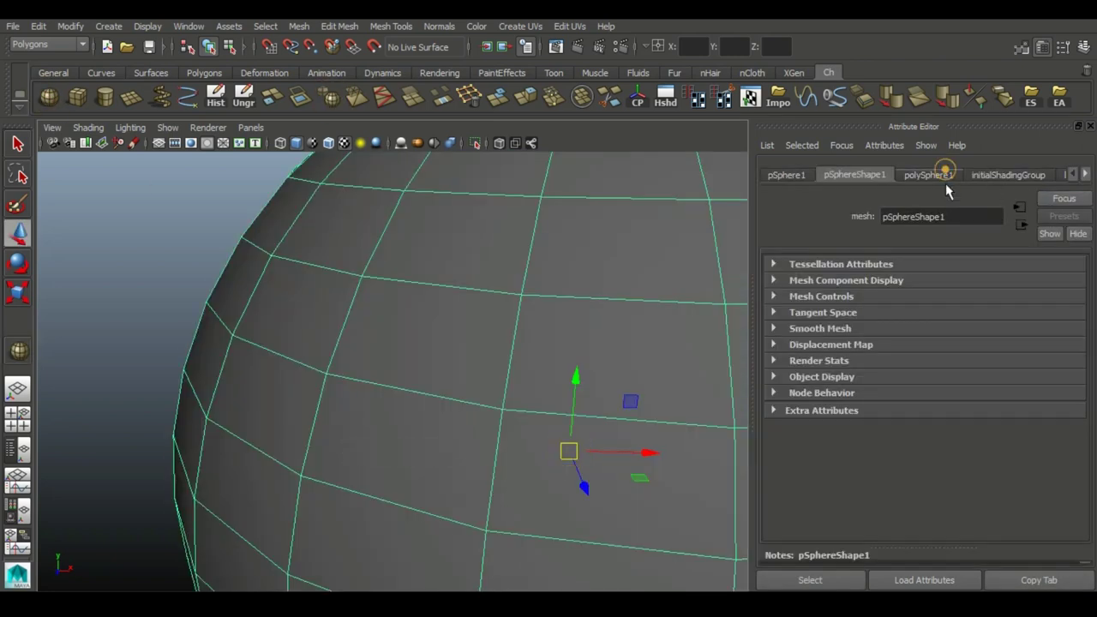
# Create a sphere with 8 subdivisions and delete a vertical strip of its faces
pyautogui.click(943, 174)
pyautogui.moveTo(994, 308)
pyautogui.mouseDown()
pyautogui.moveTo(960, 308)
pyautogui.moveTo(960, 326)
pyautogui.mouseUp()
pyautogui.press('f')
pyautogui.press('e')
pyautogui.moveTo(462, 407)
pyautogui.keyDown('alt'); pyautogui.mouseDown()
pyautogui.moveTo(538, 392)
pyautogui.moveTo(404, 436)
pyautogui.moveTo(384, 419)
pyautogui.mouseUp(); pyautogui.keyUp('alt')
pyautogui.press('F11')
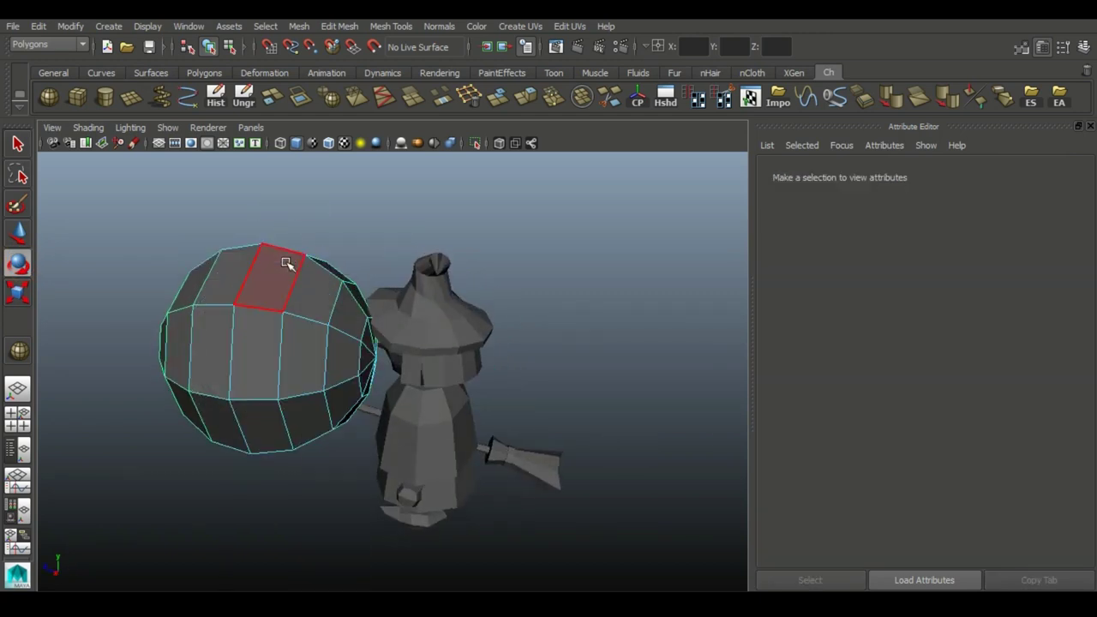
pyautogui.moveTo(286, 257); pyautogui.dragTo(273, 407)
pyautogui.press('Delete')
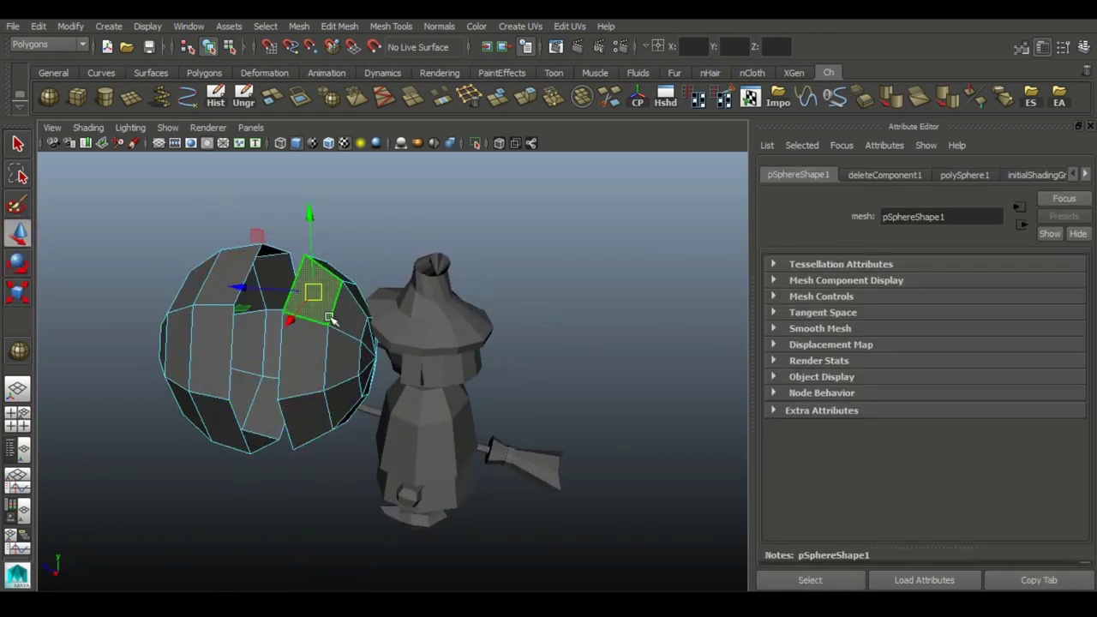
# Shrink the sphere to eye size and move it toward the witch's eye socket
pyautogui.press('t')
pyautogui.hotkey('ctrl', 'z')
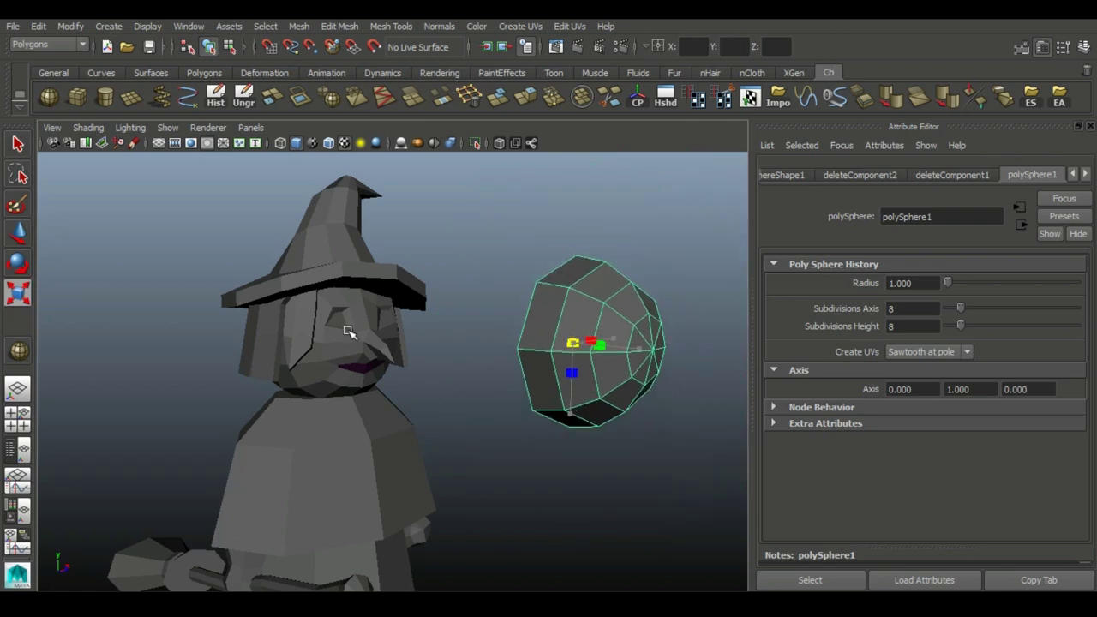
pyautogui.hotkey('ctrl', 'z')
pyautogui.scroll(5, 311, 367)
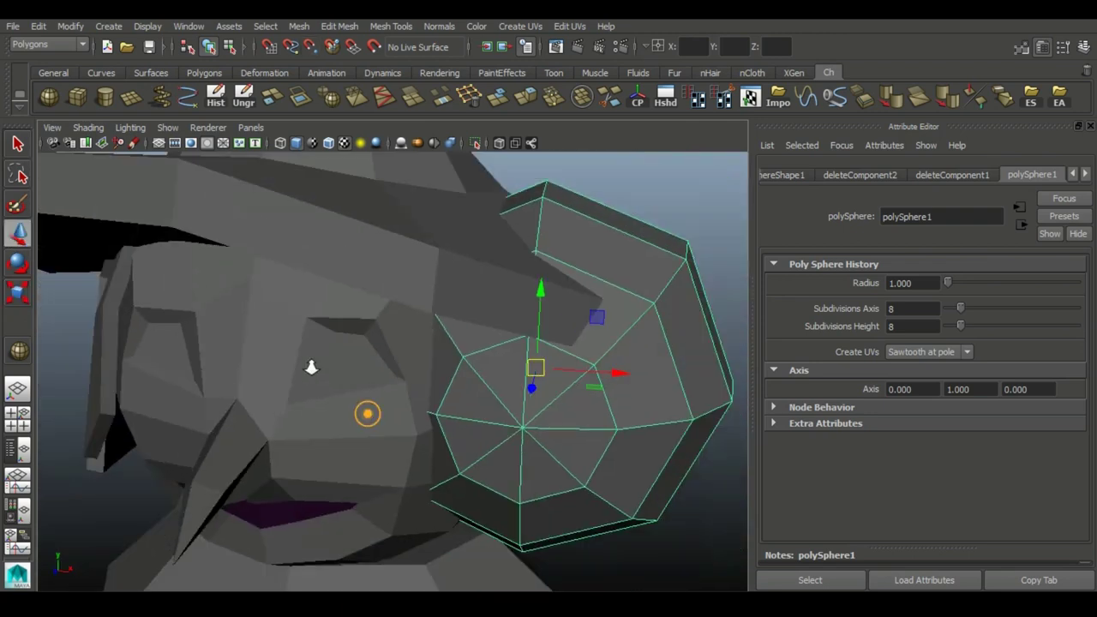
pyautogui.hotkey('ctrl', 'z')
pyautogui.press('w')
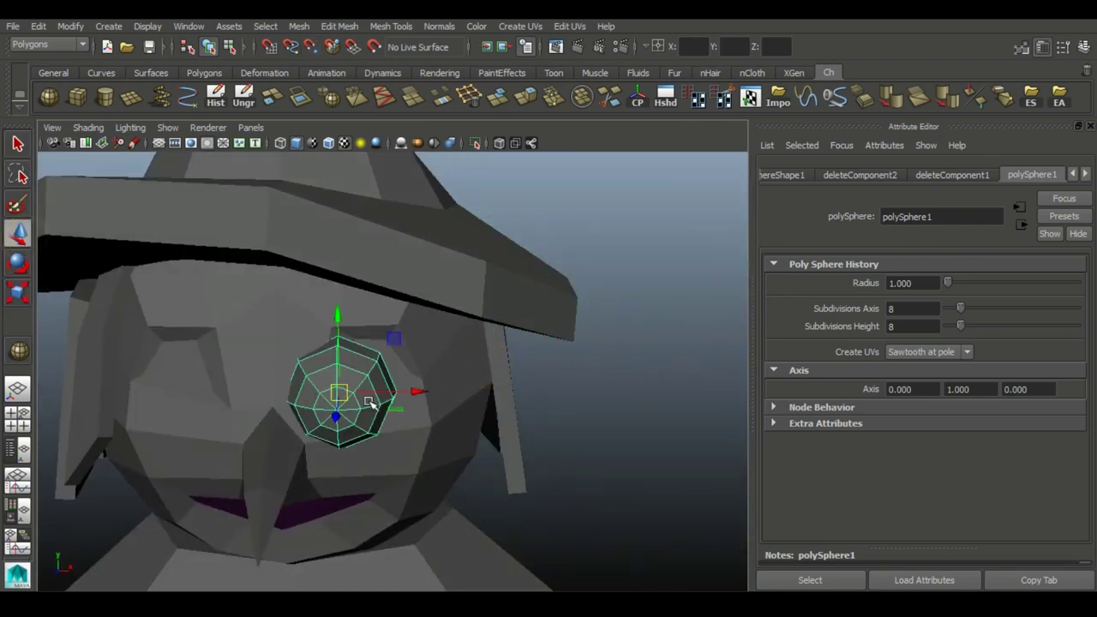
pyautogui.keyDown('alt'); pyautogui.moveTo(369, 402); pyautogui.dragTo(391, 455); pyautogui.keyUp('alt')
pyautogui.moveTo(420, 318)
pyautogui.keyDown('alt'); pyautogui.mouseDown()
pyautogui.moveTo(318, 386)
pyautogui.moveTo(417, 403)
pyautogui.moveTo(257, 396)
pyautogui.moveTo(418, 419)
pyautogui.moveTo(268, 353)
pyautogui.moveTo(400, 394)
pyautogui.moveTo(278, 393)
pyautogui.mouseUp(); pyautogui.keyUp('alt')
pyautogui.press('r')
pyautogui.click(19, 233)
pyautogui.moveTo(171, 292)
pyautogui.keyDown('alt'); pyautogui.mouseDown()
pyautogui.moveTo(251, 324)
pyautogui.moveTo(372, 282)
pyautogui.mouseUp(); pyautogui.keyUp('alt')
# Select the face mesh in vertex mode to check the eye socket from the front
pyautogui.click(588, 403)
pyautogui.keyDown('alt'); pyautogui.moveTo(587, 404); pyautogui.dragTo(428, 514, button='right'); pyautogui.keyUp('alt')
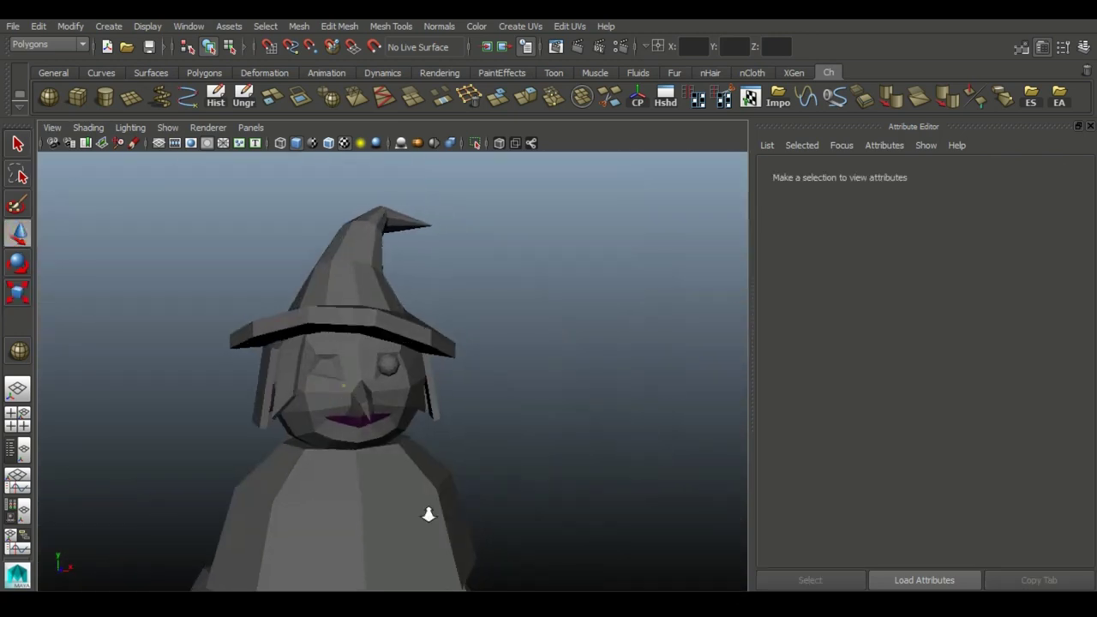
pyautogui.moveTo(177, 362)
pyautogui.keyDown('alt'); pyautogui.mouseDown()
pyautogui.moveTo(390, 362)
pyautogui.moveTo(415, 298)
pyautogui.mouseUp(); pyautogui.keyUp('alt')
pyautogui.press('w')
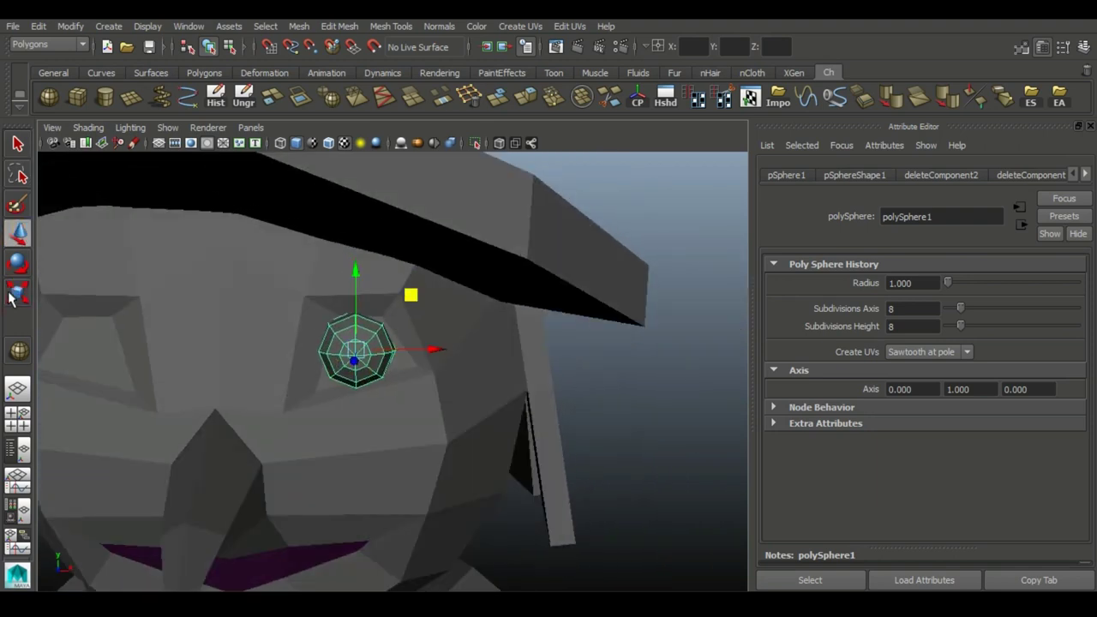
pyautogui.click(425, 469)
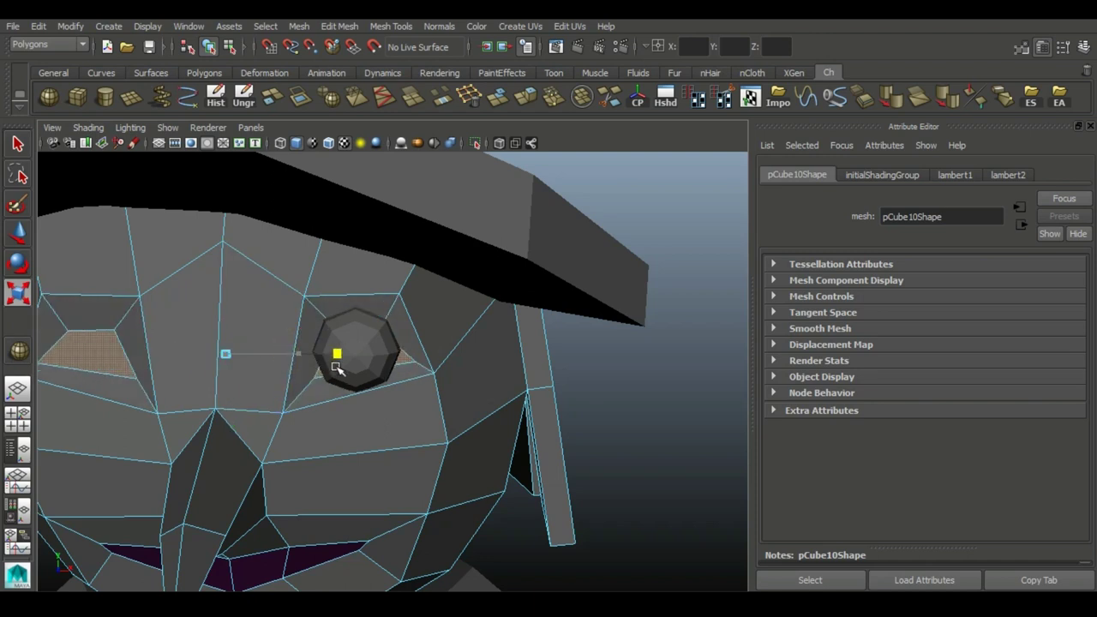
pyautogui.moveTo(403, 249); pyautogui.dragTo(269, 201, button='right')
pyautogui.keyDown('alt'); pyautogui.moveTo(269, 201); pyautogui.dragTo(183, 365); pyautogui.keyUp('alt')
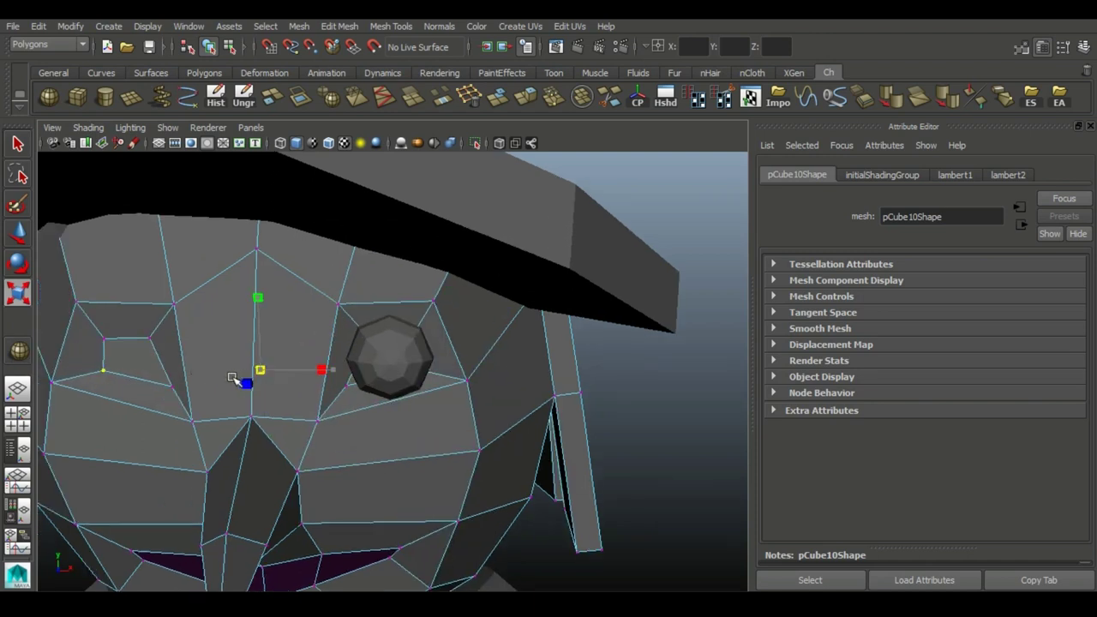
pyautogui.keyDown('alt'); pyautogui.moveTo(369, 288); pyautogui.dragTo(446, 443); pyautogui.keyUp('alt')
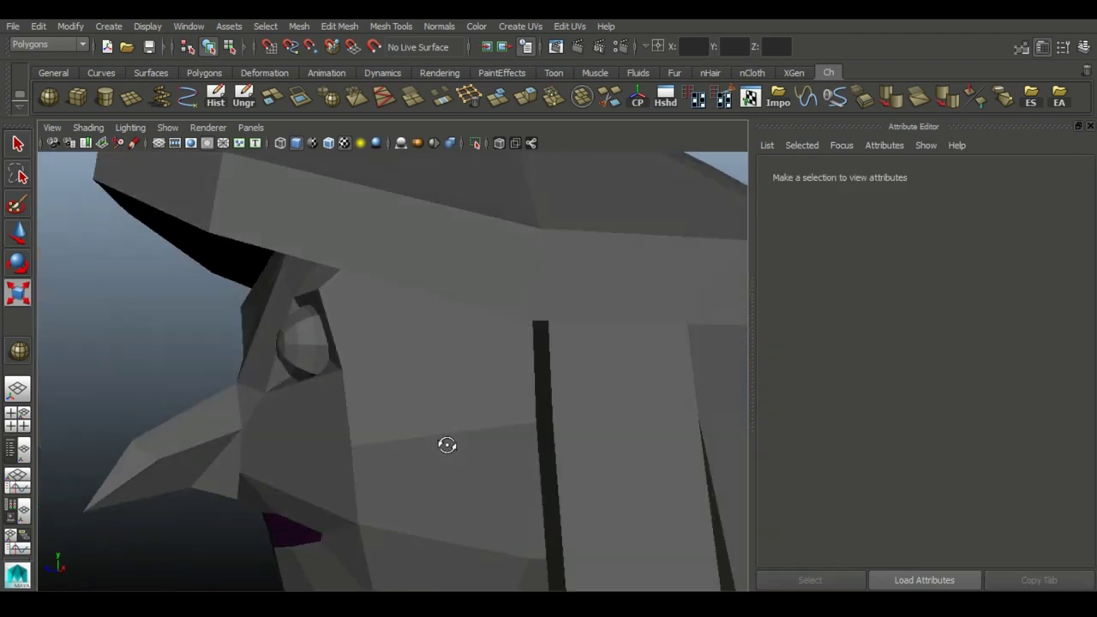
# Position the eye sphere in its socket and select both eye spheres for the material
pyautogui.click(292, 343)
pyautogui.moveTo(400, 472)
pyautogui.keyDown('alt'); pyautogui.mouseDown()
pyautogui.moveTo(335, 431)
pyautogui.moveTo(433, 393)
pyautogui.moveTo(588, 259)
pyautogui.mouseUp(); pyautogui.keyUp('alt')
pyautogui.press('w')
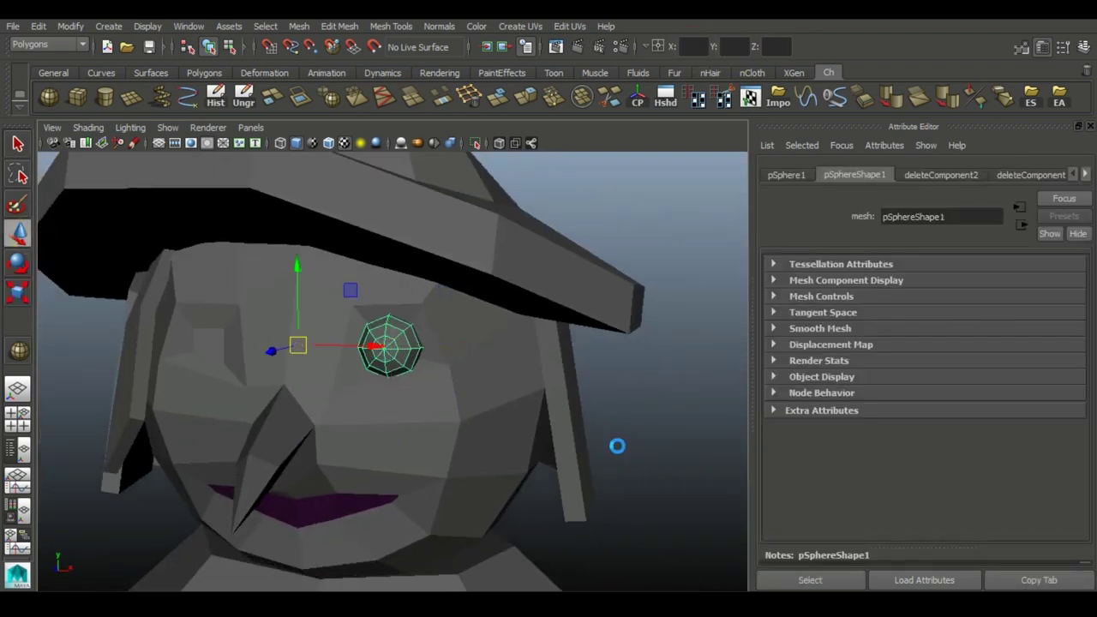
pyautogui.keyDown('alt'); pyautogui.moveTo(618, 447); pyautogui.dragTo(445, 360); pyautogui.keyUp('alt')
pyautogui.click(335, 317)
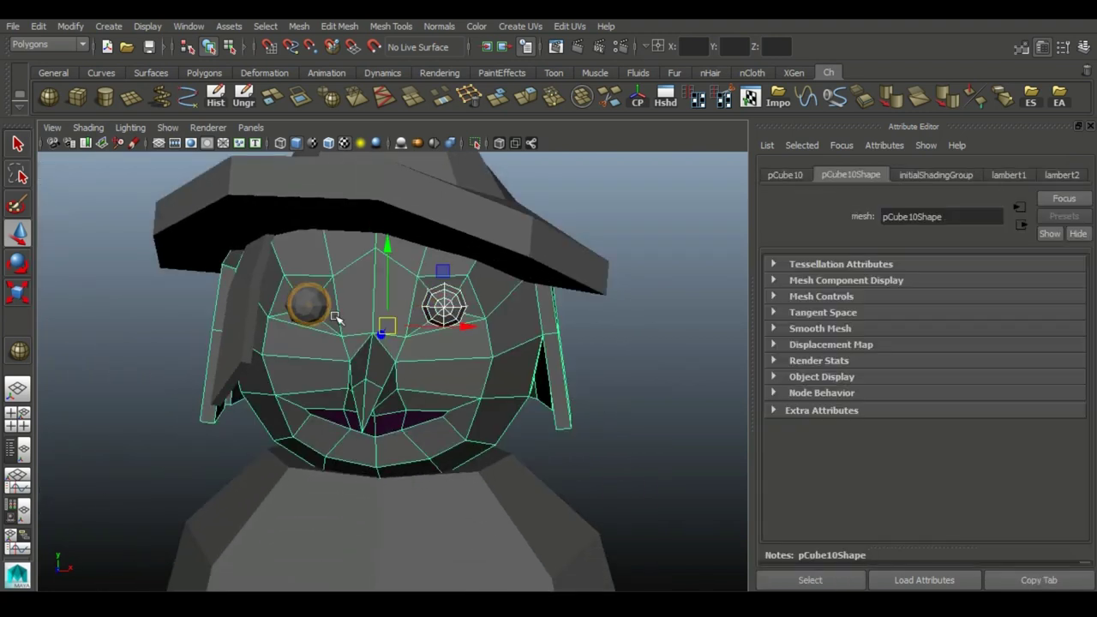
pyautogui.keyDown('alt'); pyautogui.moveTo(369, 369); pyautogui.dragTo(446, 343); pyautogui.keyUp('alt')
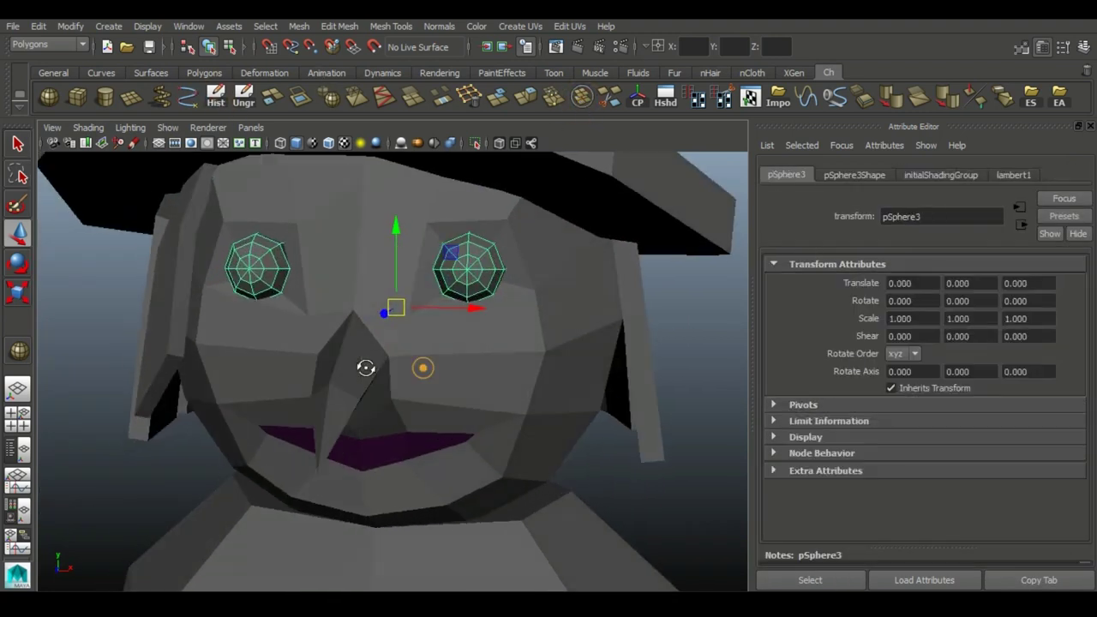
pyautogui.click(429, 257)
pyautogui.click(439, 72)
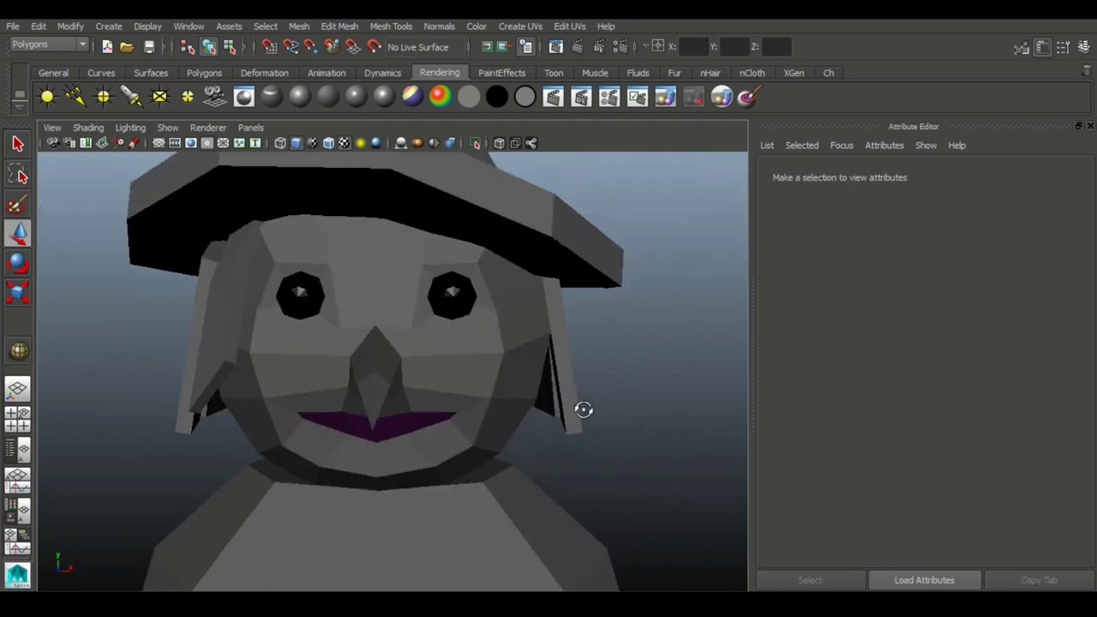
# Select the face mesh in component mode and orbit to view the top of the head
pyautogui.click(342, 431)
pyautogui.keyDown('alt'); pyautogui.moveTo(343, 431); pyautogui.dragTo(399, 387); pyautogui.keyUp('alt')
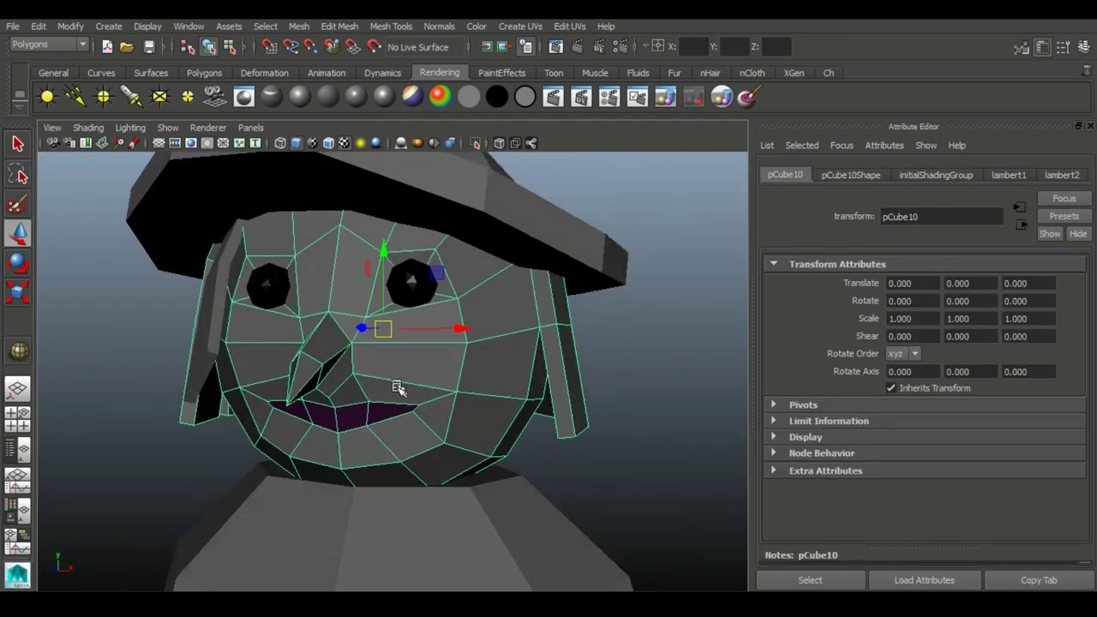
pyautogui.moveTo(394, 248); pyautogui.dragTo(396, 452, button='right')
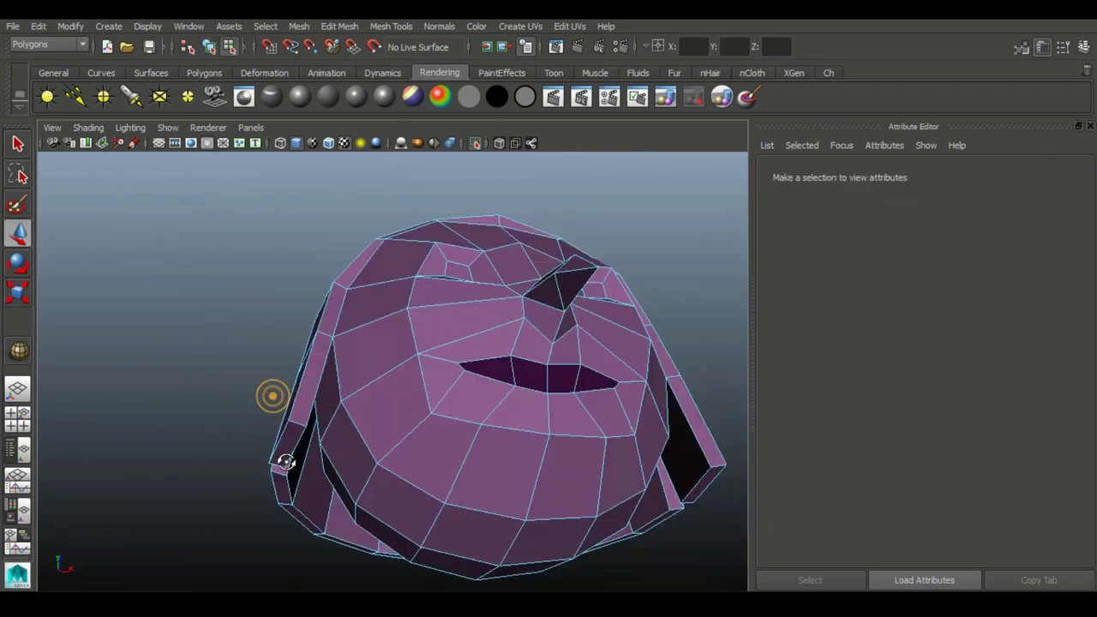
pyautogui.moveTo(597, 455)
pyautogui.keyDown('alt'); pyautogui.mouseDown()
pyautogui.moveTo(238, 348)
pyautogui.moveTo(277, 457)
pyautogui.moveTo(288, 331)
pyautogui.moveTo(257, 413)
pyautogui.mouseUp(); pyautogui.keyUp('alt')
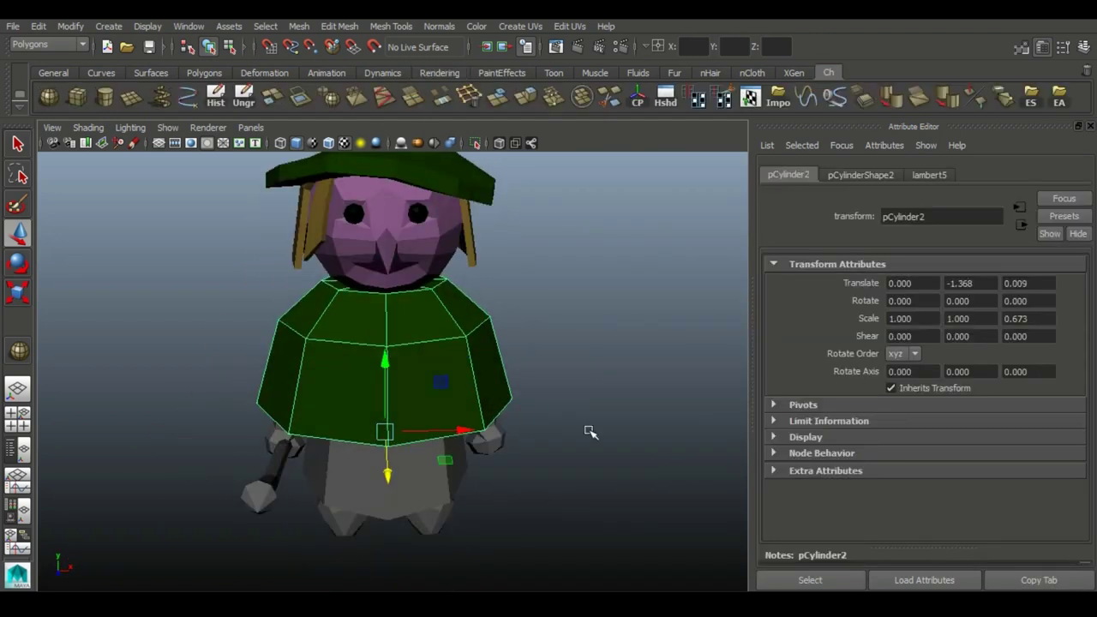
# With the Scale tool active, orbit around the character to inspect the cape from rear and front
pyautogui.press('r')
pyautogui.keyDown('alt'); pyautogui.moveTo(513, 410); pyautogui.dragTo(323, 421); pyautogui.keyUp('alt')
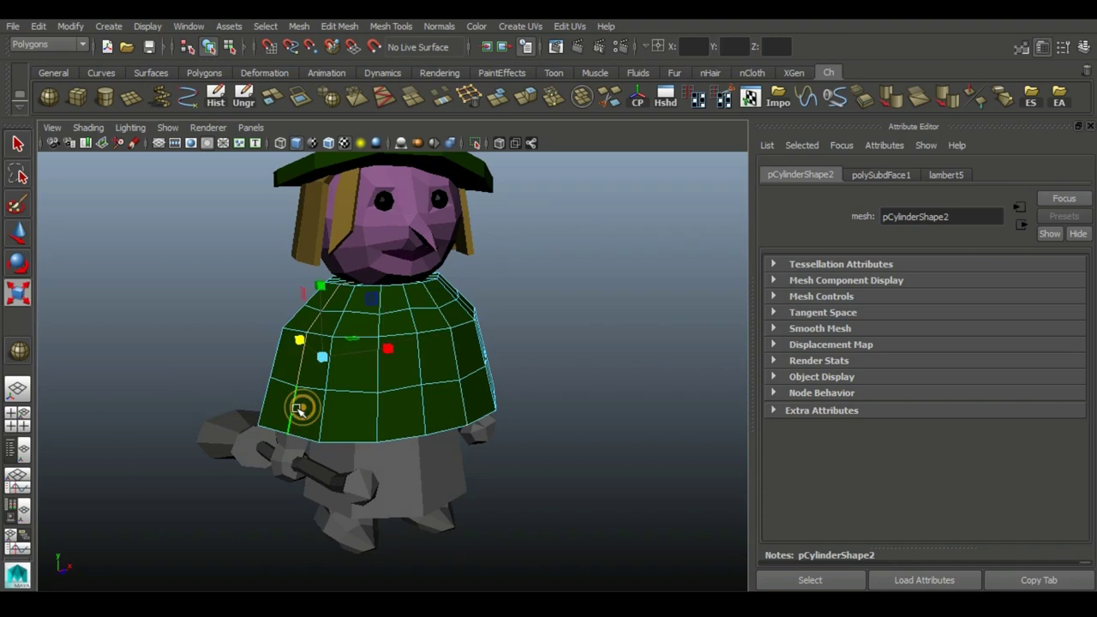
pyautogui.keyDown('alt'); pyautogui.moveTo(383, 334); pyautogui.dragTo(491, 394); pyautogui.keyUp('alt')
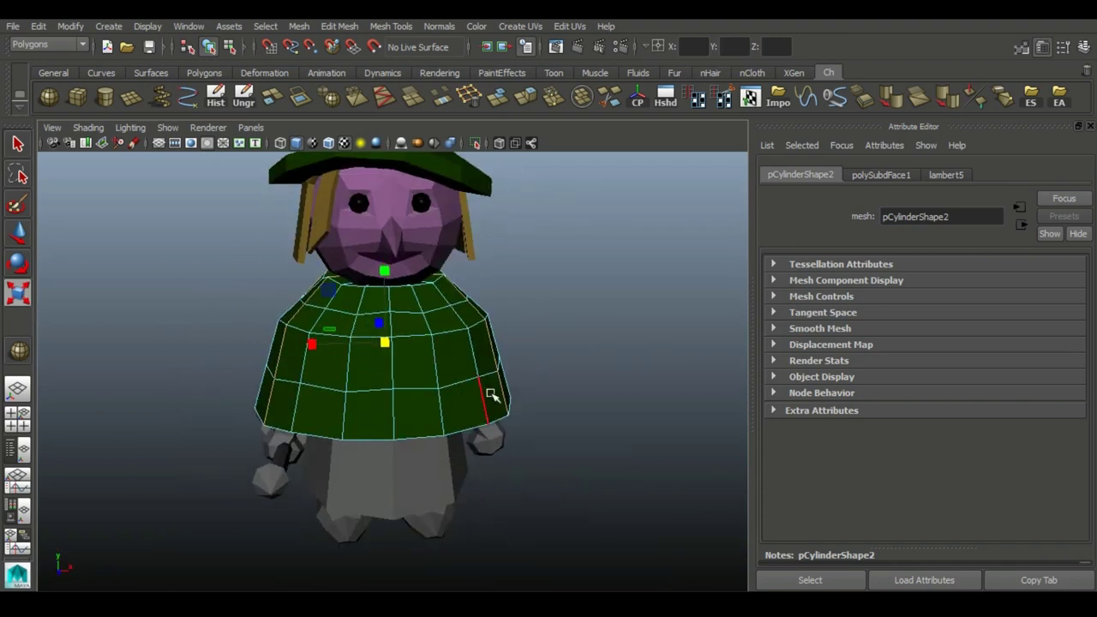
pyautogui.keyDown('alt'); pyautogui.moveTo(571, 322); pyautogui.dragTo(390, 363); pyautogui.keyUp('alt')
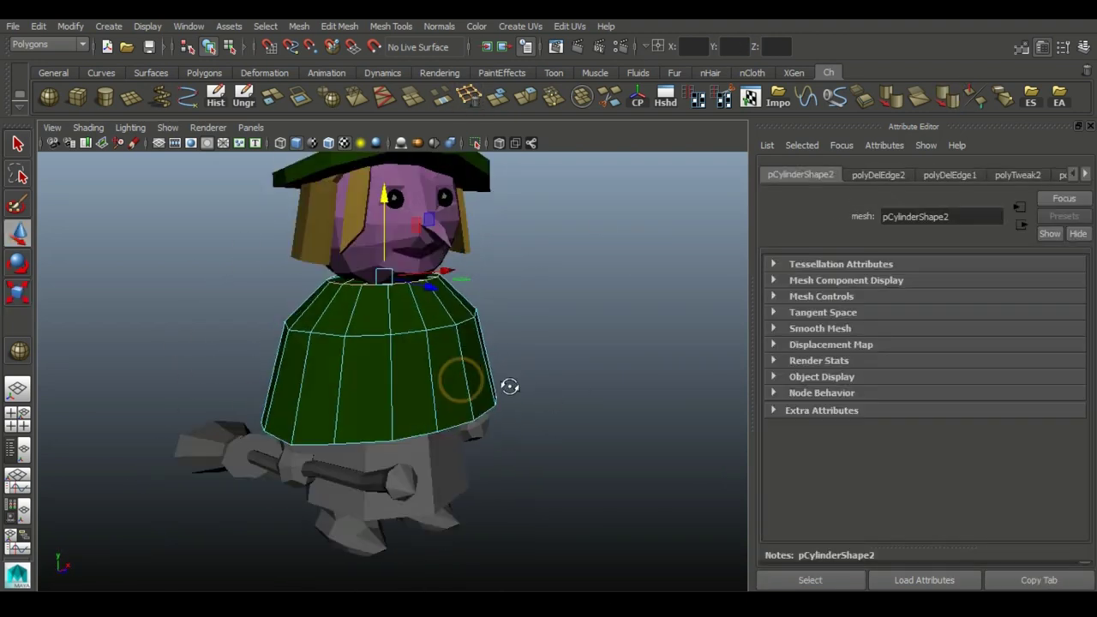
pyautogui.keyDown('alt'); pyautogui.moveTo(509, 386); pyautogui.dragTo(436, 420); pyautogui.keyUp('alt')
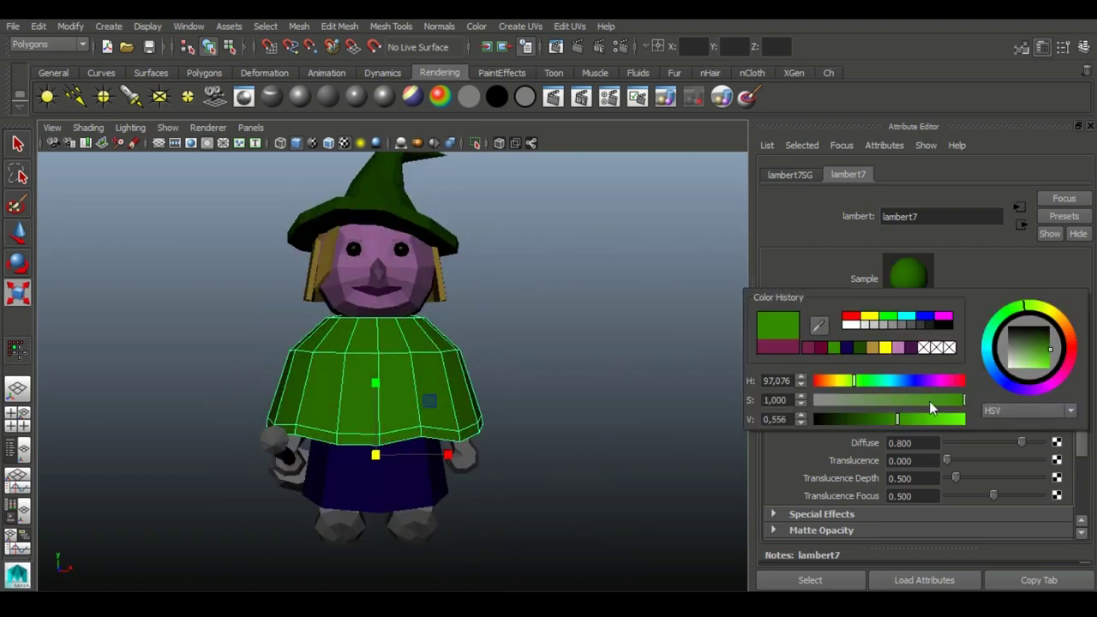
# Darken the green colour, open the cape material's colour swatch, and select the feet
pyautogui.moveTo(868, 387); pyautogui.dragTo(891, 396)
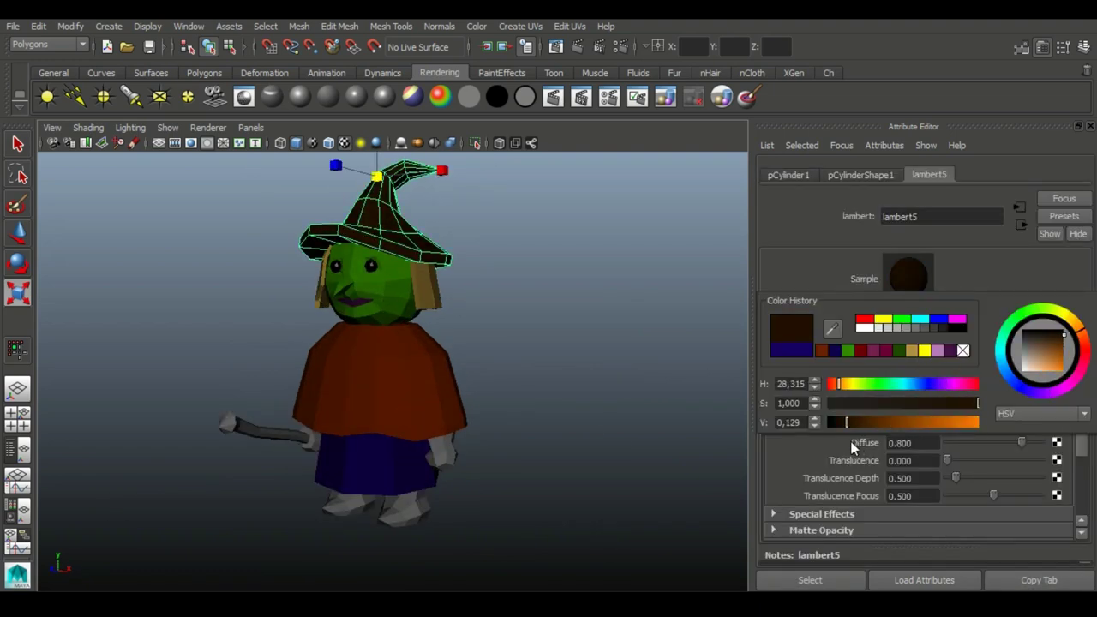
pyautogui.click(522, 384)
pyautogui.click(379, 455)
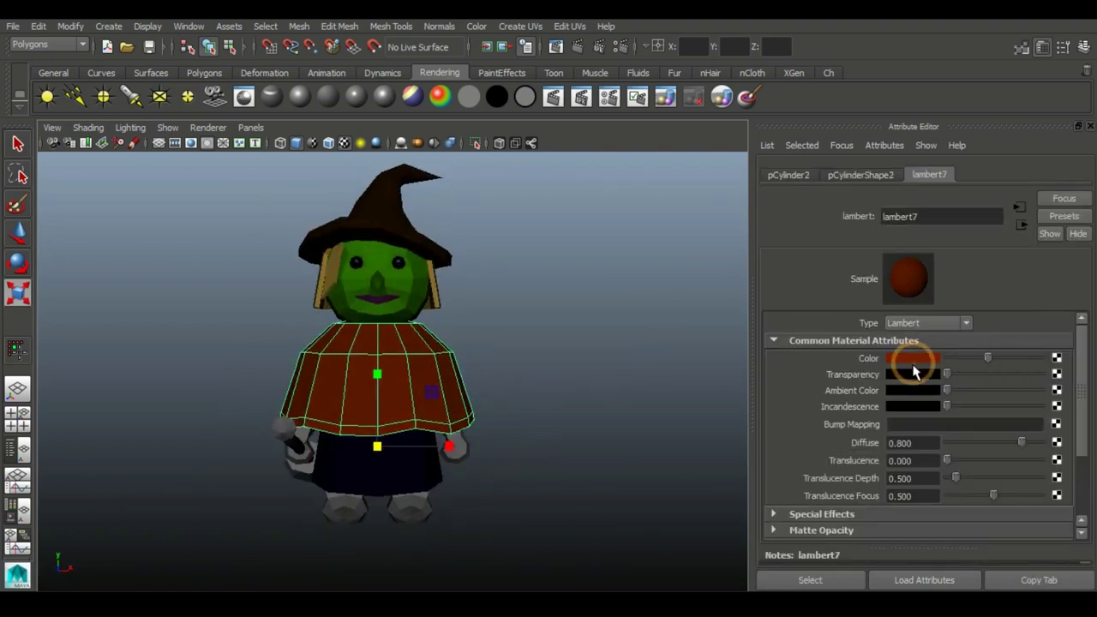
pyautogui.click(913, 360)
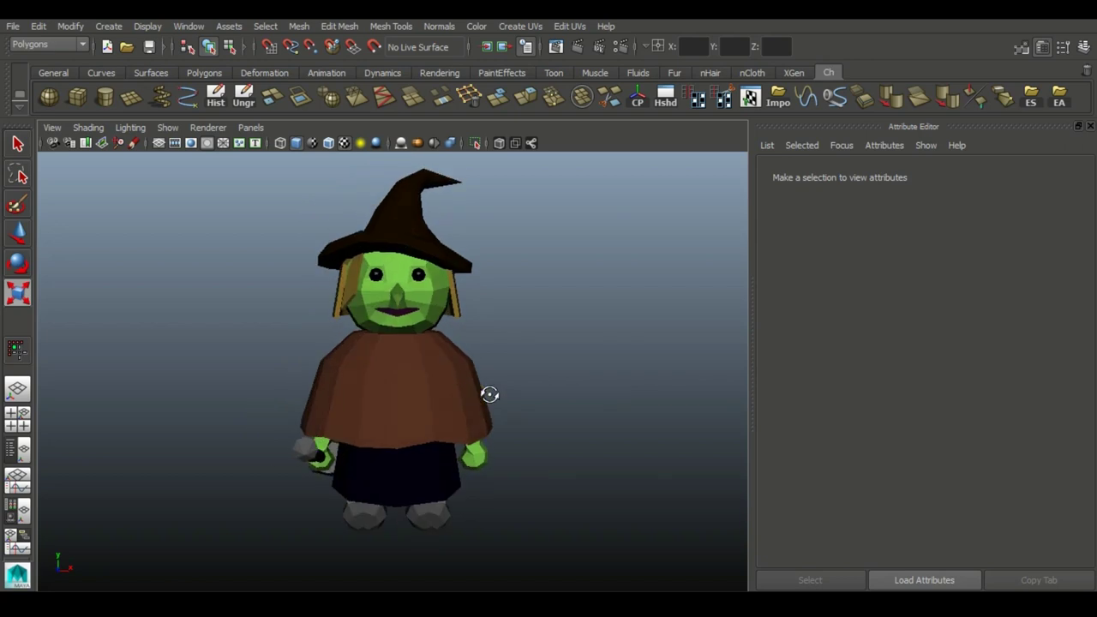
pyautogui.moveTo(215, 465); pyautogui.dragTo(383, 196)
# Minimize the material editor, then select and deselect the broom to check its colouring
pyautogui.click(377, 188)
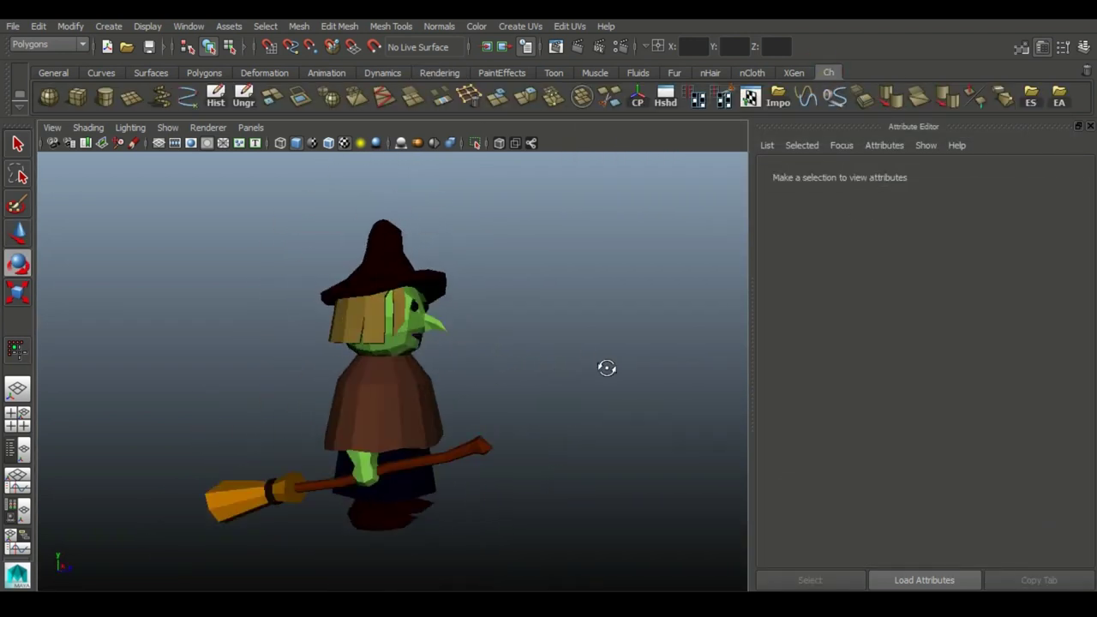
pyautogui.moveTo(502, 144)
pyautogui.keyDown('alt'); pyautogui.mouseDown()
pyautogui.moveTo(216, 489)
pyautogui.moveTo(245, 306)
pyautogui.moveTo(258, 416)
pyautogui.moveTo(215, 363)
pyautogui.moveTo(445, 480)
pyautogui.moveTo(245, 367)
pyautogui.moveTo(184, 370)
pyautogui.mouseUp(); pyautogui.keyUp('alt')
pyautogui.click(258, 415)
pyautogui.click(245, 368)
pyautogui.scroll(-5, 477, 411)
pyautogui.click(476, 414)
# Orbit between front and side views to review the finished witch and broom
pyautogui.moveTo(475, 414)
pyautogui.keyDown('alt'); pyautogui.mouseDown()
pyautogui.moveTo(391, 386)
pyautogui.moveTo(385, 340)
pyautogui.moveTo(220, 380)
pyautogui.moveTo(245, 411)
pyautogui.moveTo(309, 409)
pyautogui.moveTo(279, 383)
pyautogui.moveTo(453, 368)
pyautogui.moveTo(582, 375)
pyautogui.mouseUp(); pyautogui.keyUp('alt')
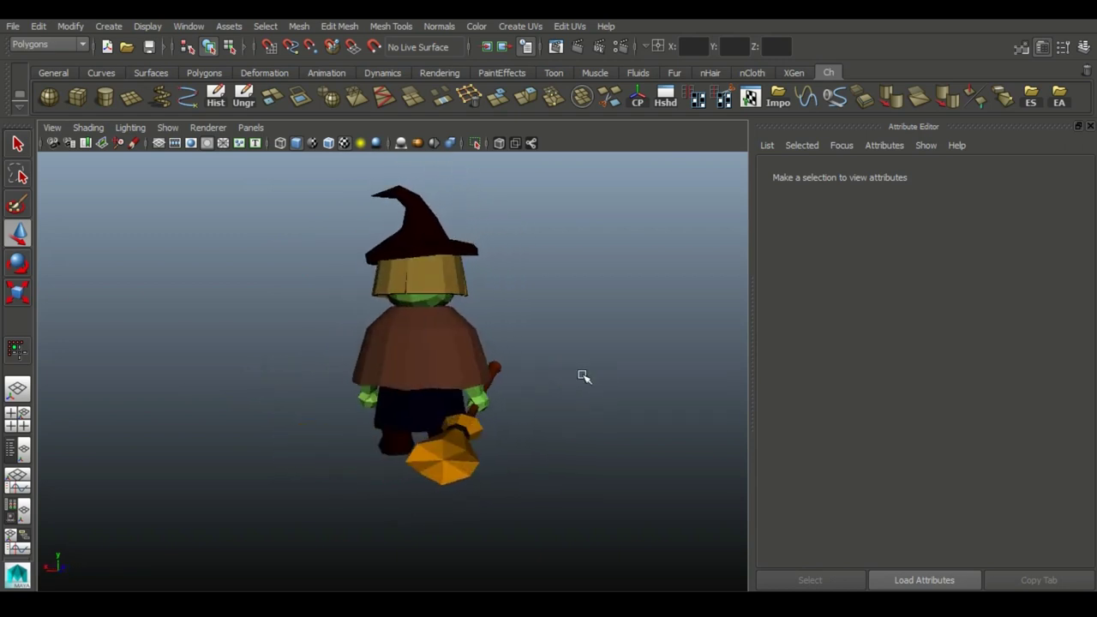
pyautogui.keyDown('alt'); pyautogui.moveTo(407, 390); pyautogui.dragTo(568, 374); pyautogui.keyUp('alt')
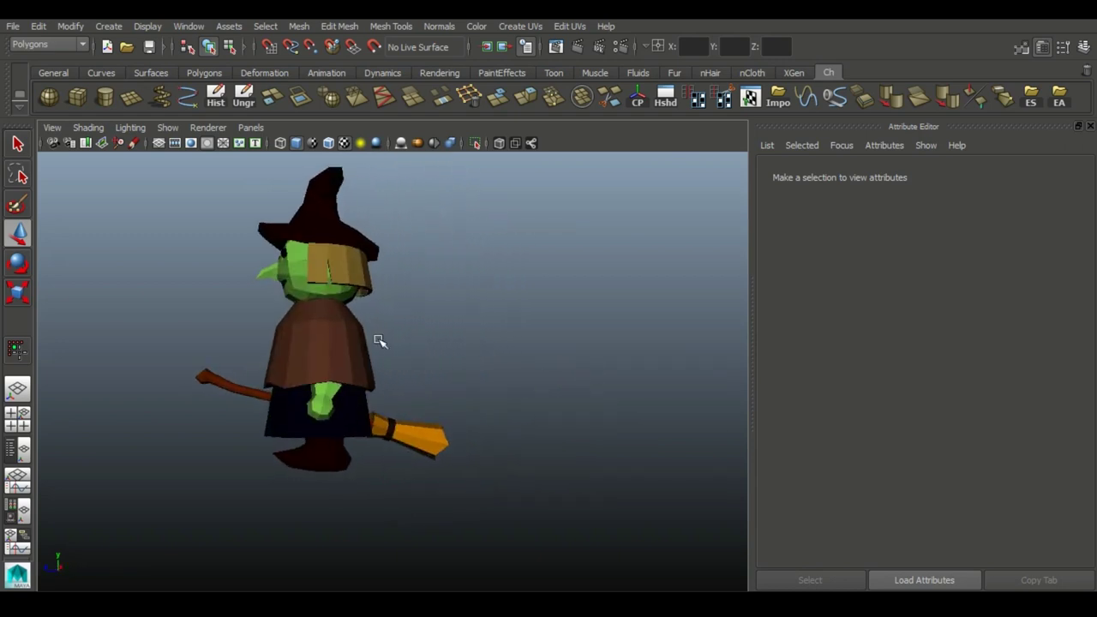
pyautogui.moveTo(464, 346)
pyautogui.keyDown('alt'); pyautogui.mouseDown()
pyautogui.moveTo(518, 343)
pyautogui.moveTo(468, 345)
pyautogui.moveTo(488, 343)
pyautogui.mouseUp(); pyautogui.keyUp('alt')
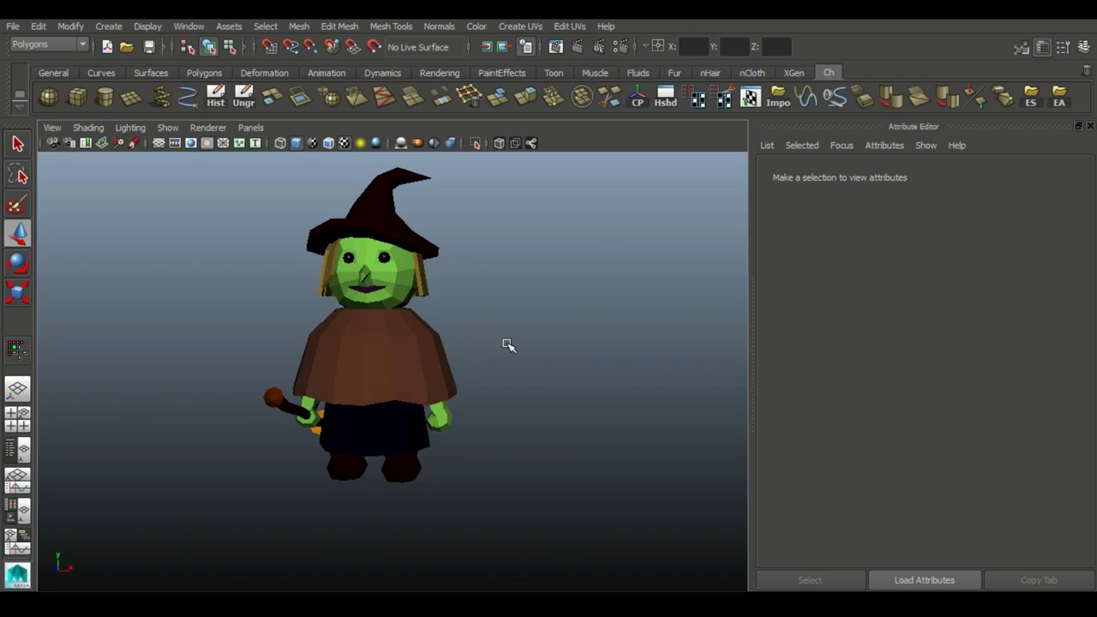